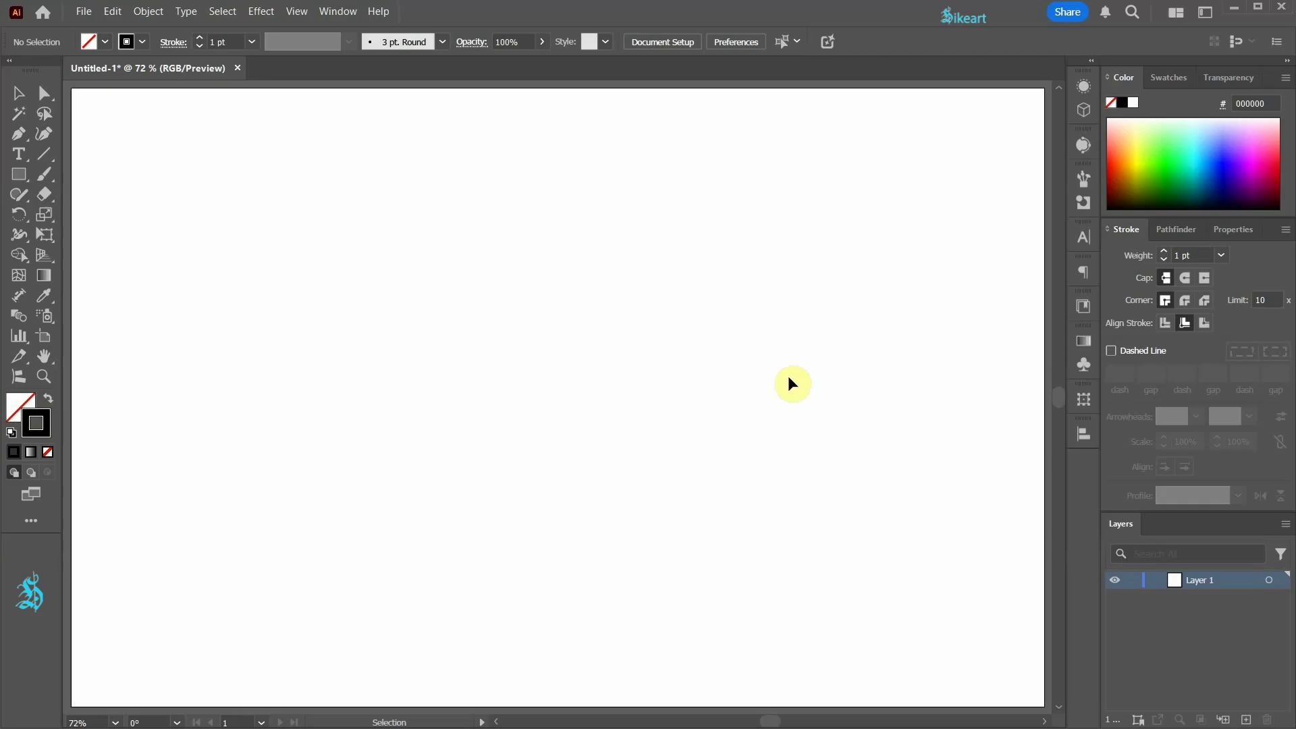
Draw a large black-outlined circle with its stroke aligned to center, and place a duplicate to its right with the edges touching.
left_click(1169, 323)
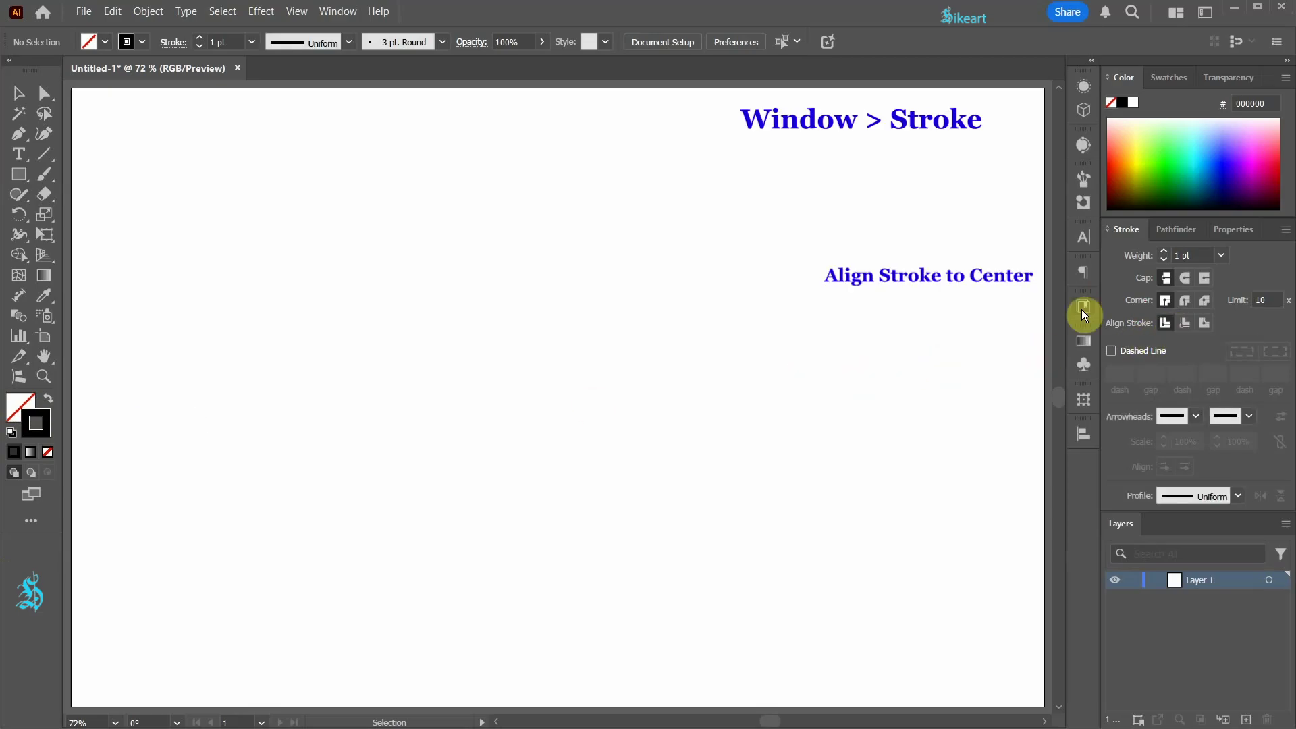
key("l")
left_click_drag(313, 233, 506, 364)
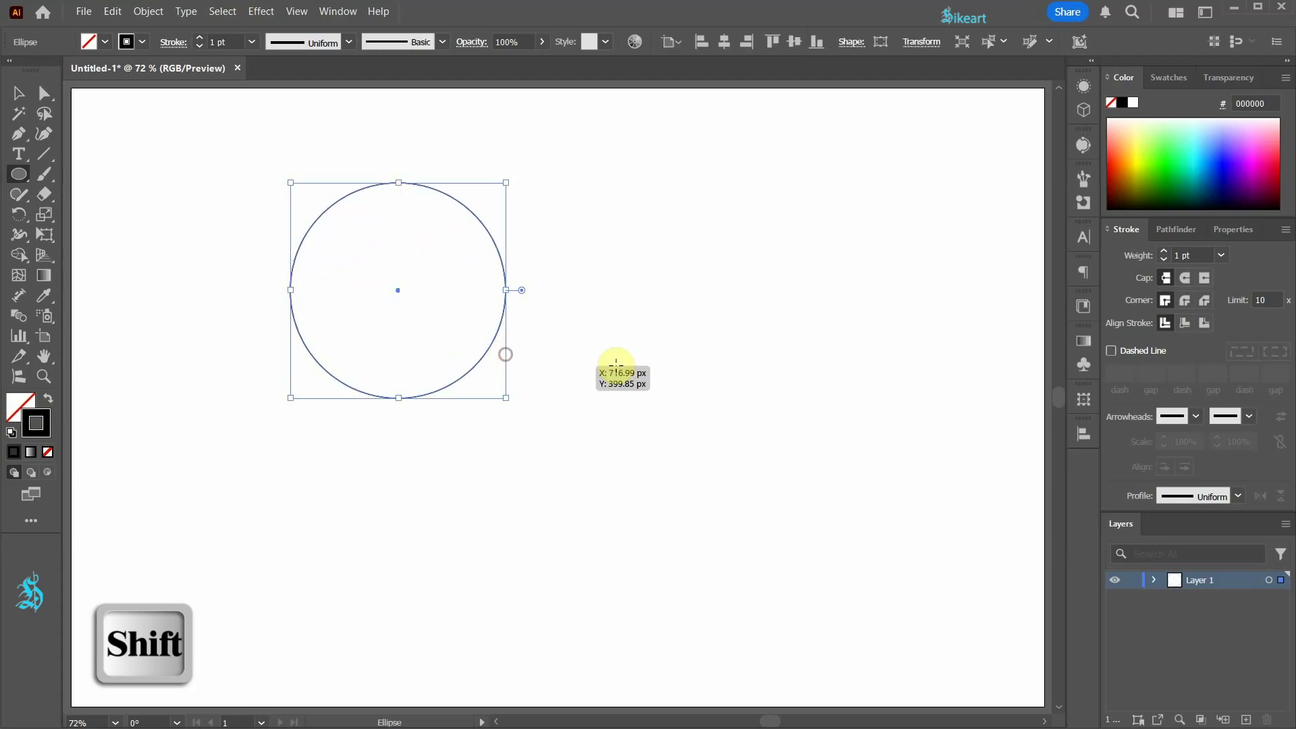
key("v")
left_click_drag(504, 354, 704, 360)
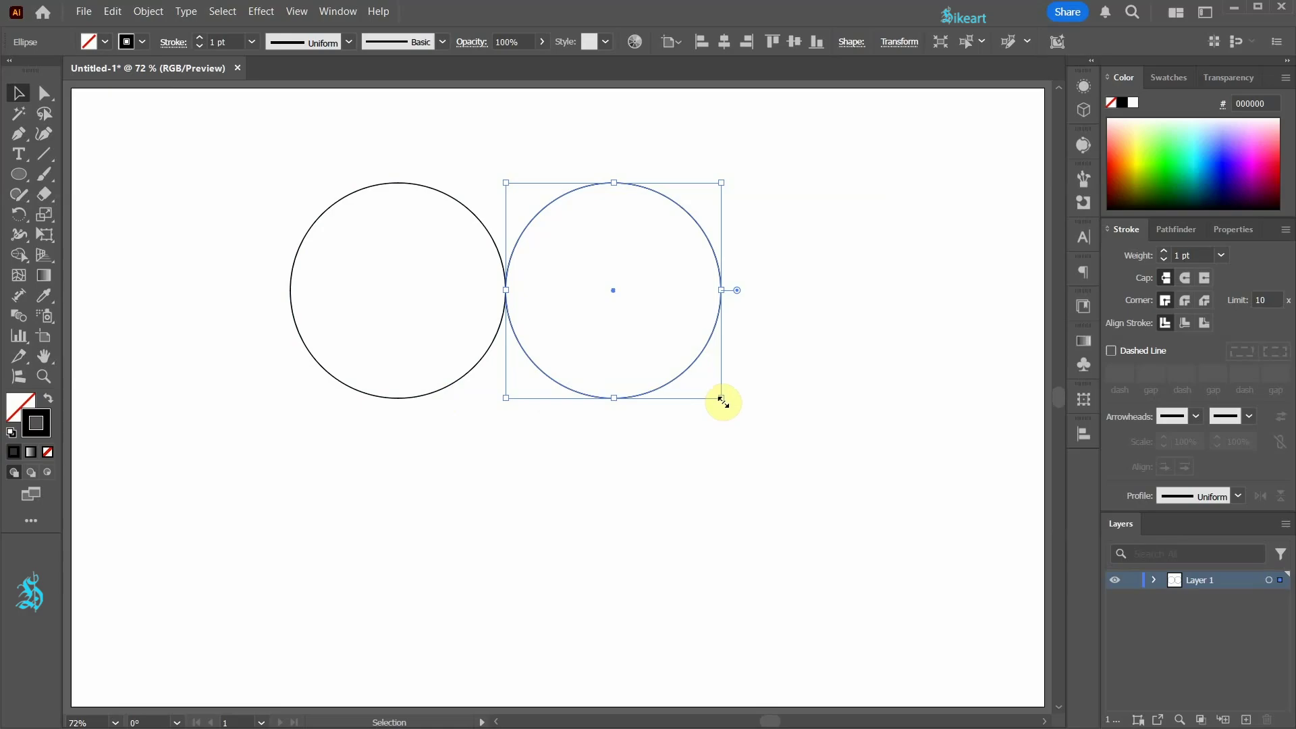
Copy the right circle in place, shrink the copy to about 40%, and place it over the left circle's upper-right edge.
key("ctrl+c")
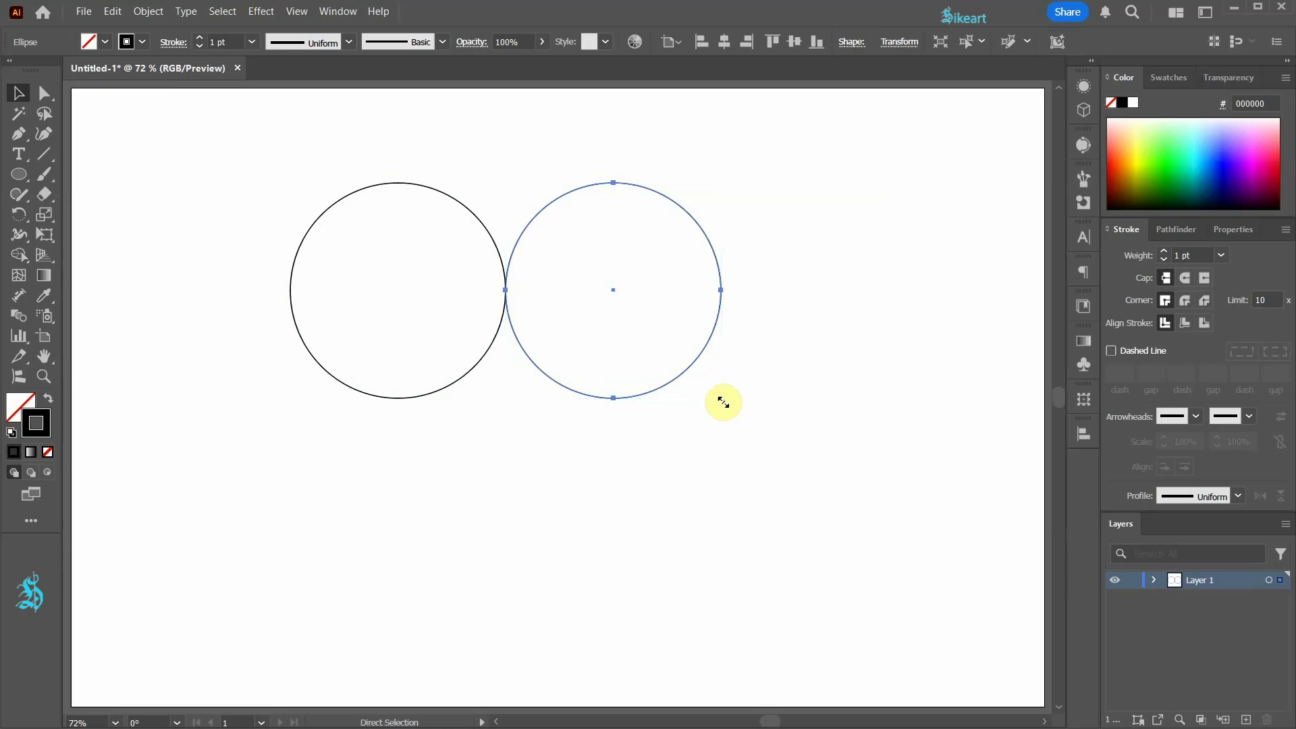
key("ctrl+f")
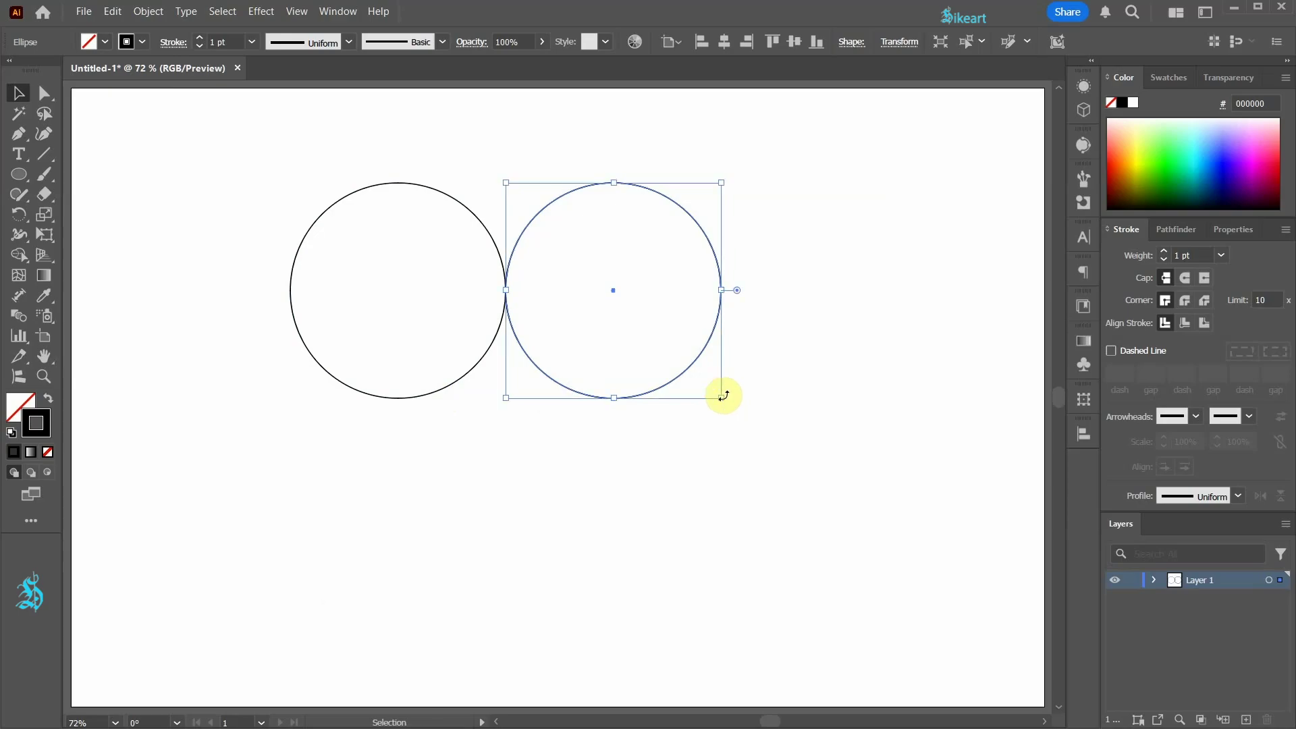
left_click_drag(721, 399, 654, 351)
left_click_drag(613, 289, 453, 203)
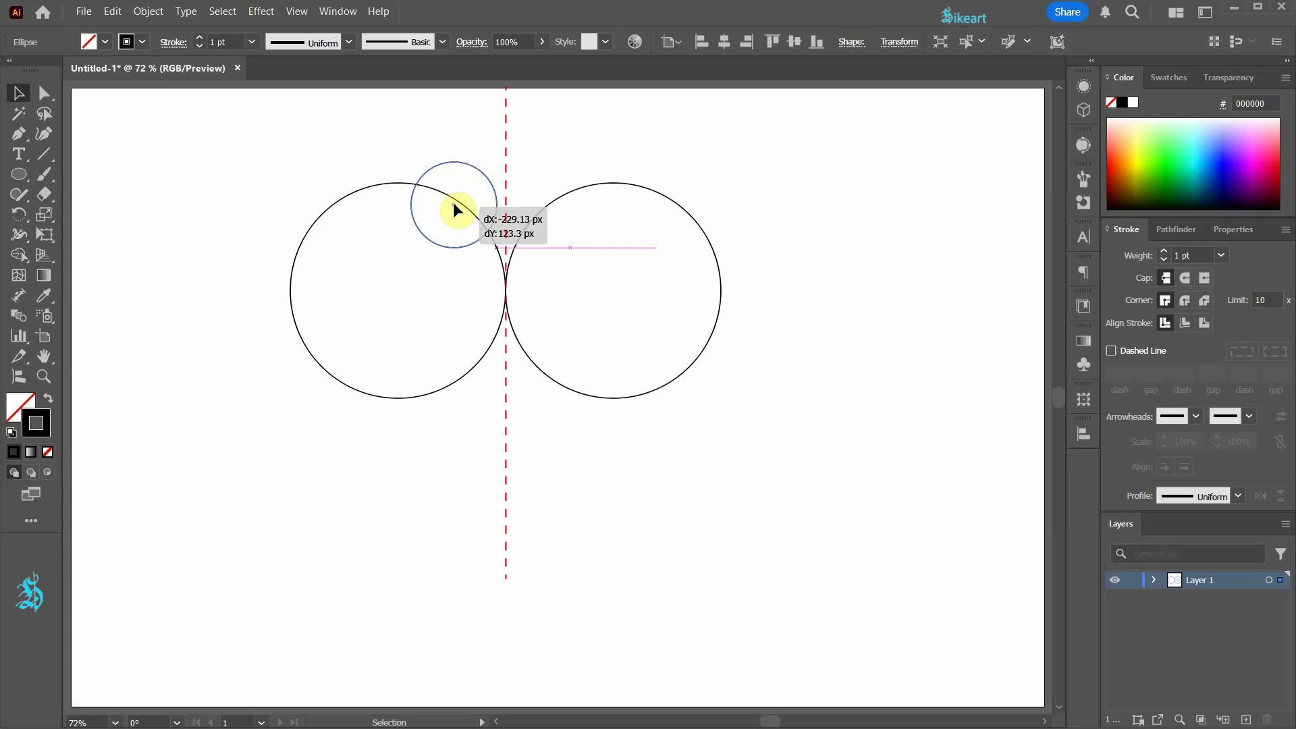
left_click_drag(453, 203, 453, 203)
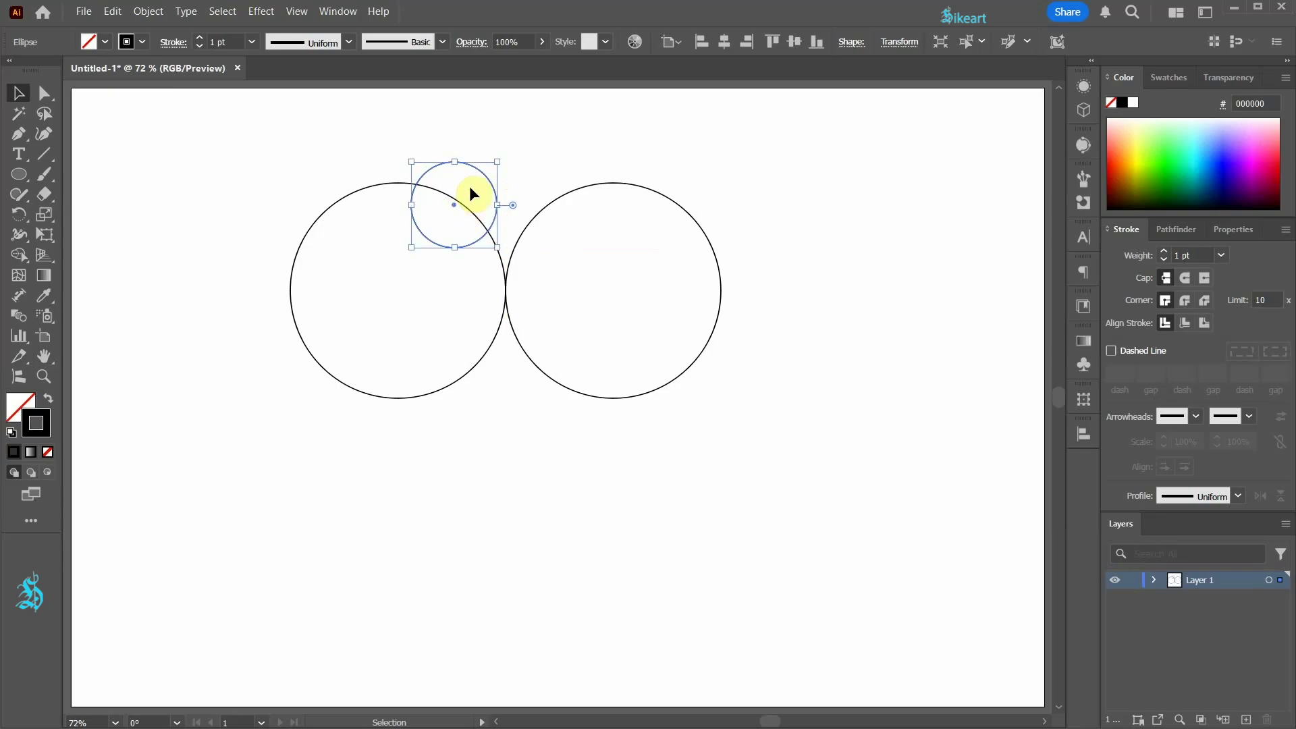
Show the rulers and place a vertical guide through the point where the two large circles touch.
key("ctrl+semicolon")
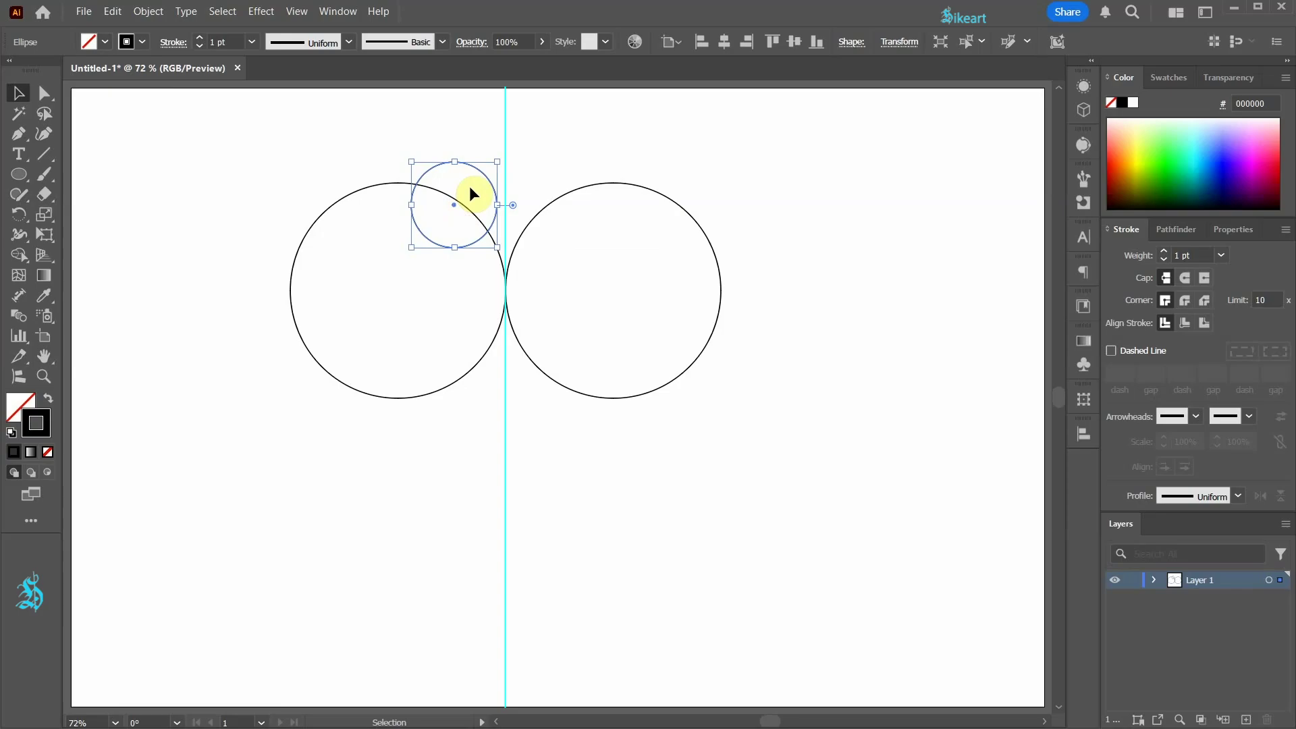
key("ctrl+semicolon")
key("ctrl+r")
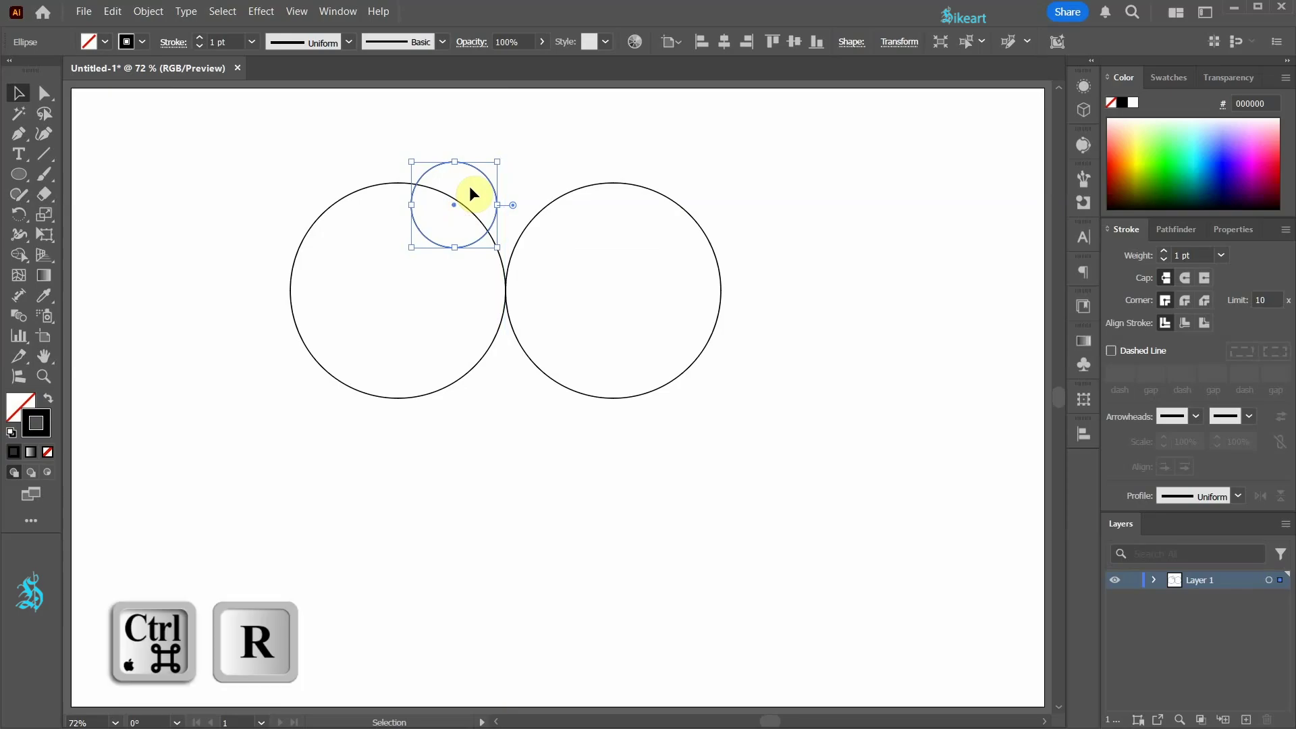
key("a")
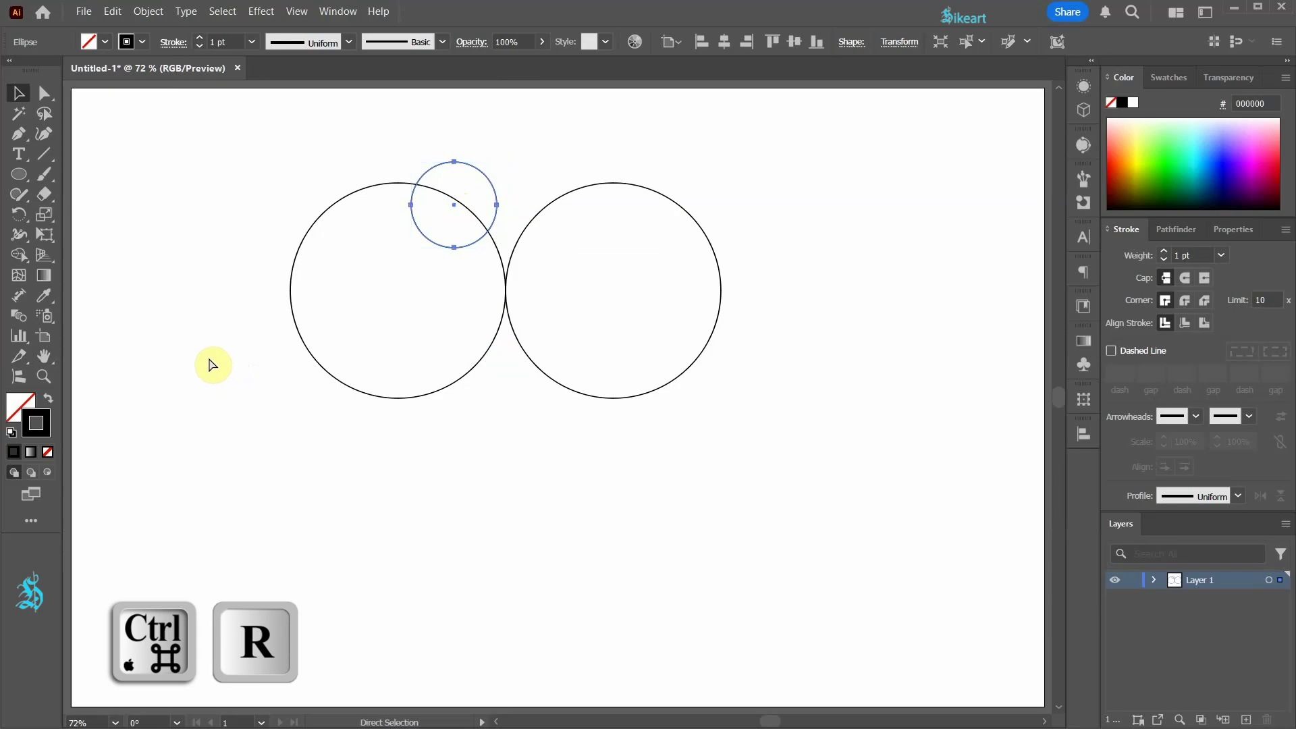
key("v")
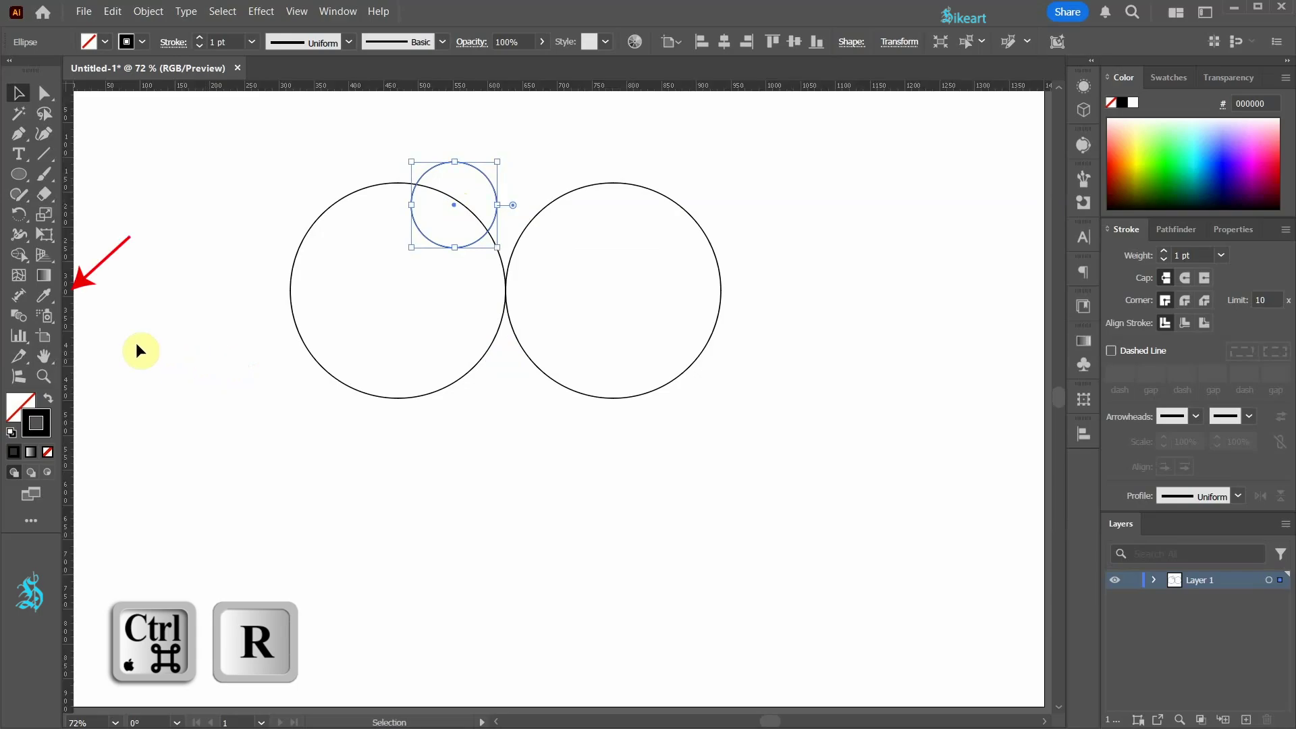
left_click_drag(70, 307, 503, 288)
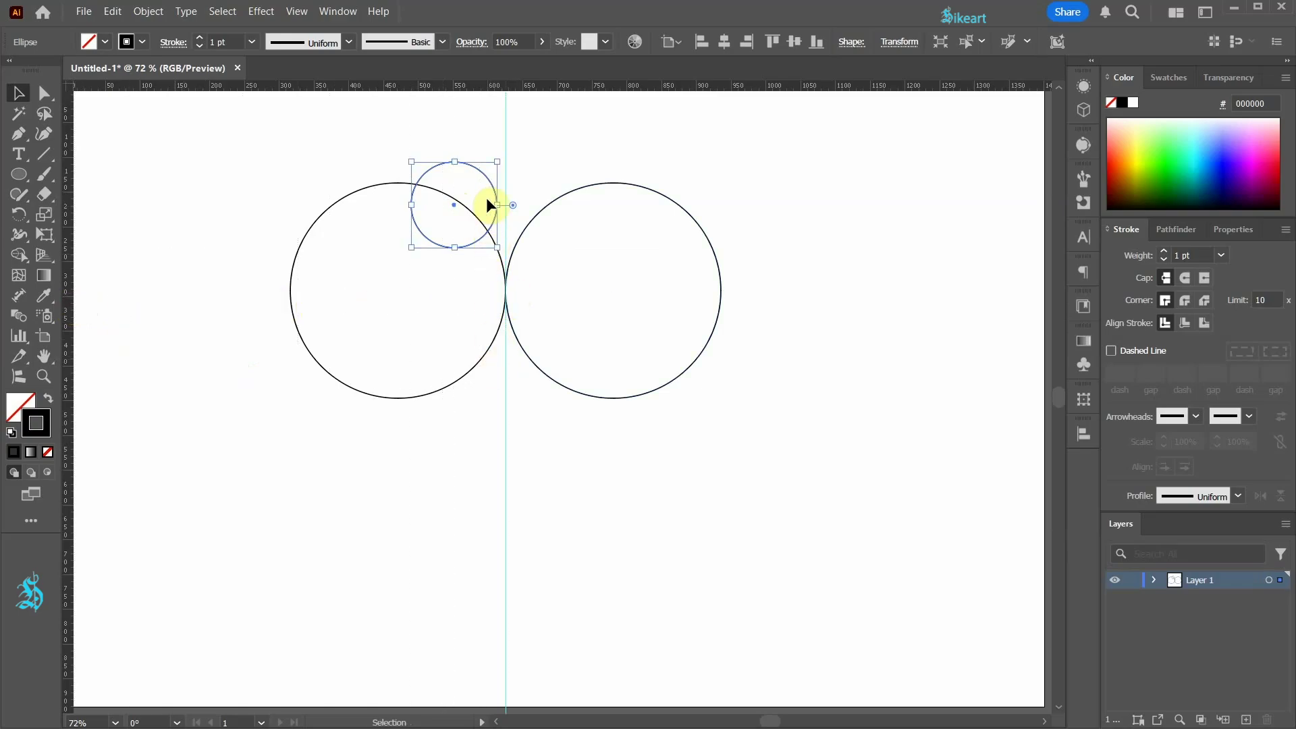
Reflect a copy of the small ear circle across the left large circle's vertical centre line.
key("o")
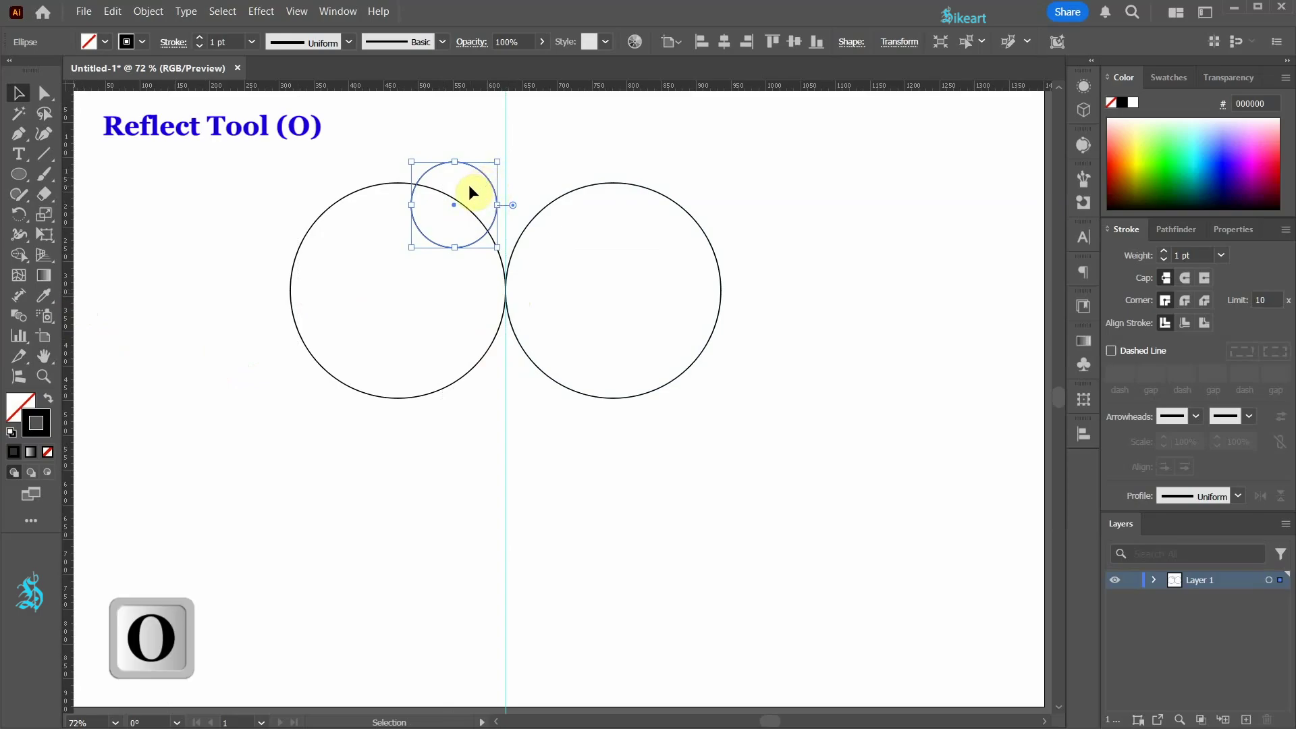
key("o")
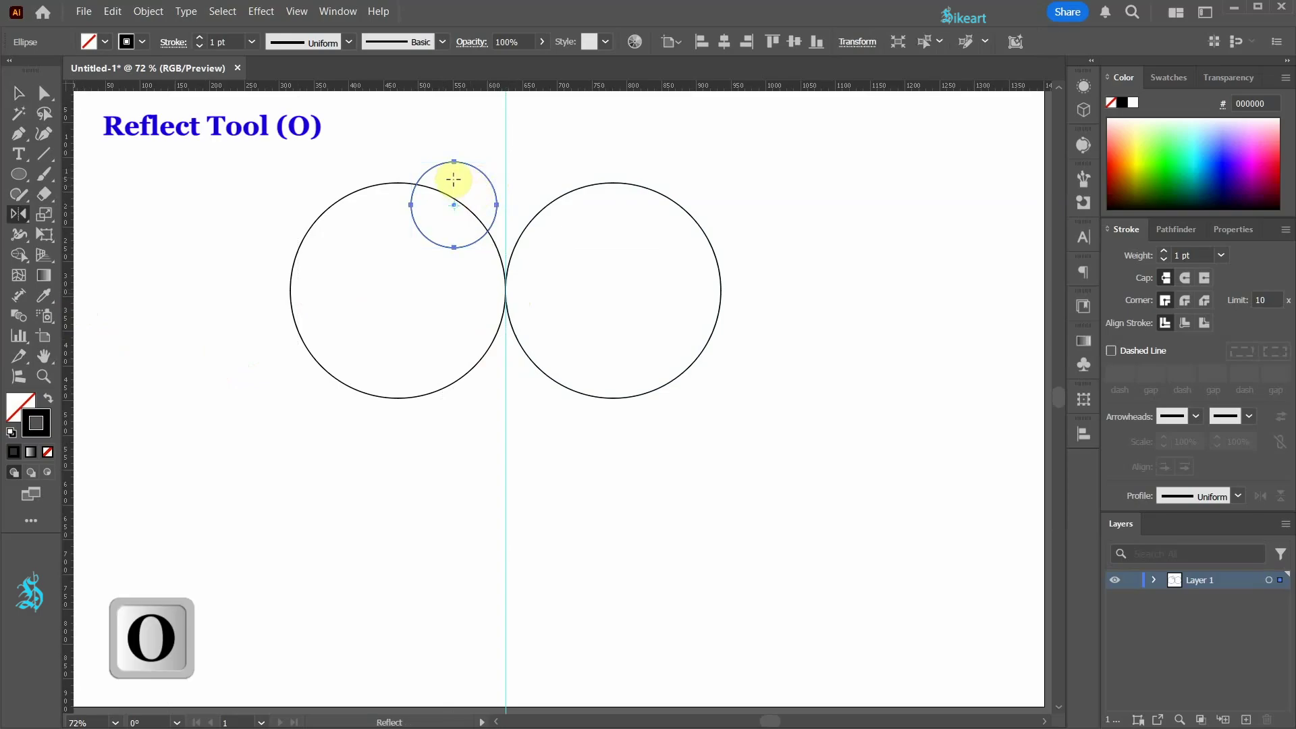
left_click(398, 288)
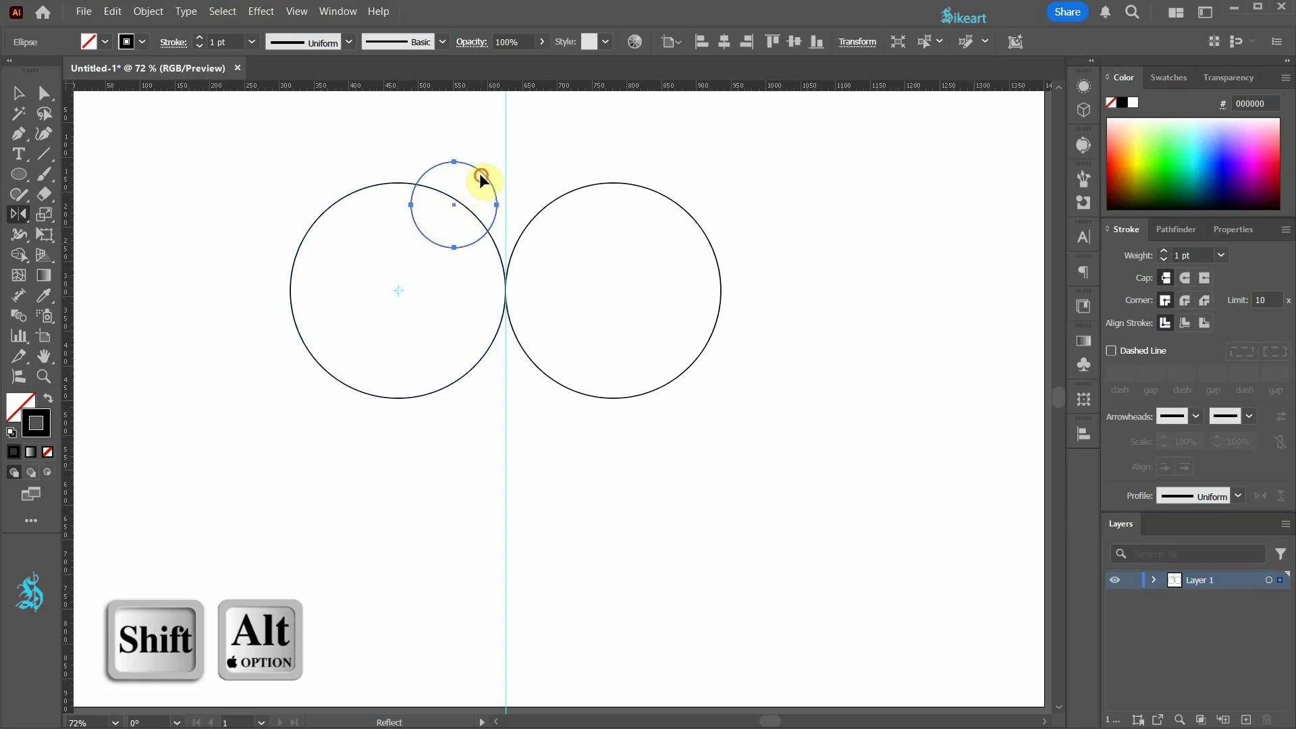
left_click_drag(481, 177, 376, 226)
key("alt")
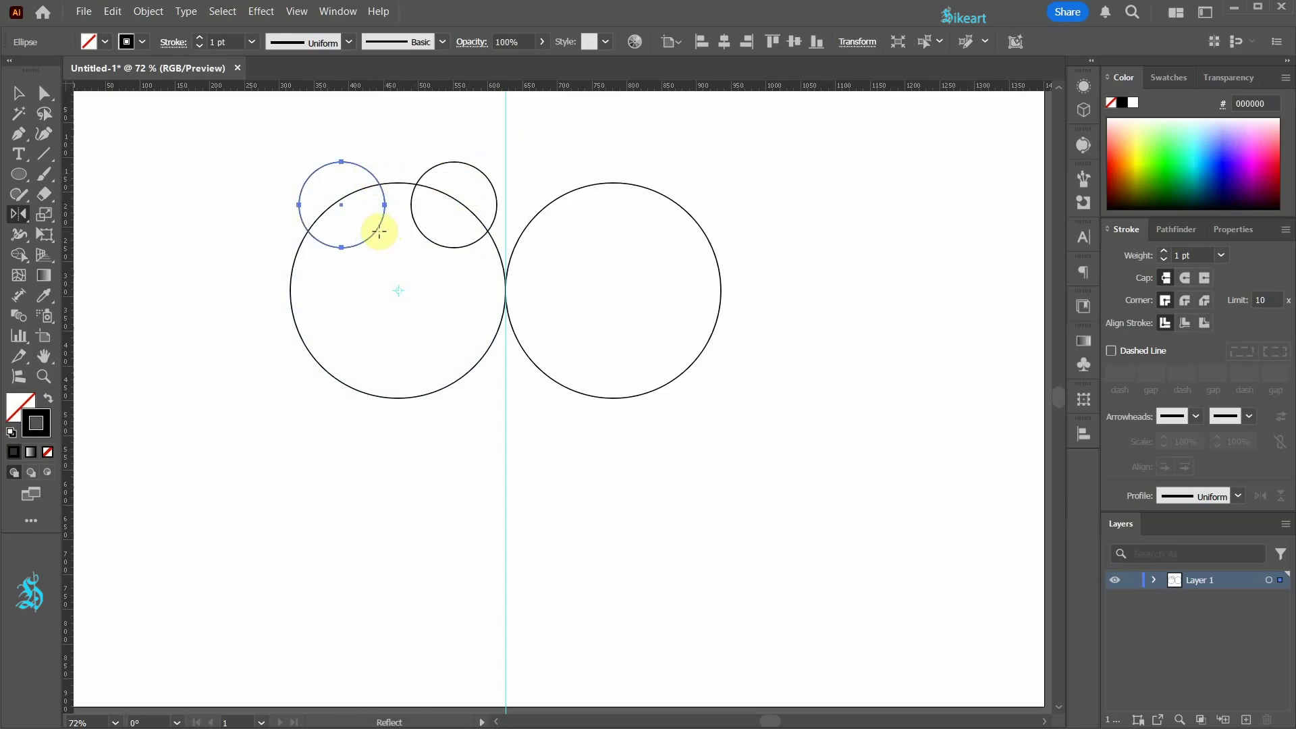
Select both ear circles and reflect a copy of them across the vertical guide onto the right large circle.
key("v")
key("shift")
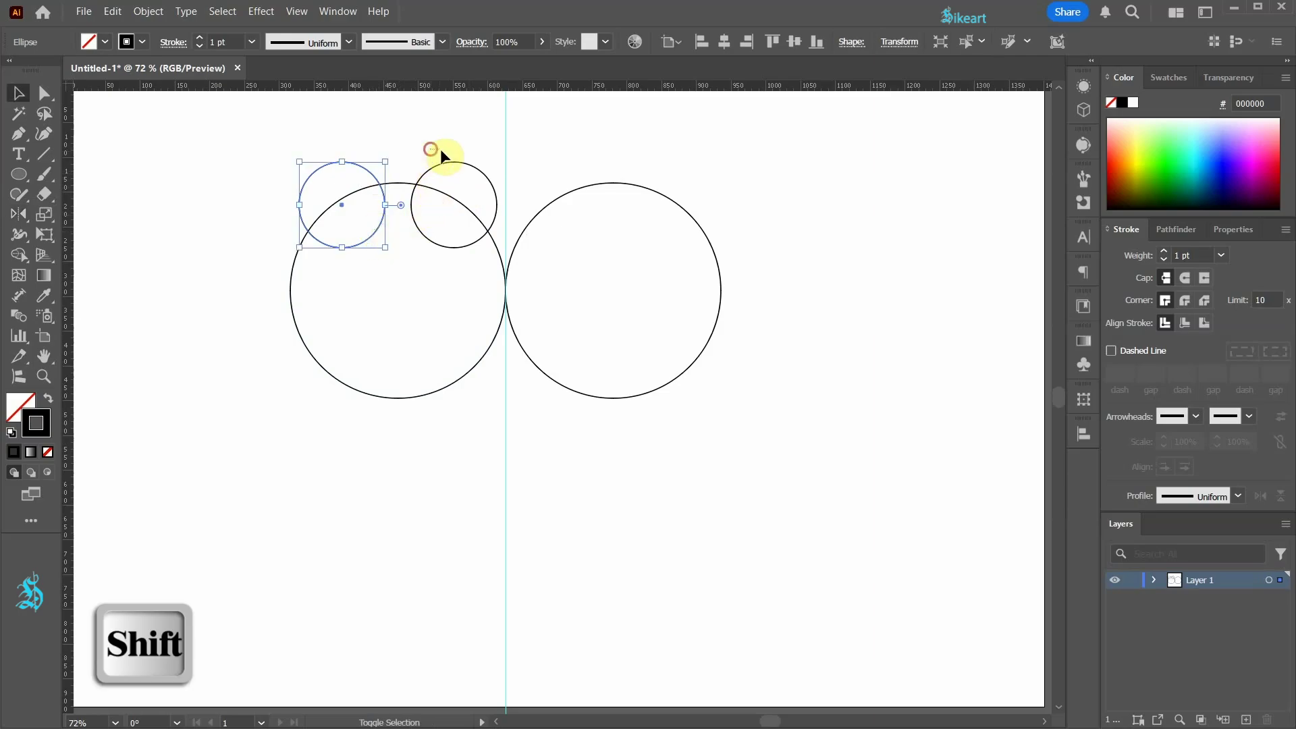
left_click(464, 165, "shift")
key("o")
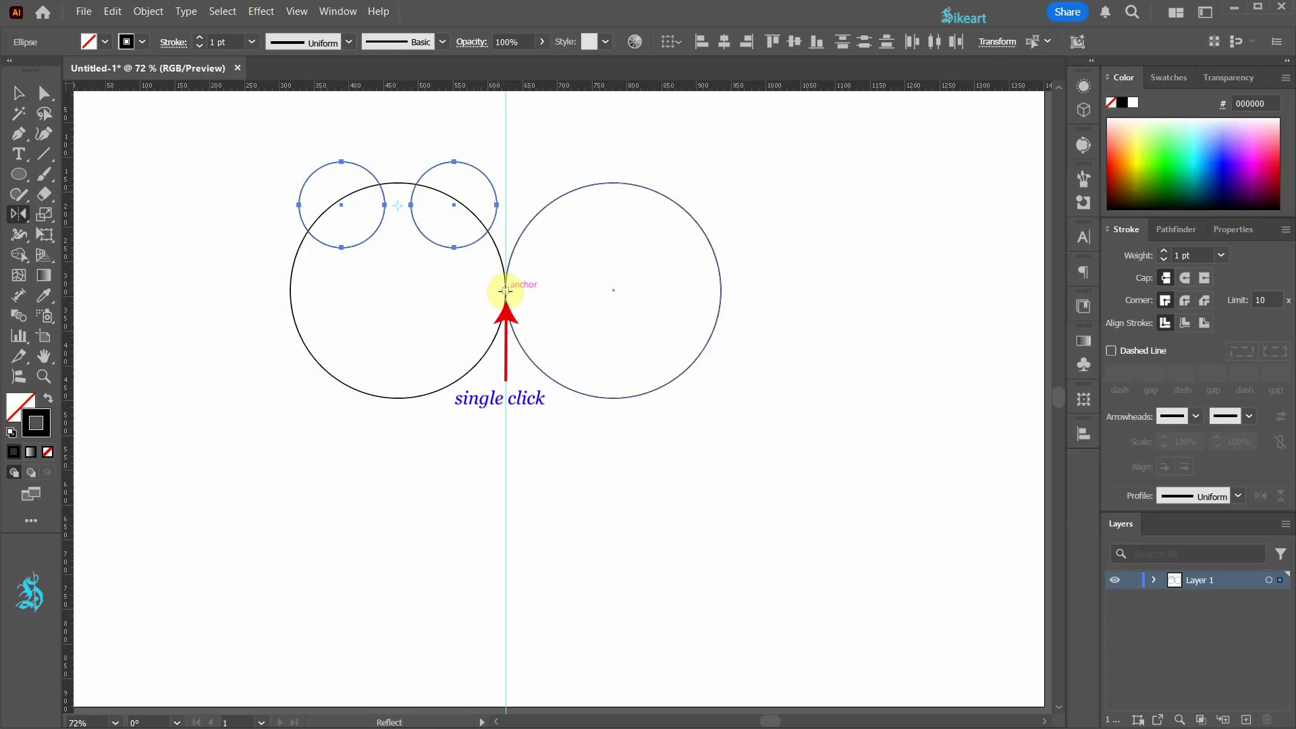
left_click(505, 291)
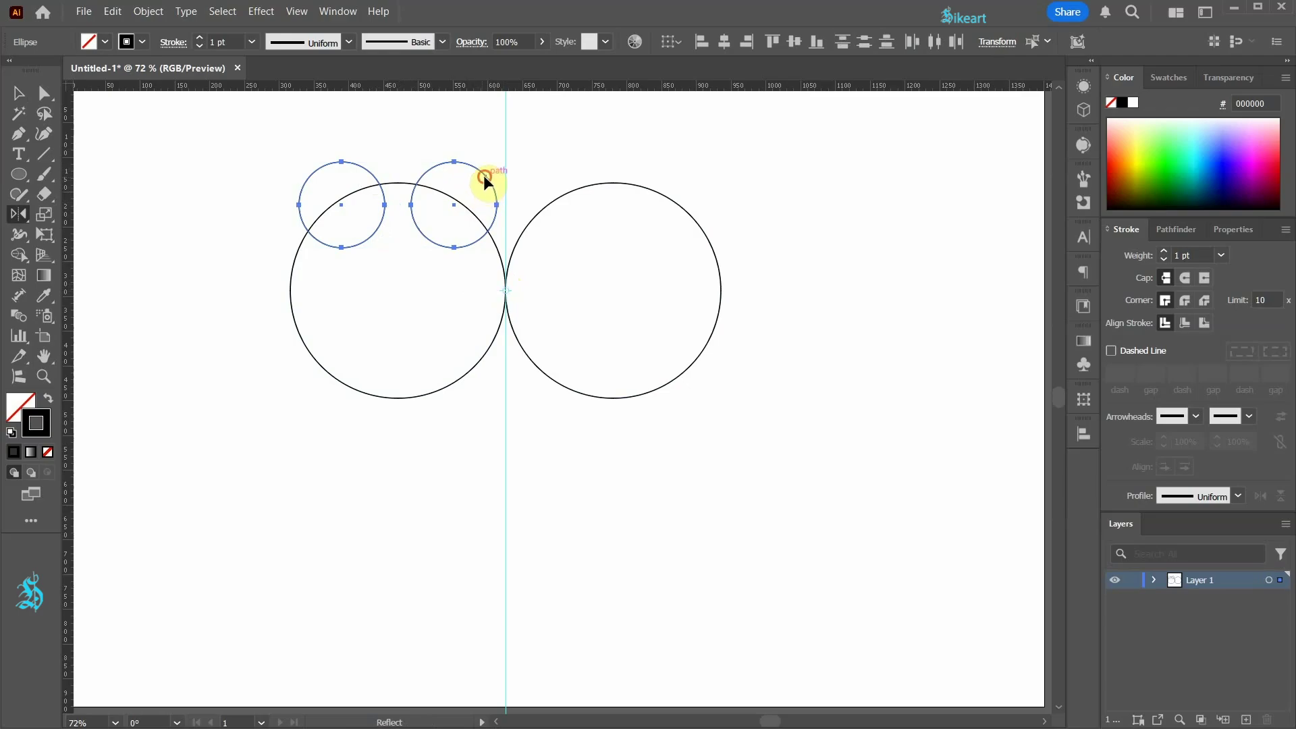
left_click_drag(483, 175, 530, 179)
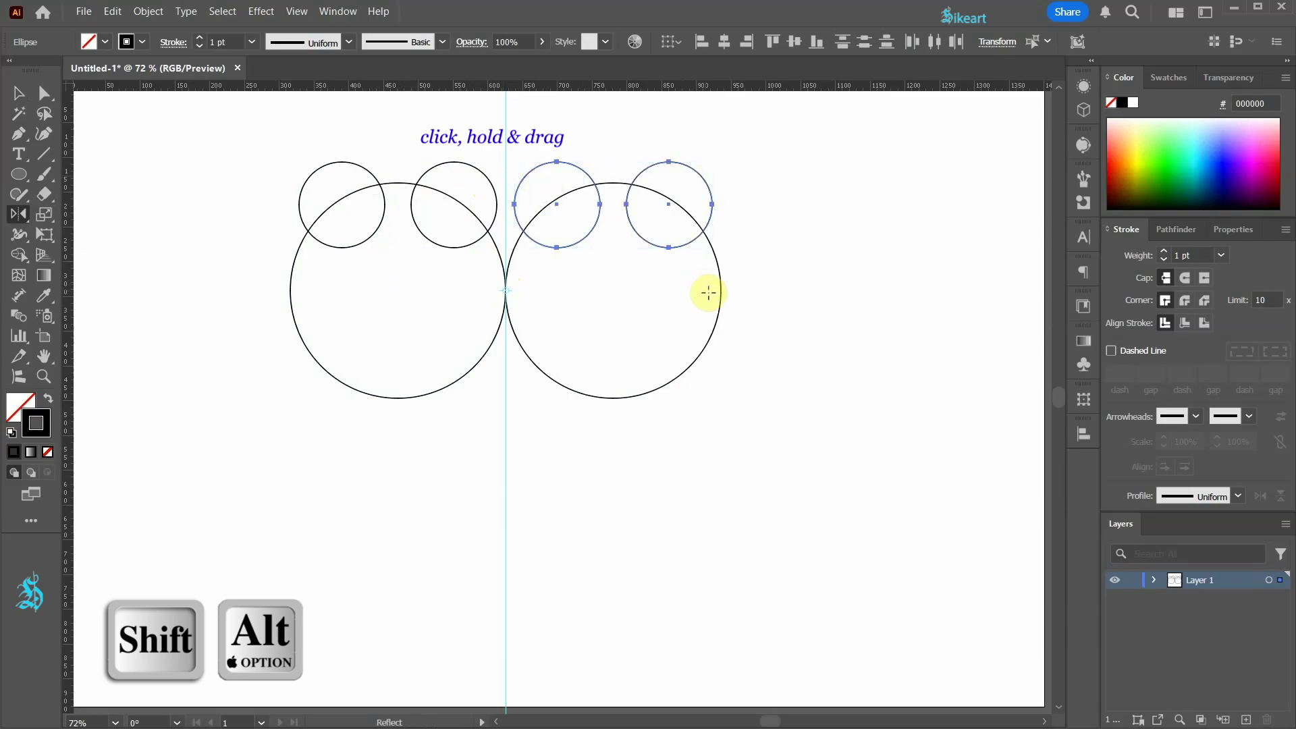
key("v")
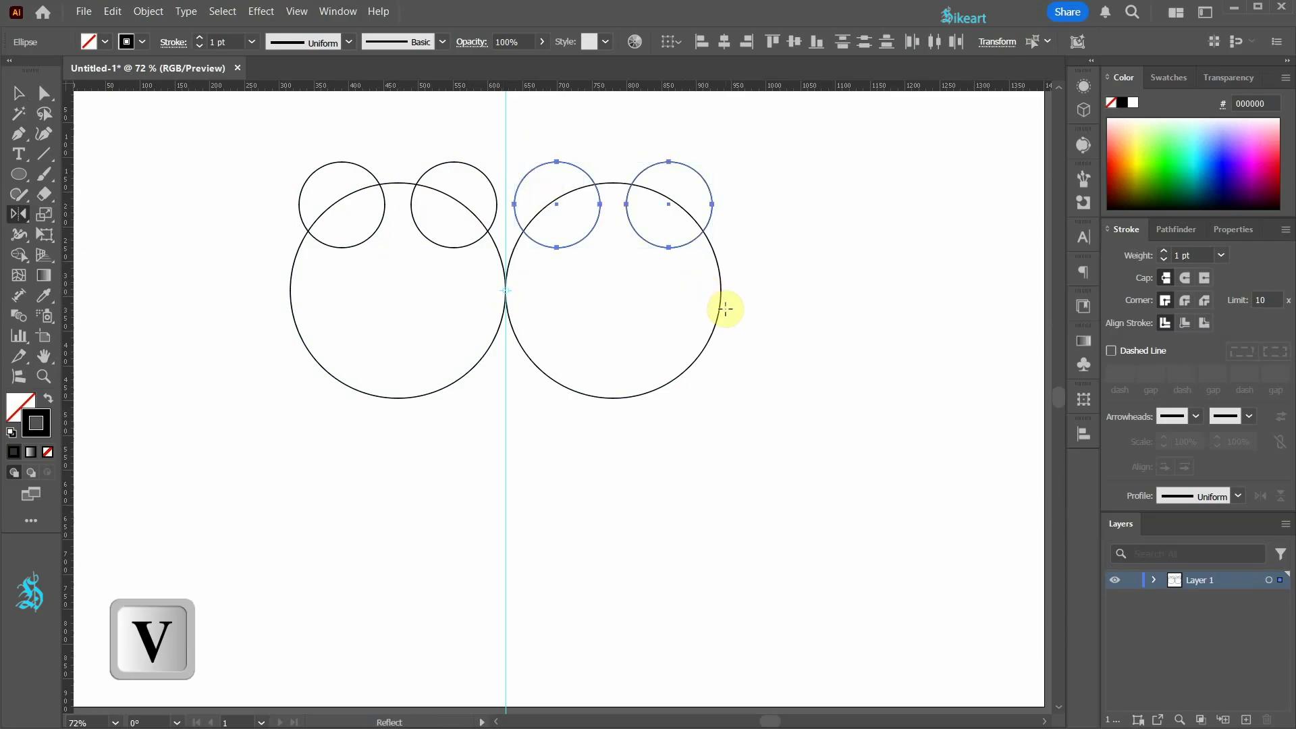
left_click(775, 313)
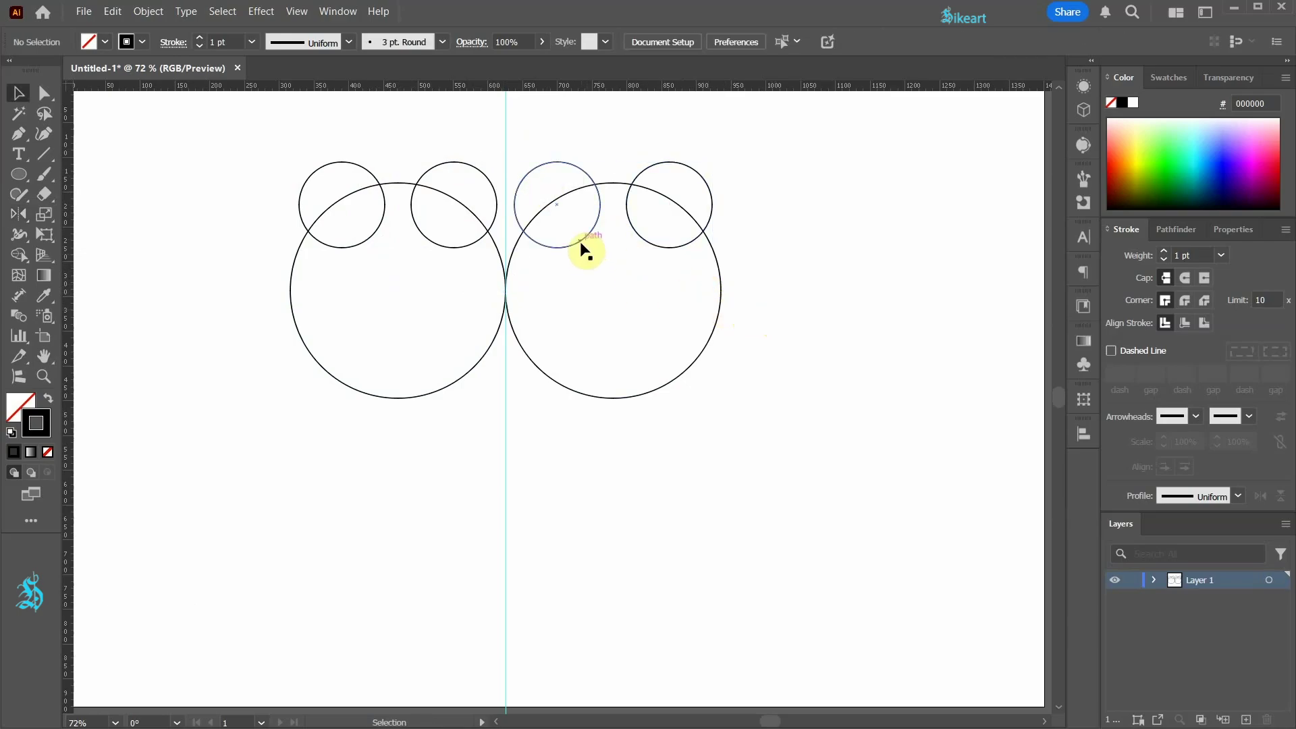
Draw a muzzle circle just below the right head's centre and a nose circle about 69 px wide in its upper half.
left_click_drag(583, 249, 667, 353)
left_click_drag(613, 289, 611, 300)
left_click(807, 337)
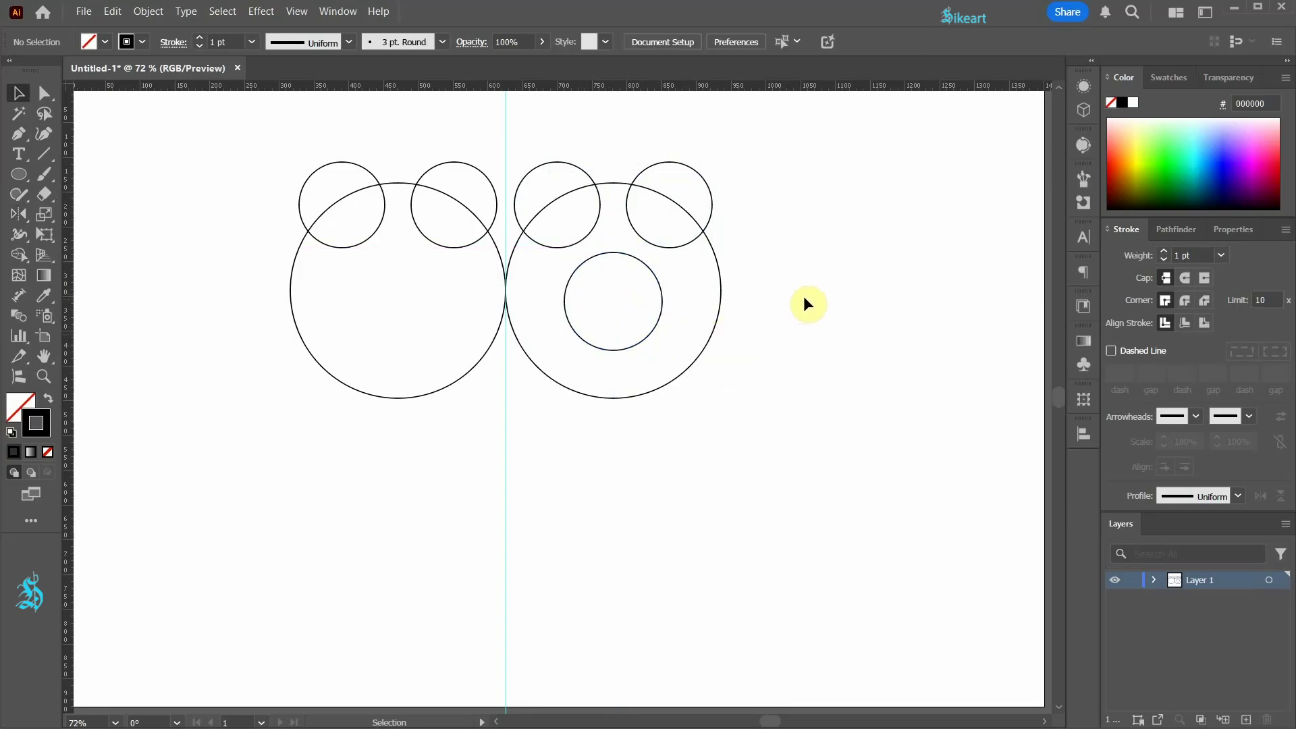
key("l")
left_click_drag(612, 287, 637, 307)
Flatten the nose circle by moving its top anchor to about Y 260 px and bottom anchor to about 310 px; convert the bottom one to corner.
scroll(615, 251, "up", 3)
scroll(614, 248, "up", 1)
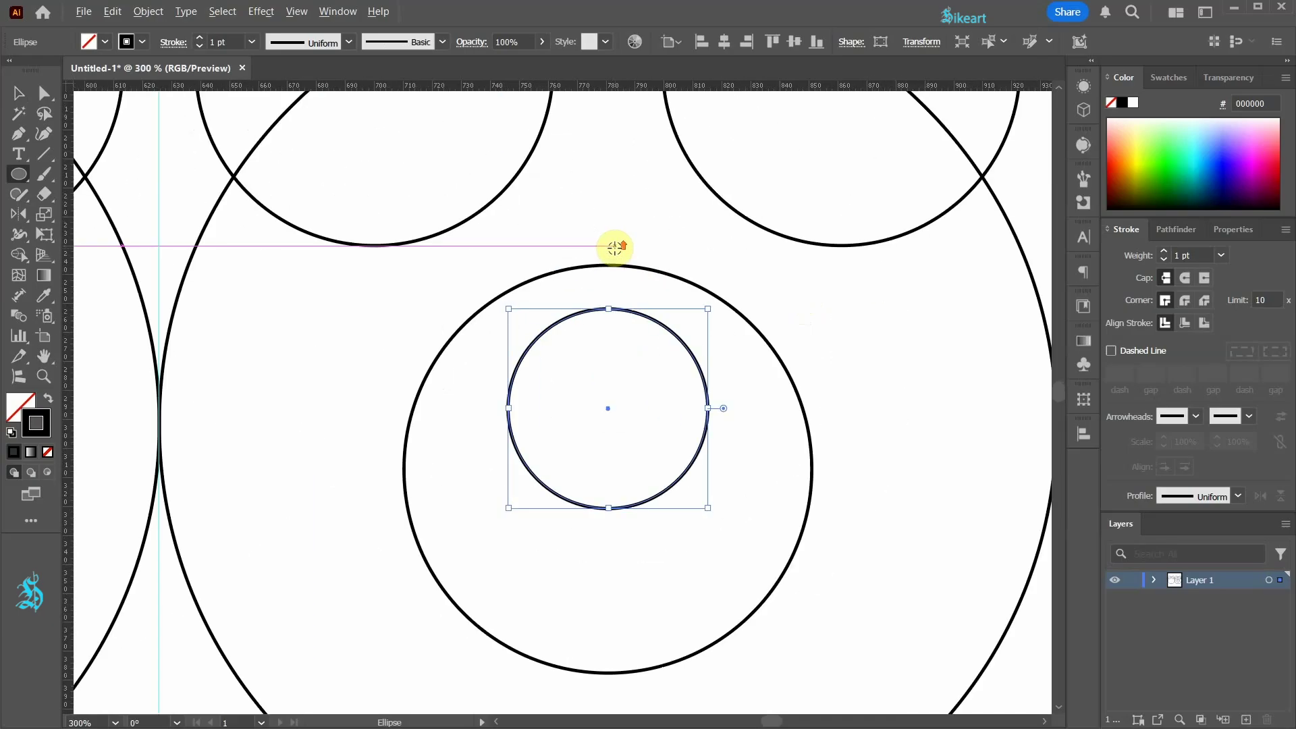
key("a")
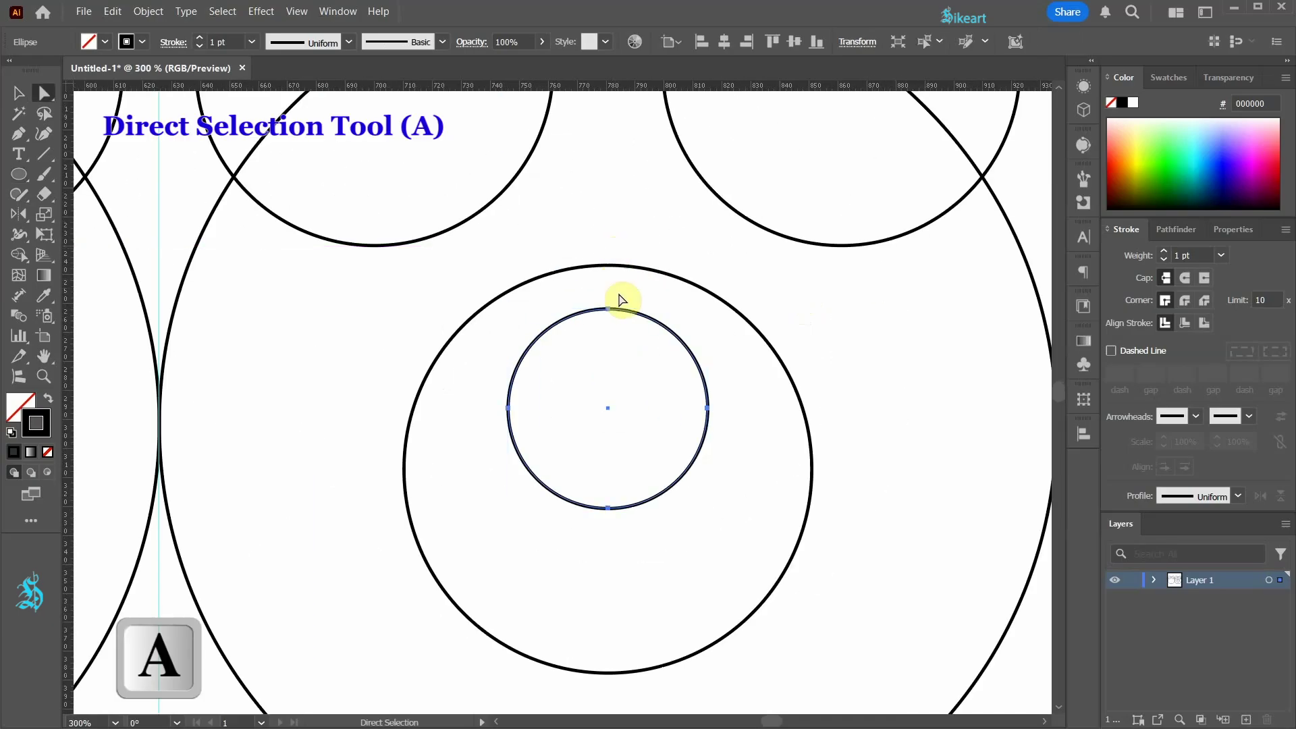
left_click(607, 310)
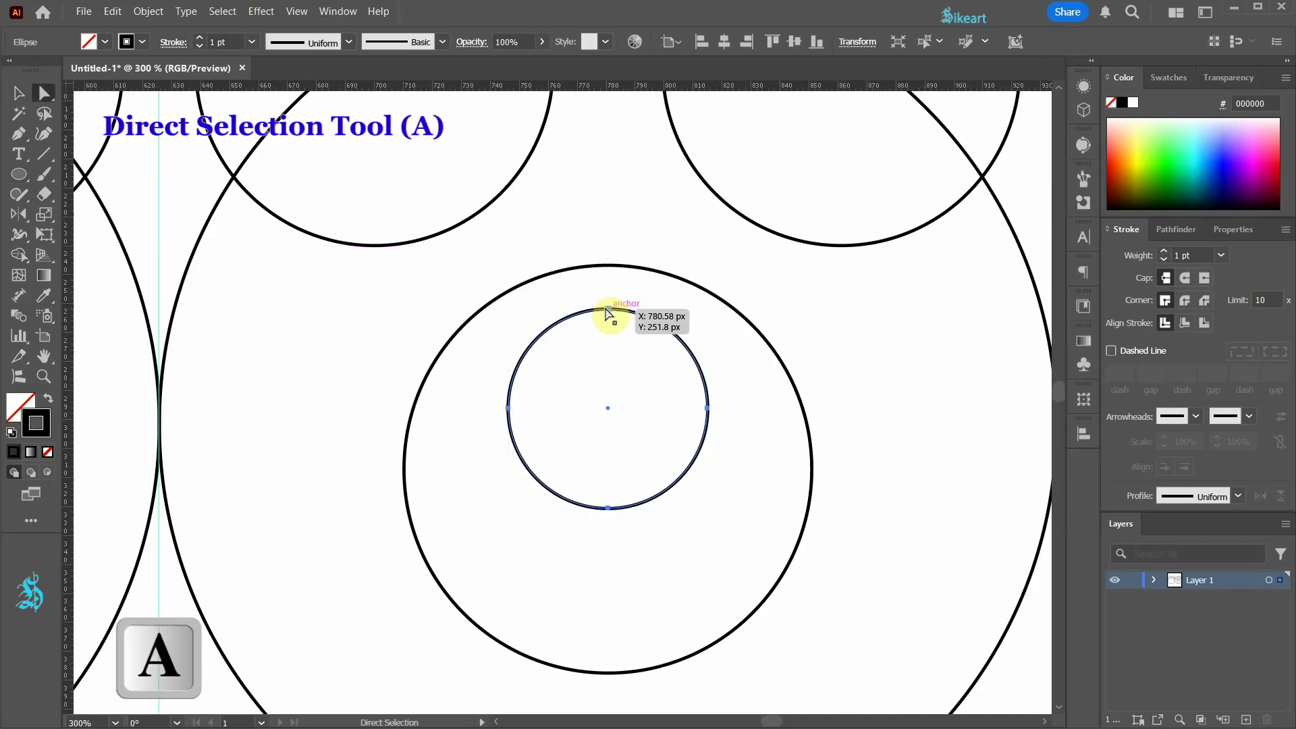
left_click_drag(607, 308, 606, 330)
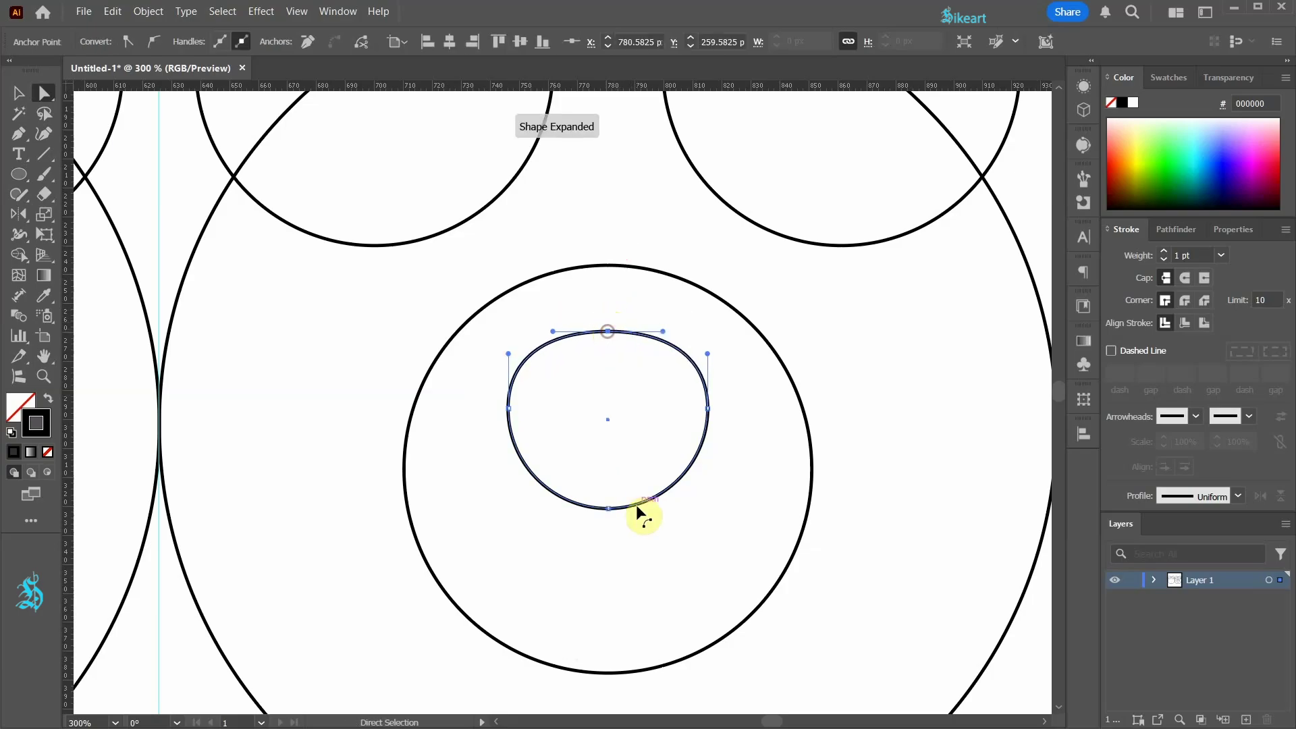
left_click(603, 507)
left_click_drag(603, 505, 609, 477)
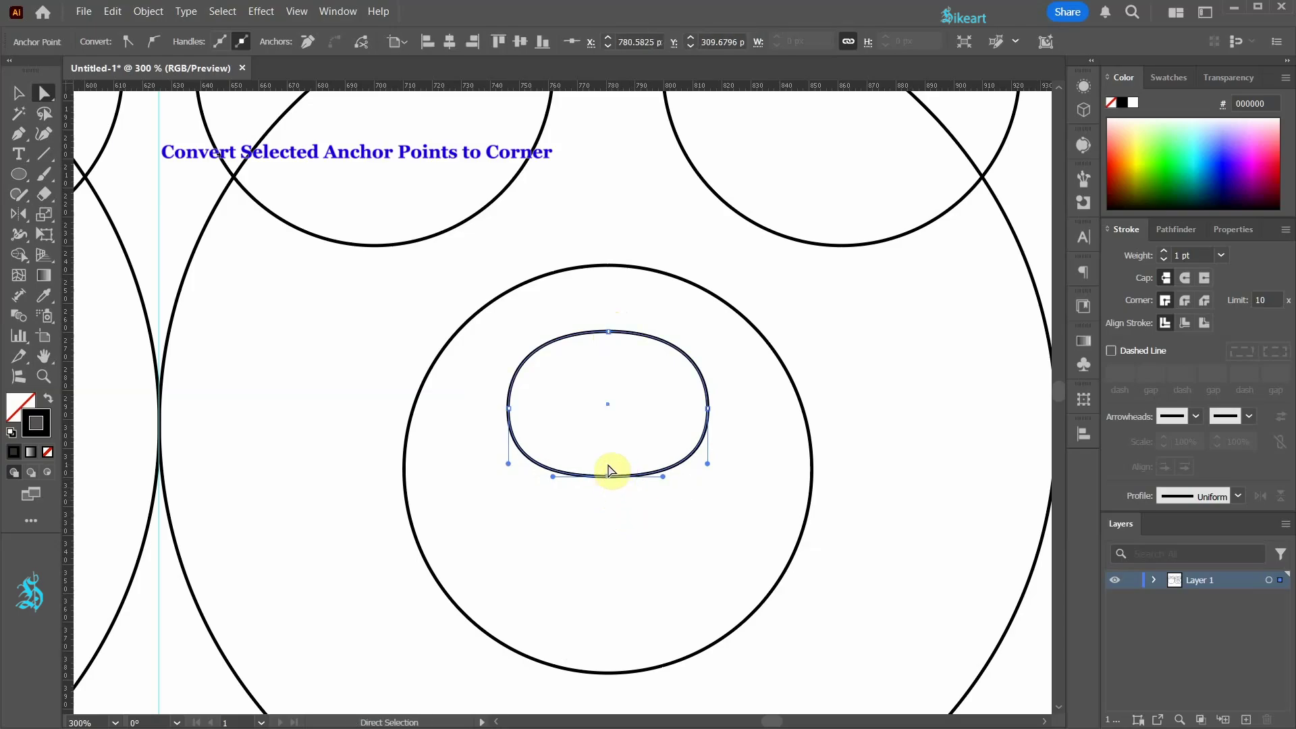
left_click(126, 40)
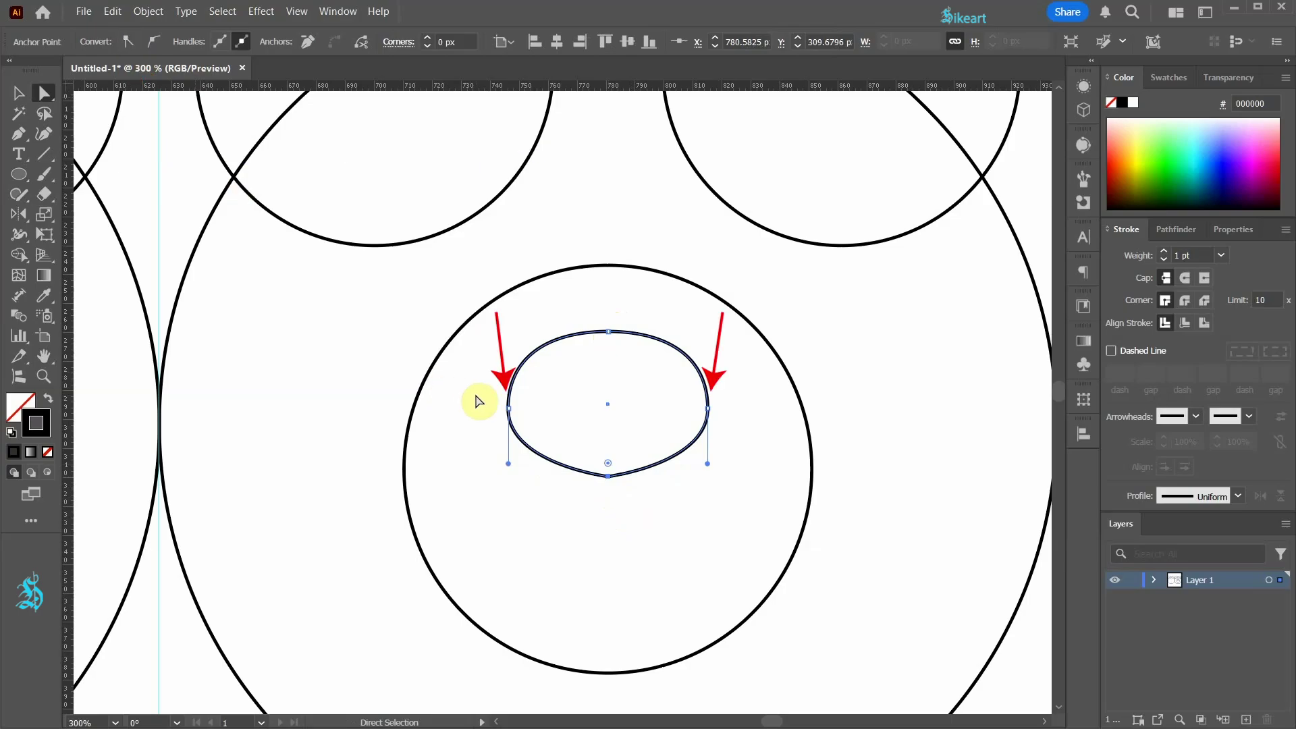
Select the nose shape's left and right side anchors and nudge them slightly upward to widen its upper part.
left_click_drag(477, 402, 727, 423)
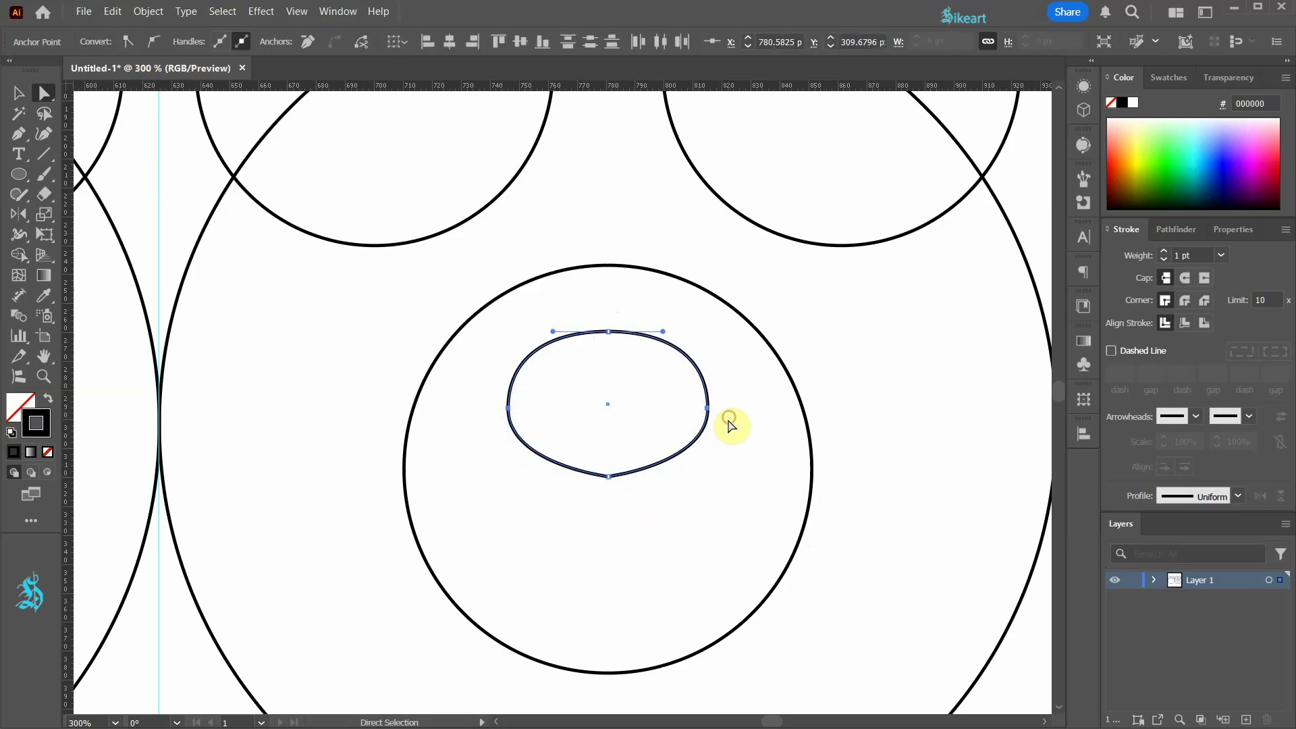
key("Up")
key("Up")
key("Up")
key("Up")
key("Up")
key("Up")
key("Up")
key("Up")
key("Up")
key("Up")
key("Up")
key("Up")
key("Down")
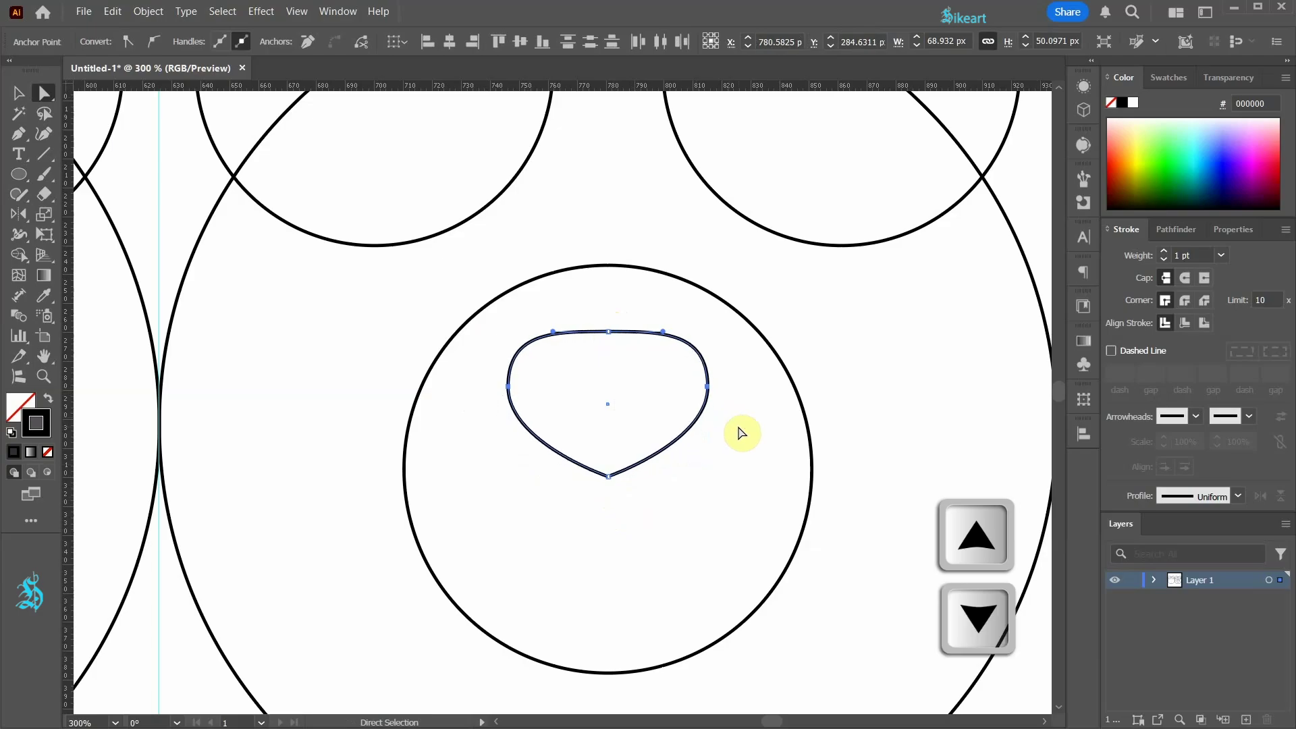
key("Down")
key("Down")
key("Down")
key("Down")
key("Down")
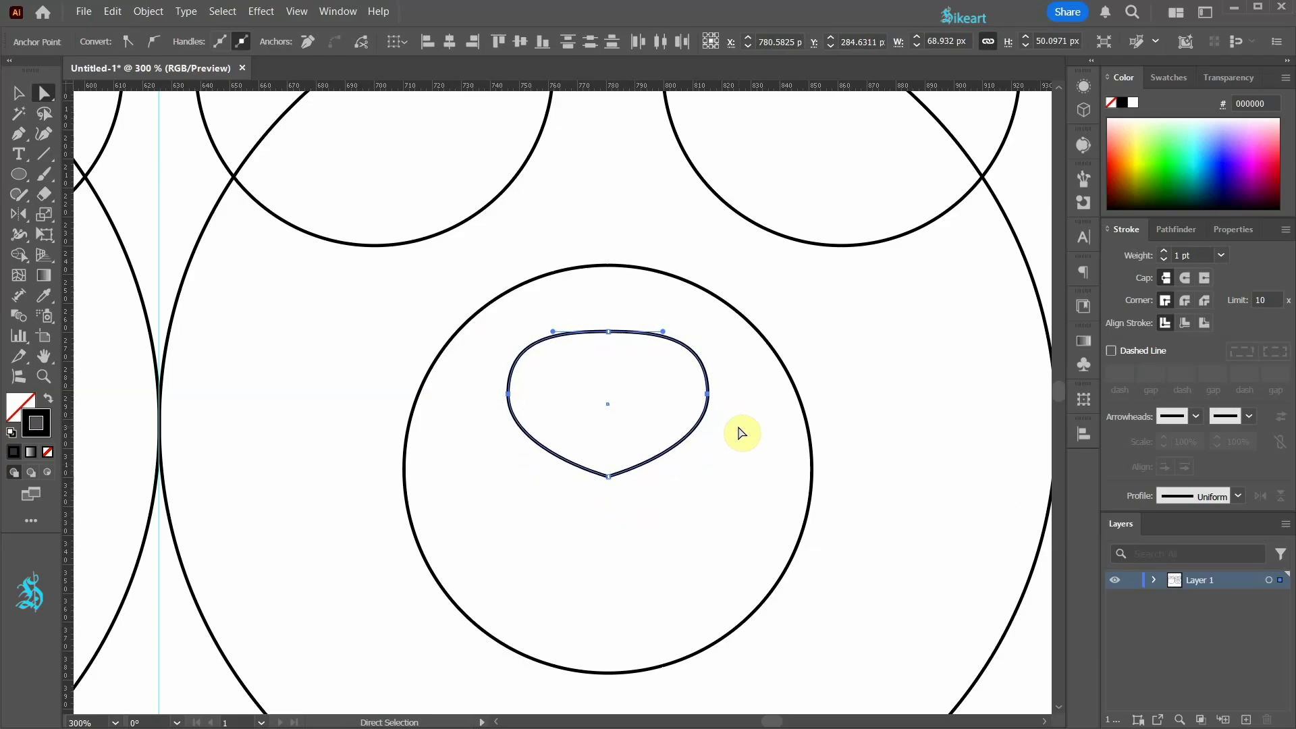
Round the nose's pointed bottom anchor by pulling out short horizontal handles with the Anchor Point tool.
left_click(610, 478)
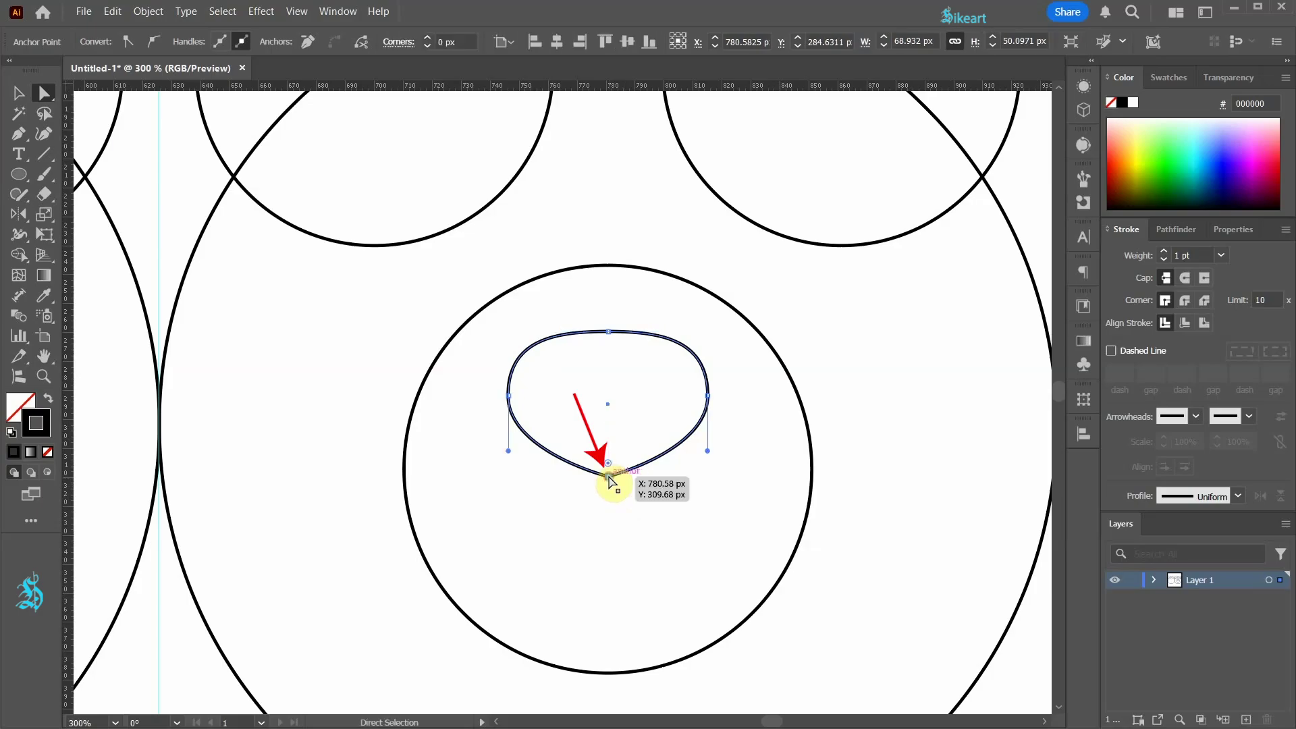
key("shift+c")
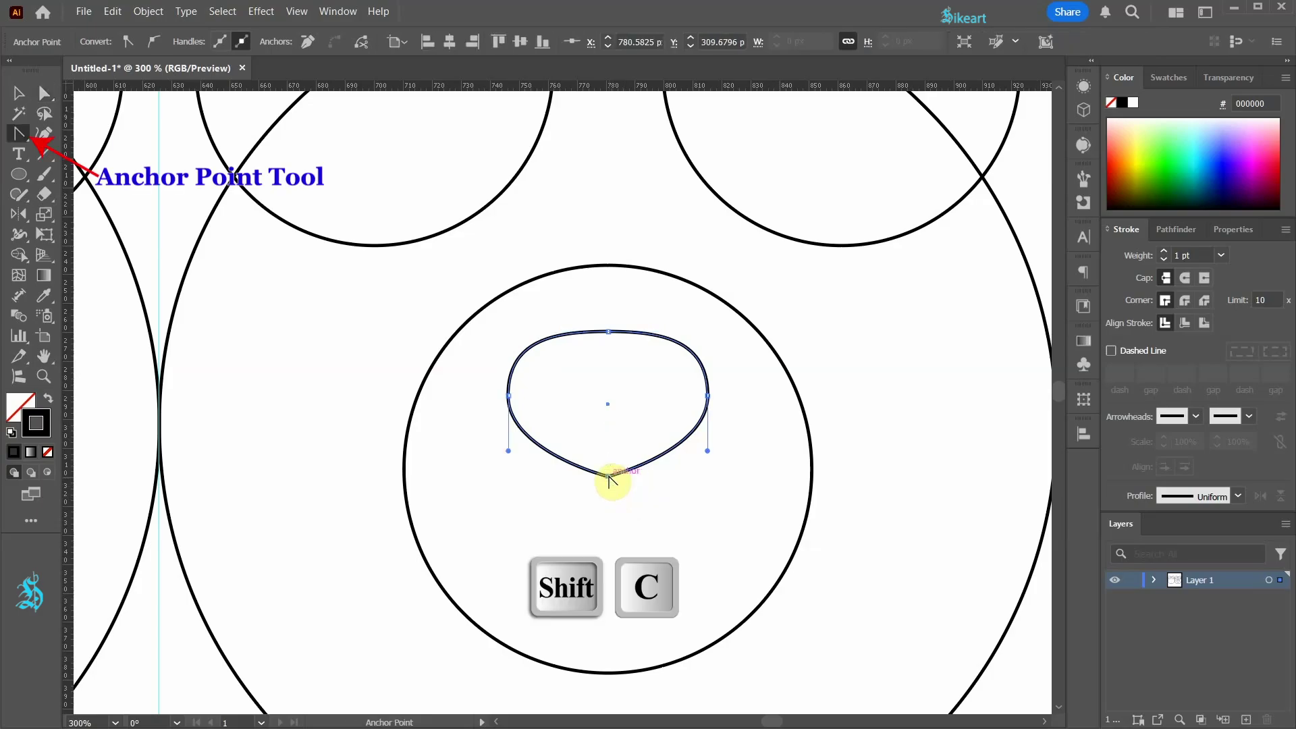
left_click_drag(609, 478, 579, 476)
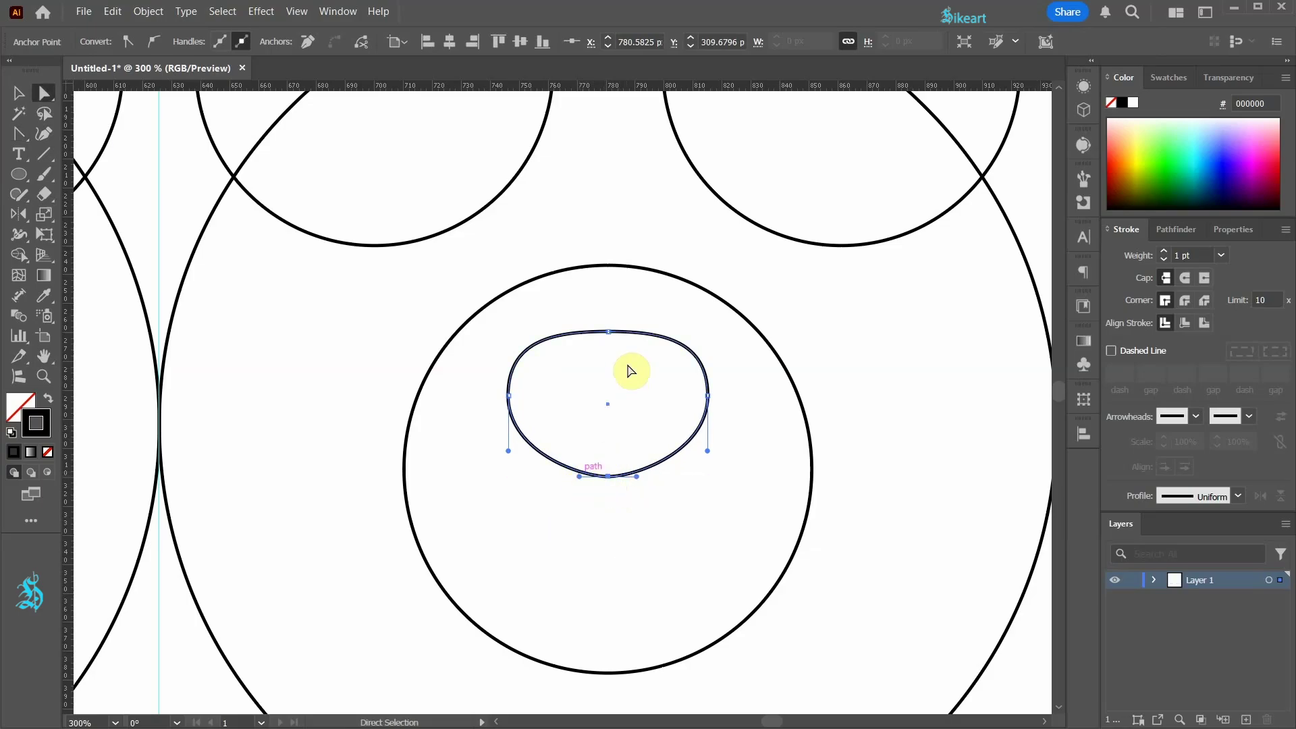
key("a")
left_click(609, 331)
left_click_drag(608, 328, 608, 319)
key("ctrl+z")
Undo the nose's bottom rounding and the last vertical moves of its anchors.
key("ctrl+z")
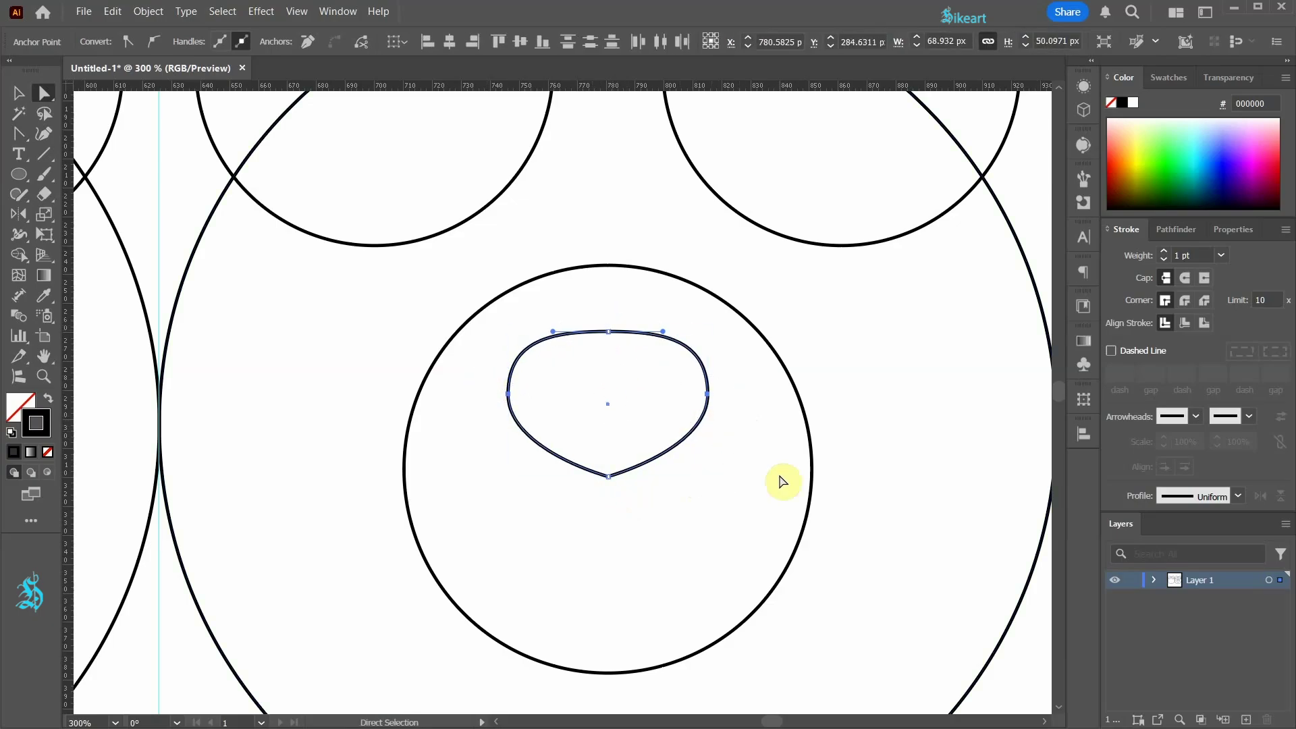
key("ctrl+z")
key("ctrl+z")
key("ctrl+z")
Round the nose's pointed bottom anchor again by pulling out short horizontal handles with the Anchor Point tool.
key("shift+c")
left_click_drag(609, 477, 579, 476)
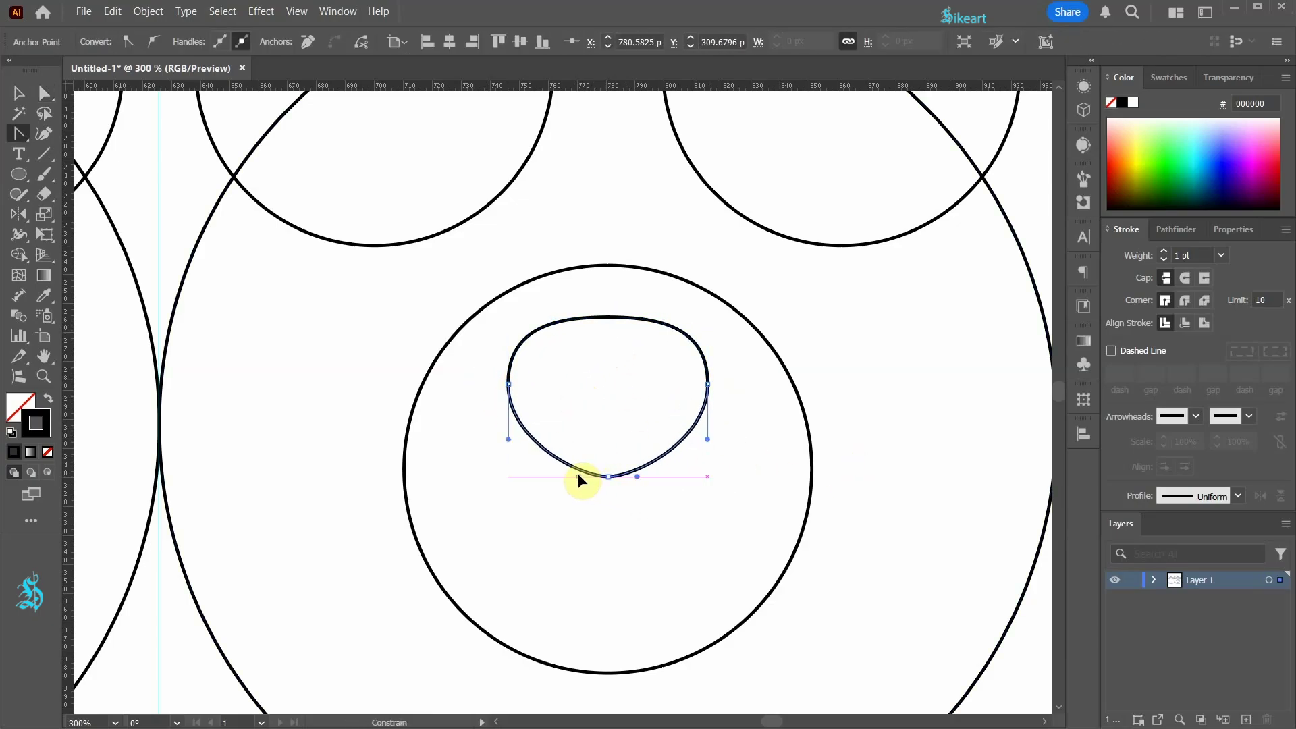
key("v")
left_click(638, 620)
Draw a circle about 41 px wide below the nose, to the right of its tip, and cut it at both side anchors with Scissors.
key("l")
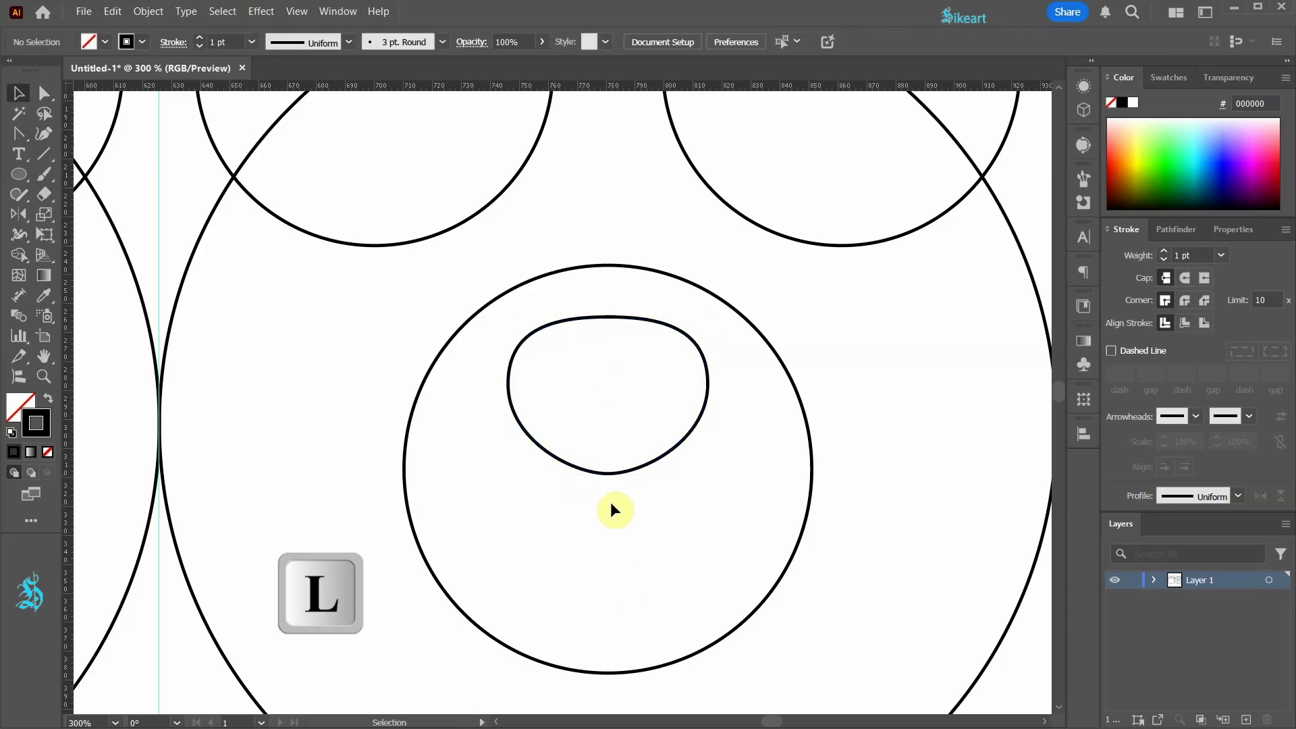
left_click_drag(607, 503, 726, 558)
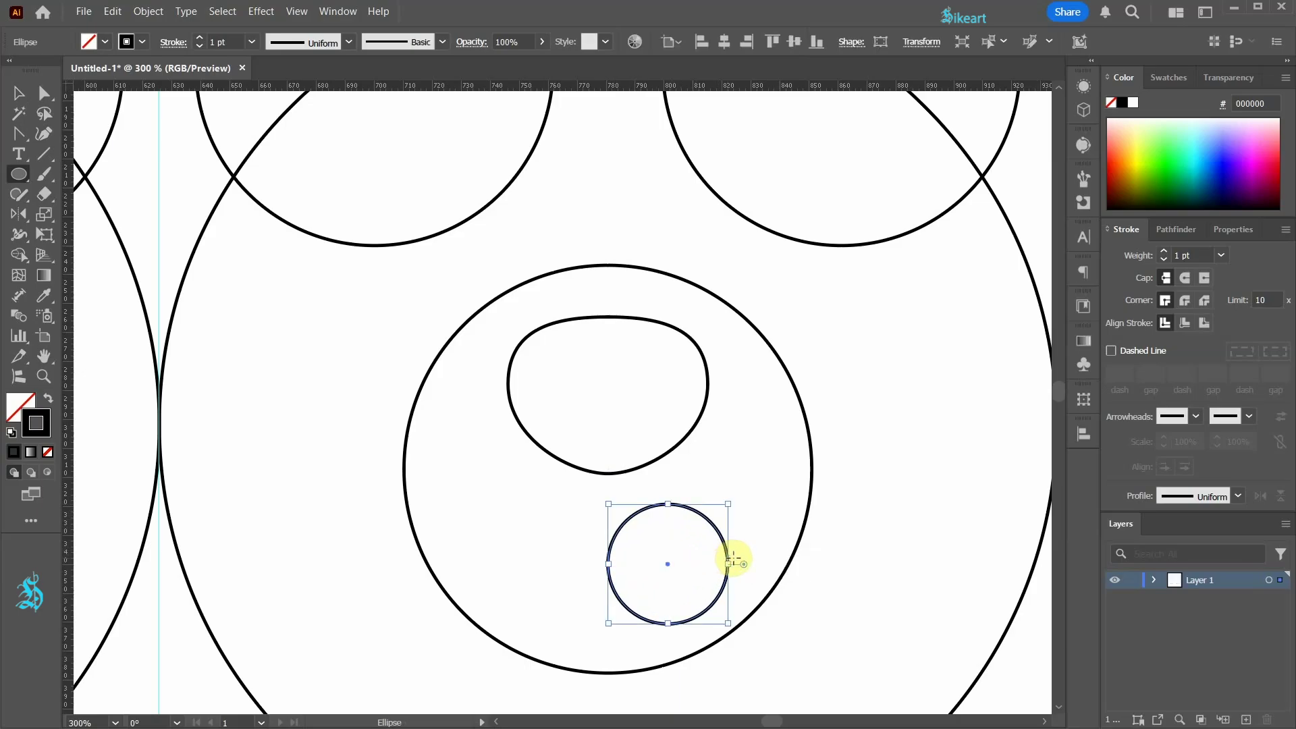
key("c")
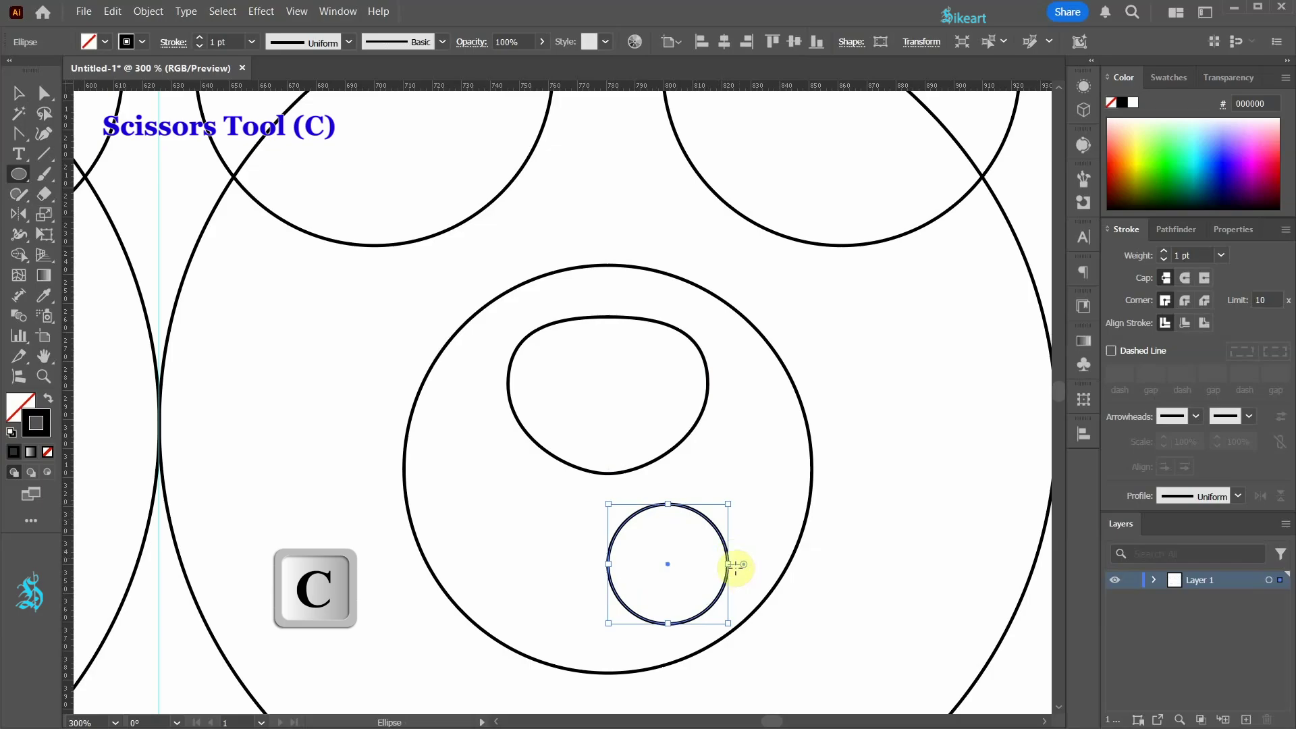
left_click(733, 566)
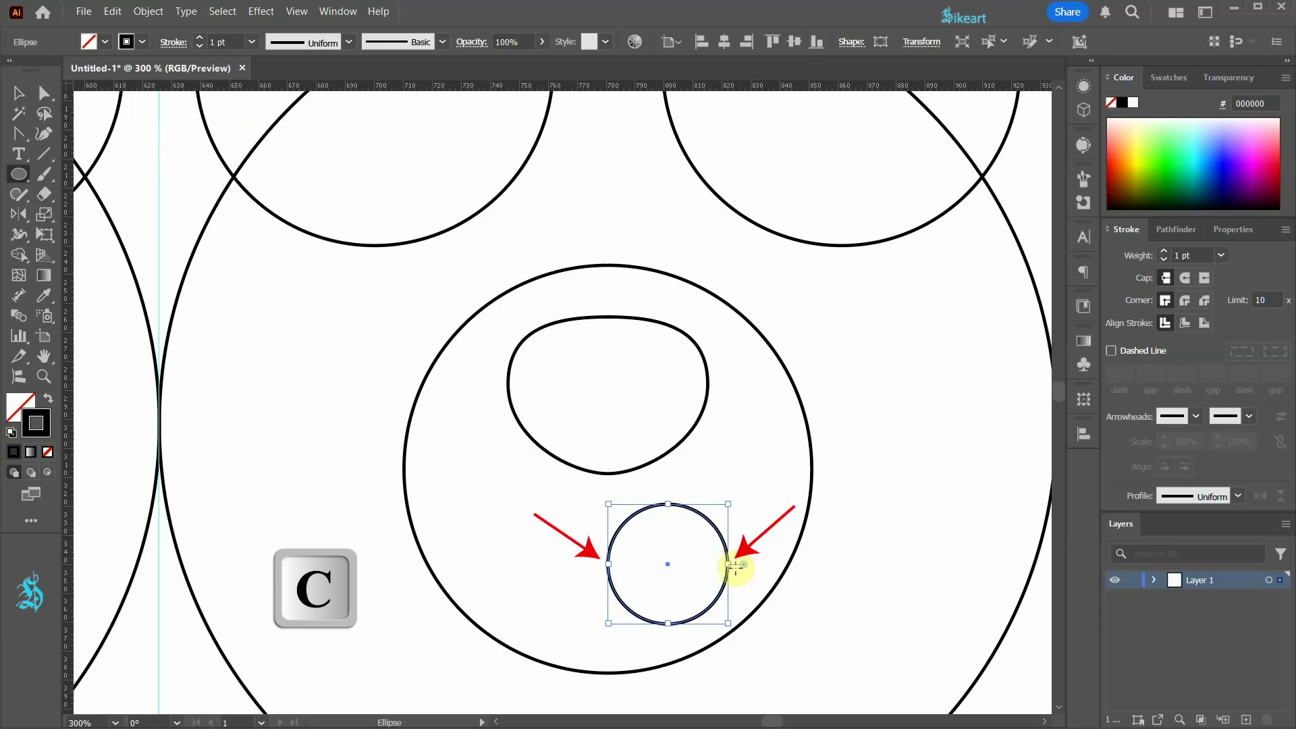
left_click(607, 565)
left_click(729, 563)
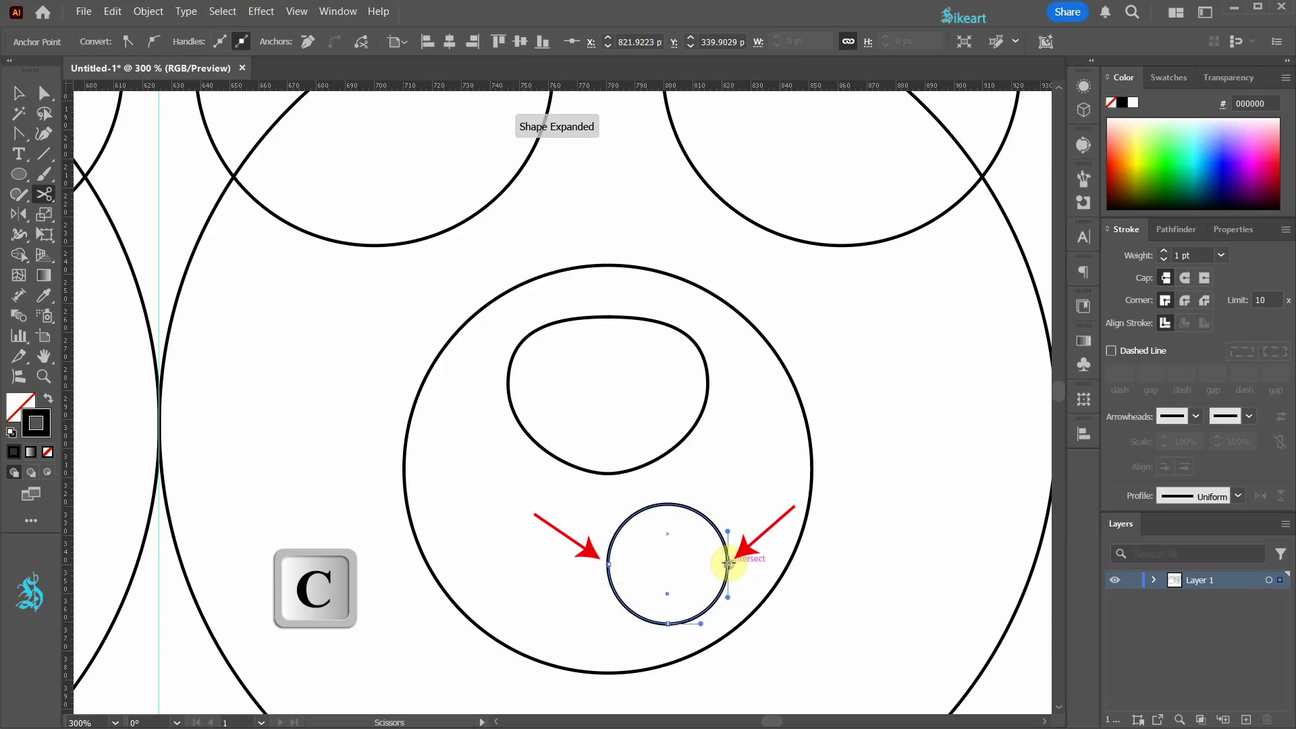
Move the lower half-circle so its right end meets the nose tip, and turn the upper half-circle upside down.
key("v")
left_click_drag(714, 602, 590, 513)
left_click(662, 508)
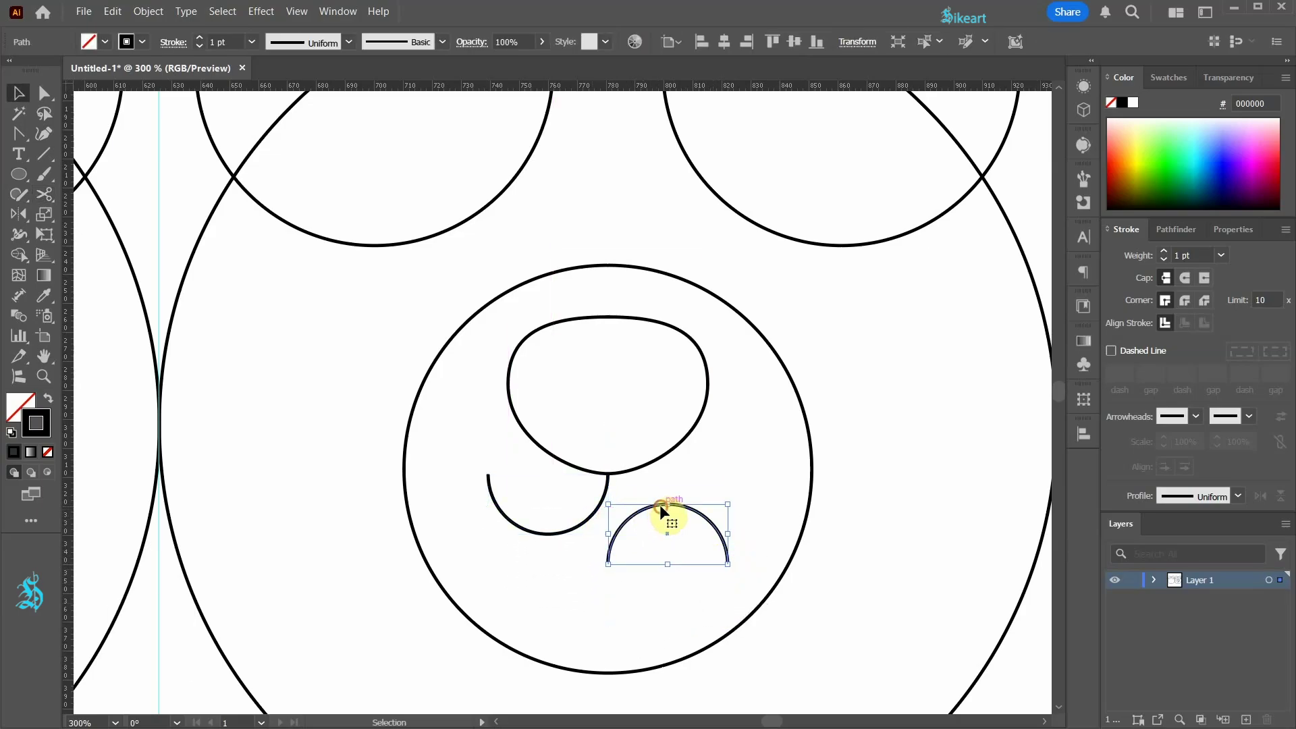
left_click_drag(734, 501, 578, 590)
Arrange the arcs as the mouth's right half joined at the nose tip and a lower-lip arc centred beneath the pair.
left_click_drag(678, 560, 613, 616)
left_click(681, 570)
left_click(671, 534)
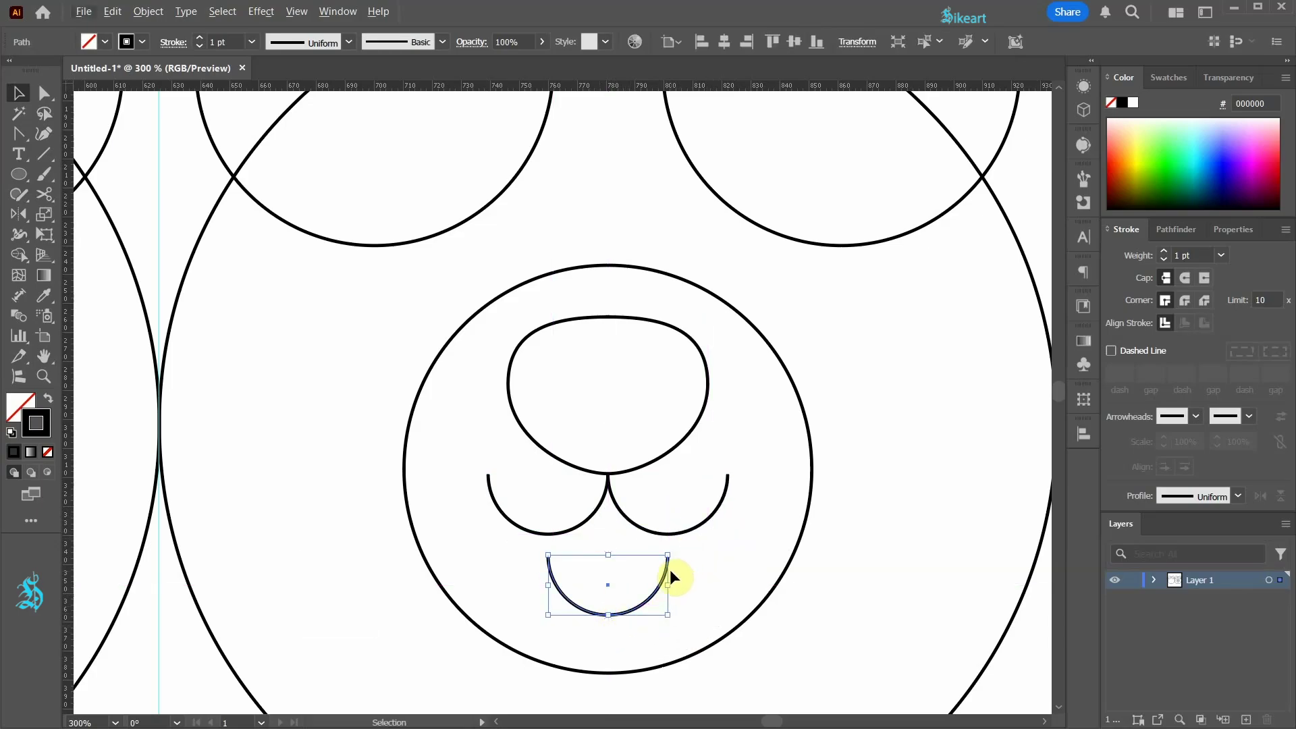
Trim a short piece off both ends of the lower-lip arc using a smaller Eraser.
key("shift+e")
left_click_drag(43, 195, 98, 196)
scroll(602, 640, "up", 3)
key("bracketleft")
key("bracketleft")
key("bracketleft")
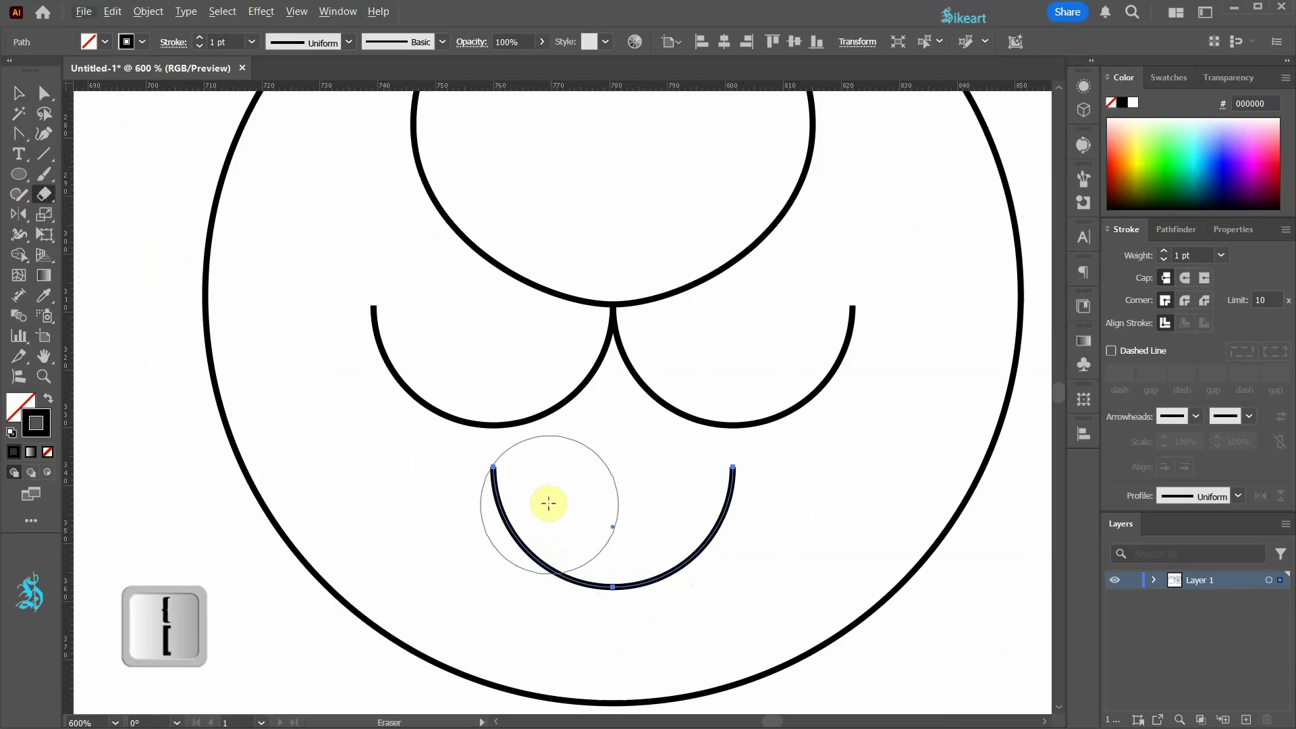
key("bracketleft")
key("bracketleft")
key("bracketleft")
key("bracketleft")
key("bracketleft")
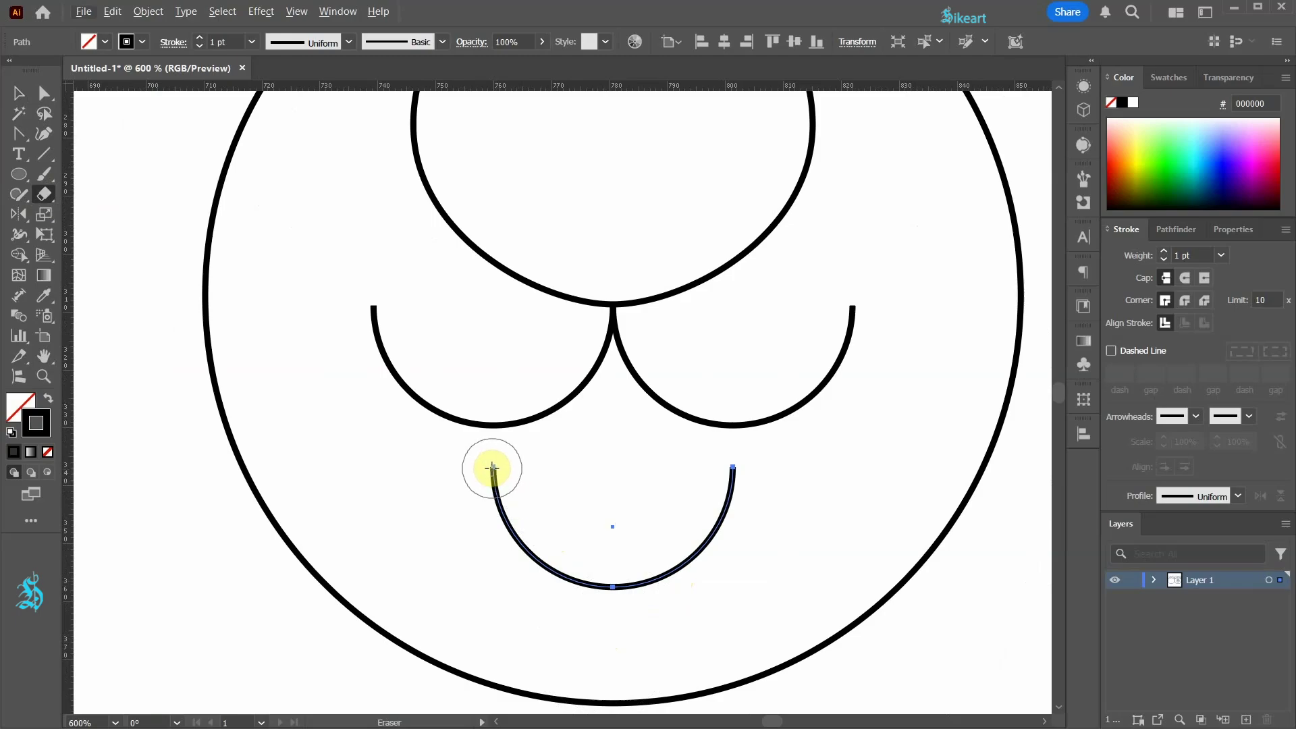
left_click(494, 466)
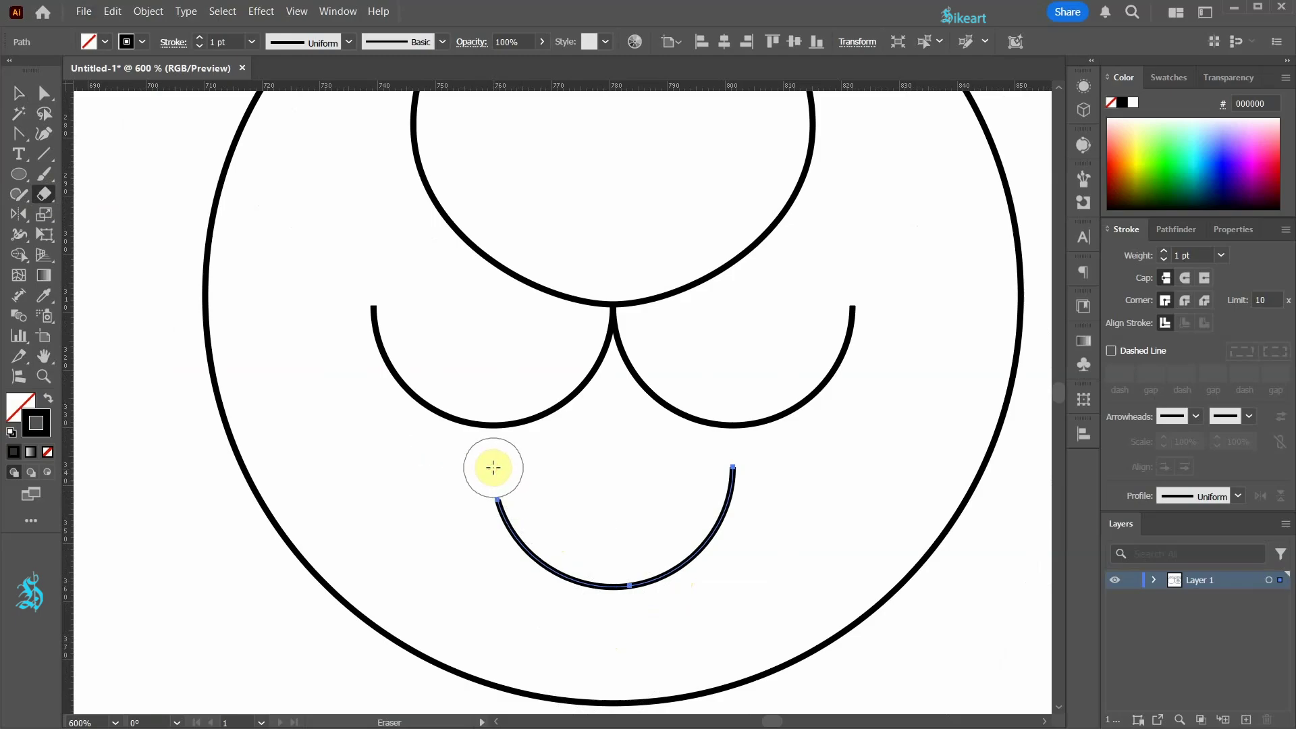
left_click(731, 467)
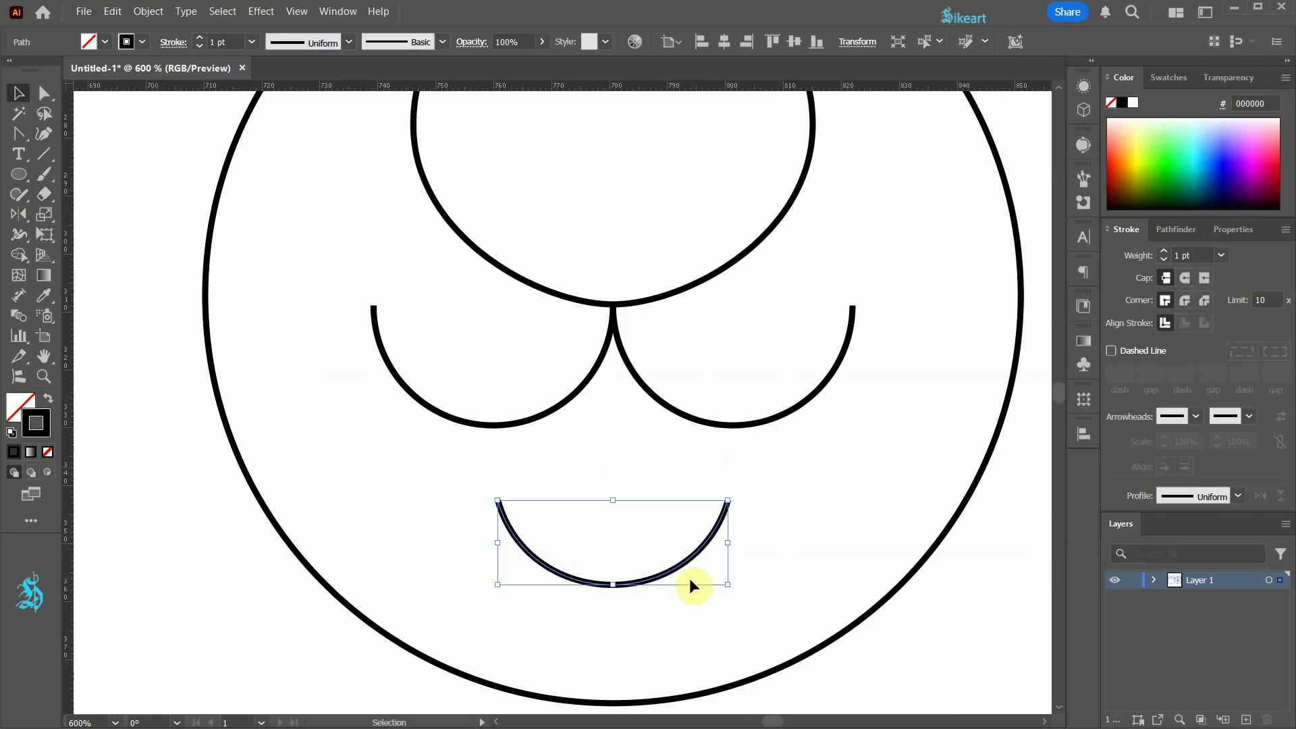
Move the trimmed lower-lip arc slightly up, closer to the mouth curves.
key("v")
left_click_drag(626, 582, 626, 556)
scroll(559, 615, "down", 5)
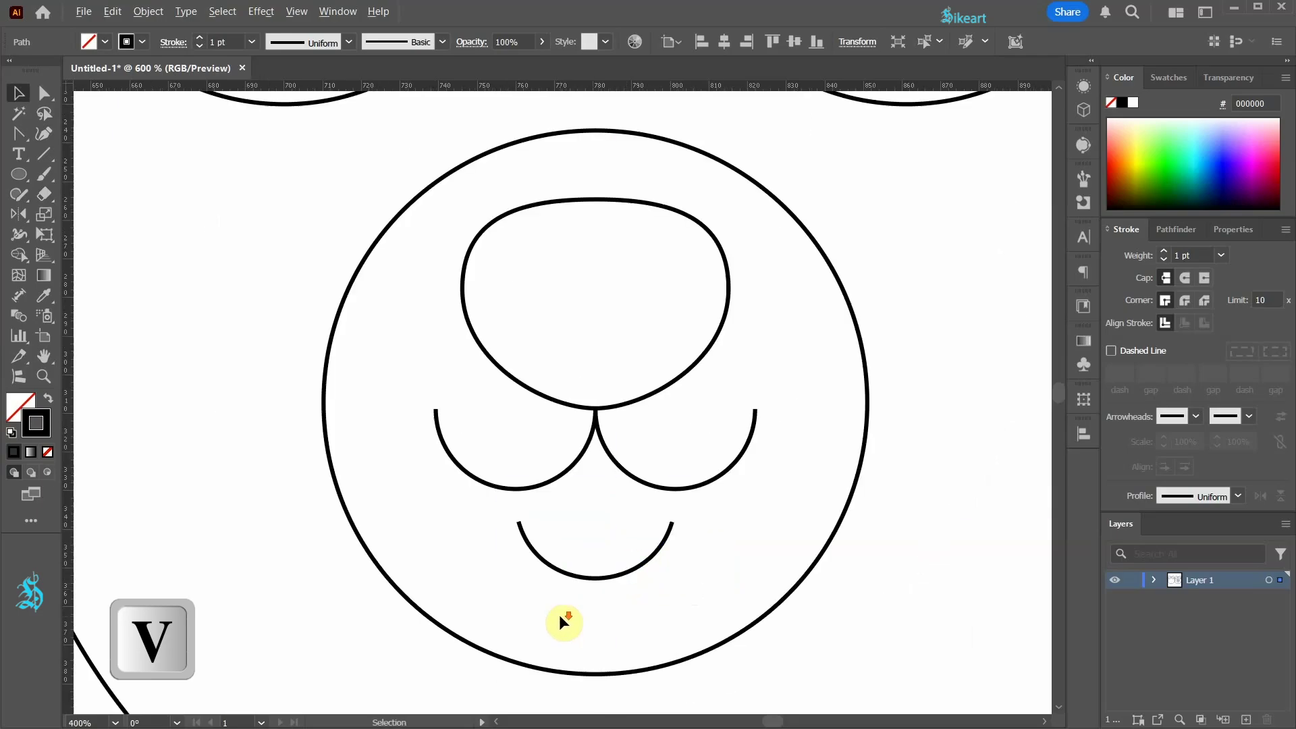
Create inner ears by applying an Offset Path of -30 px to all four ear circles.
left_click(313, 200)
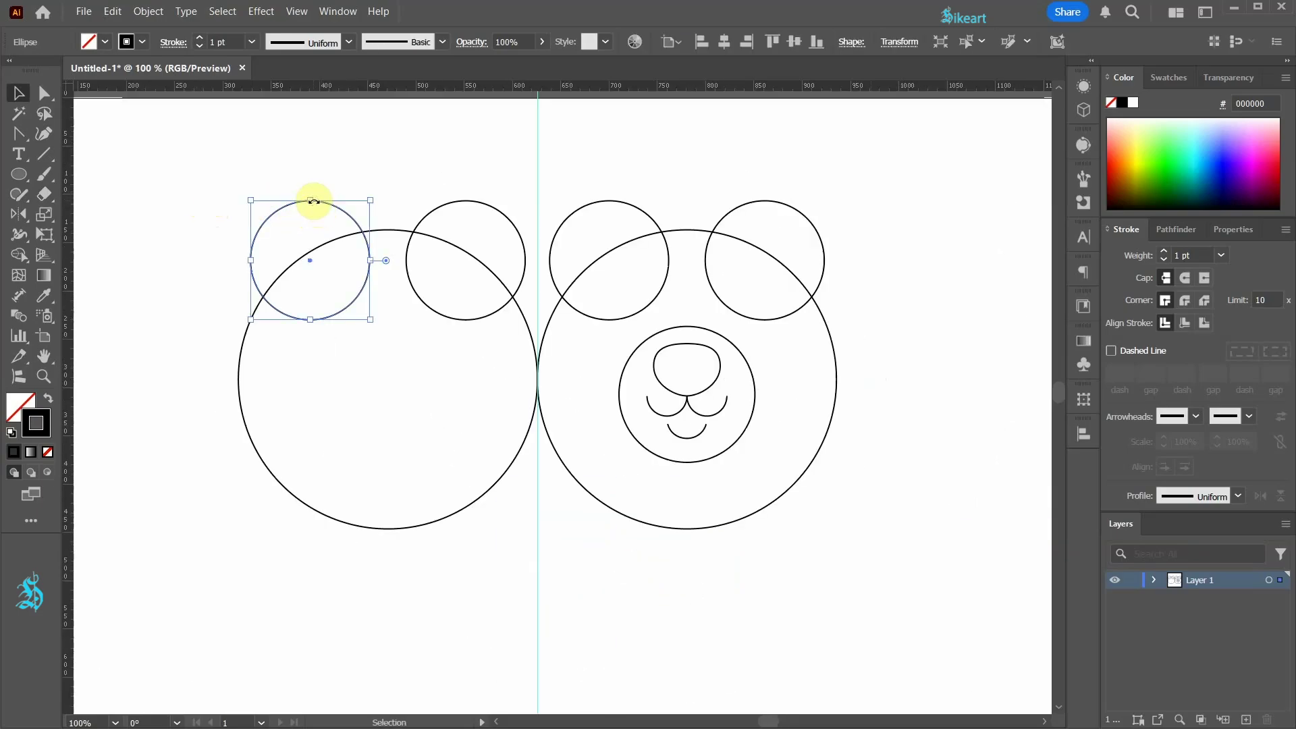
left_click(462, 201, "shift")
left_click(595, 205, "shift")
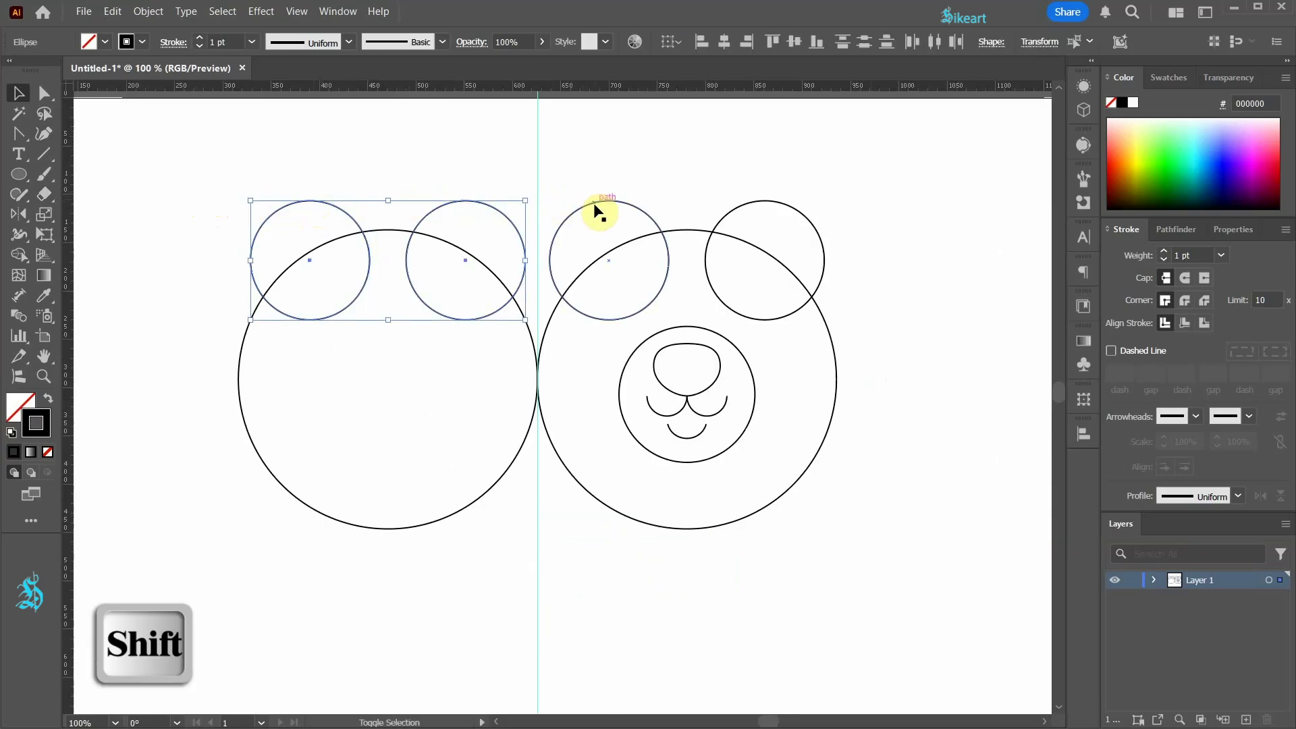
left_click(746, 203, "shift")
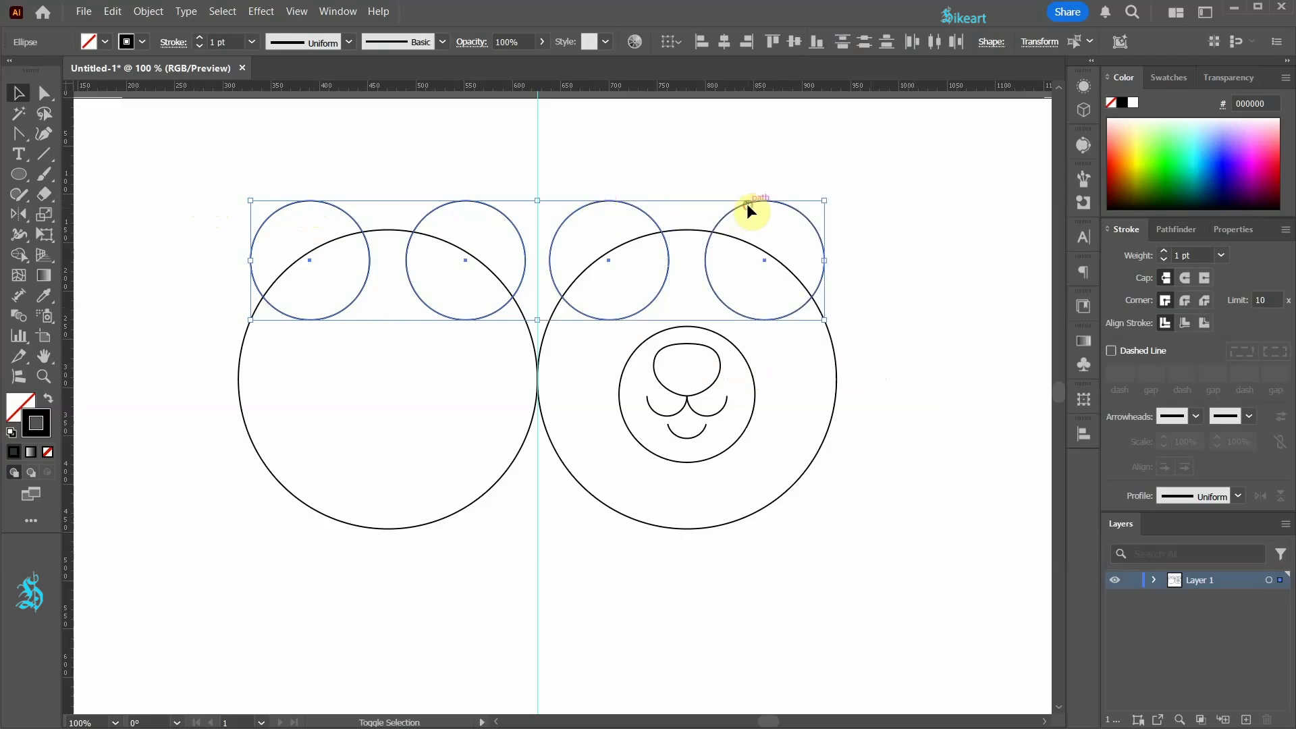
left_click(148, 11)
mouse_move(244, 386)
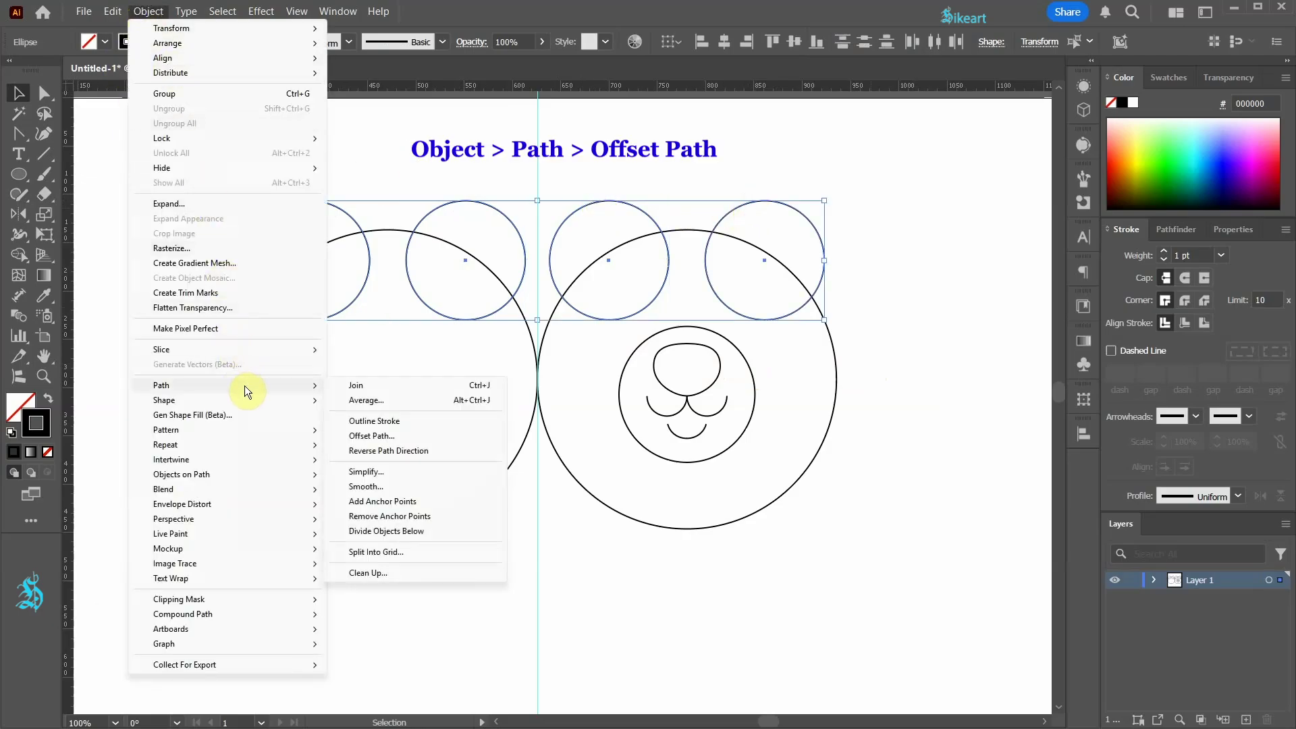
left_click(416, 436)
key("Down")
key("Down")
key("Down")
key("Down")
key("Down")
key("Down")
key("Down")
key("Down")
key("Down")
key("Down")
key("Down")
key("Down")
key("Down")
key("Down")
key("Down")
key("Down")
key("Down")
key("Down")
key("Down")
key("Down")
key("Down")
key("Down")
key("Down")
key("Down")
key("Down")
key("Down")
key("Down")
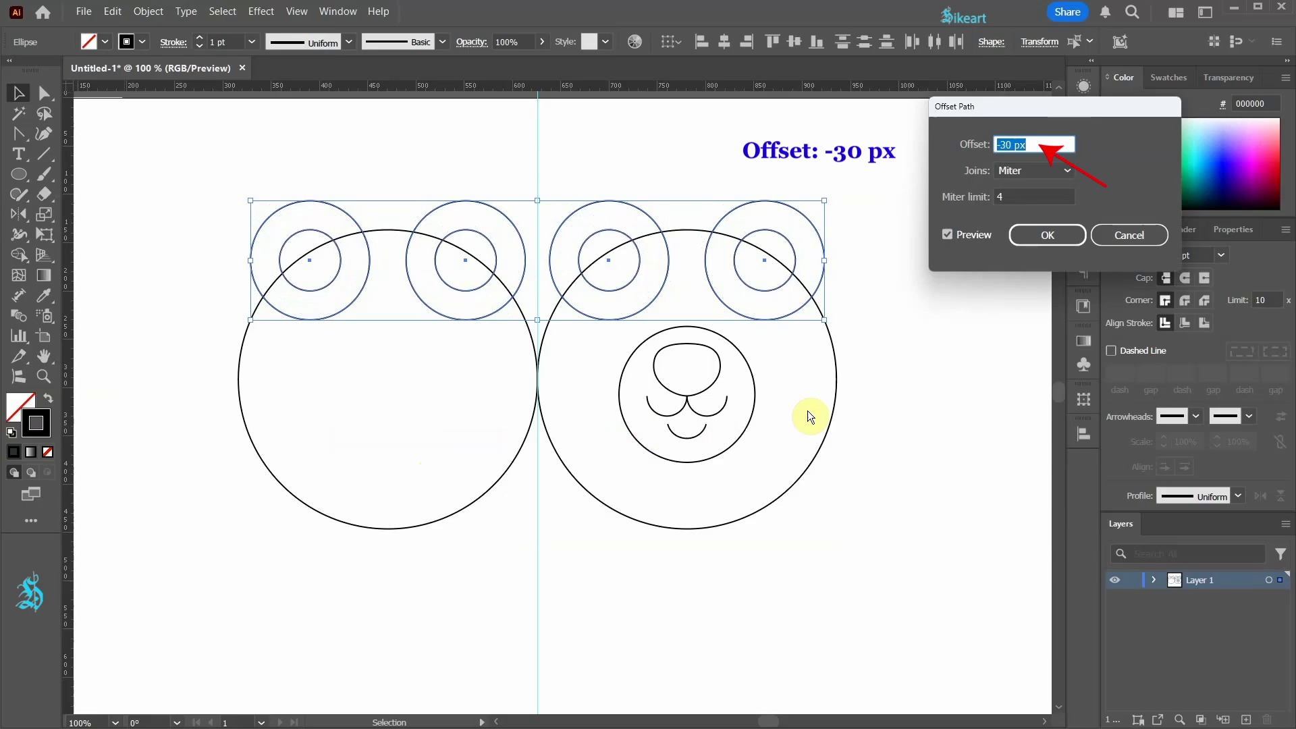
left_click(1047, 237)
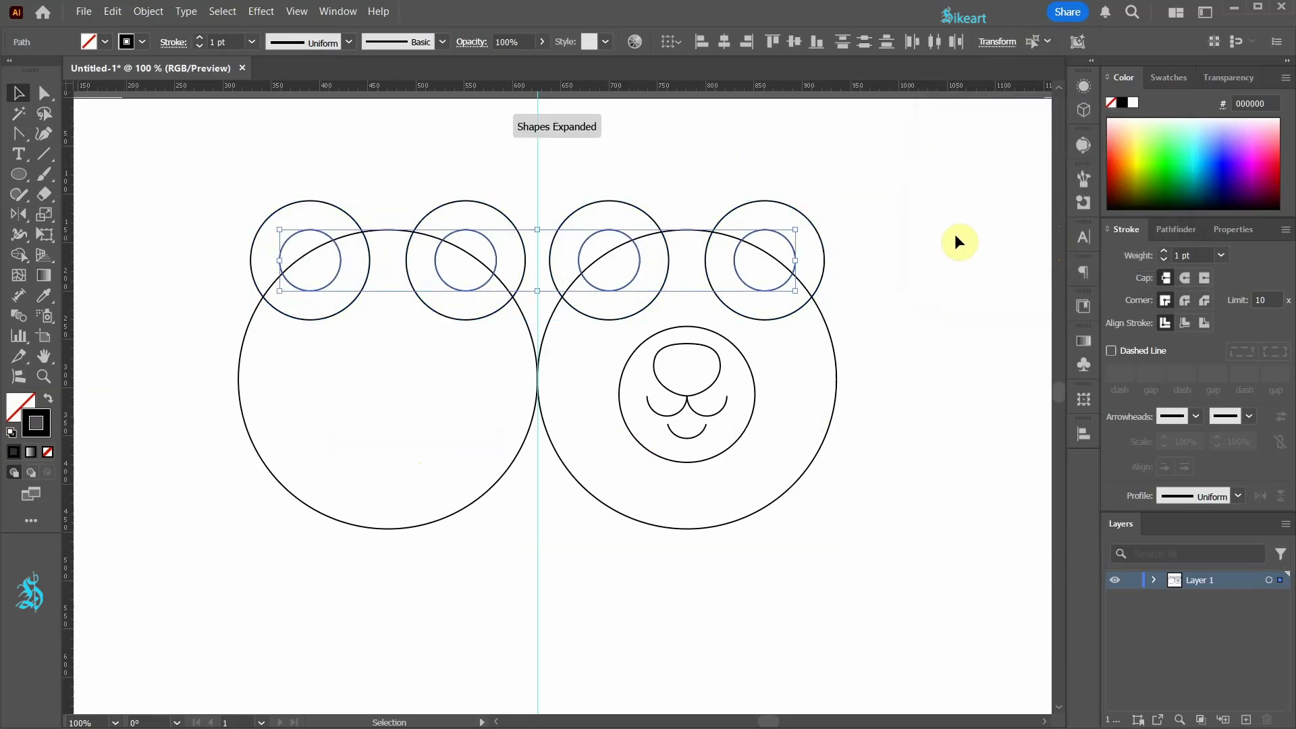
Select both heads with their ears and merge the overlapping ear areas into each head with the Shape Builder.
left_click_drag(203, 156, 903, 321)
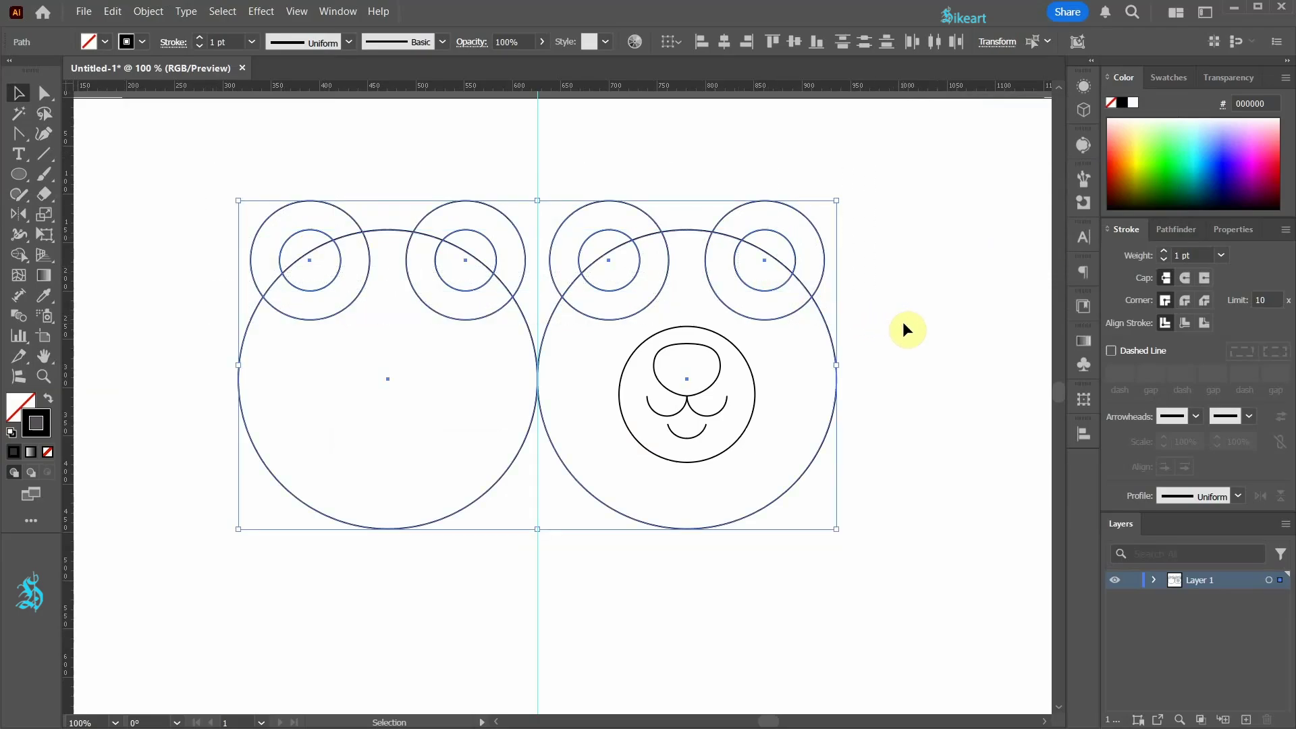
left_click(19, 255)
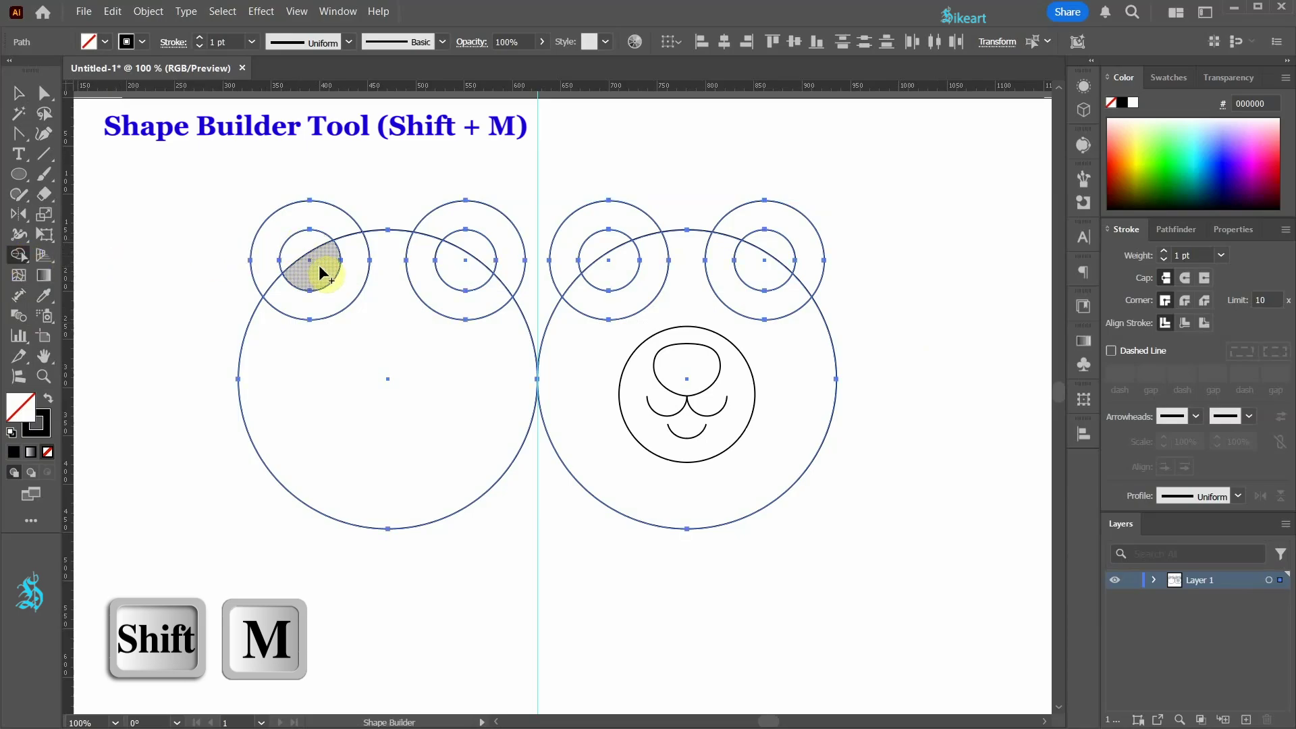
mouse_move(320, 269)
left_mouse_down()
mouse_move(376, 289)
mouse_move(453, 273)
left_mouse_up()
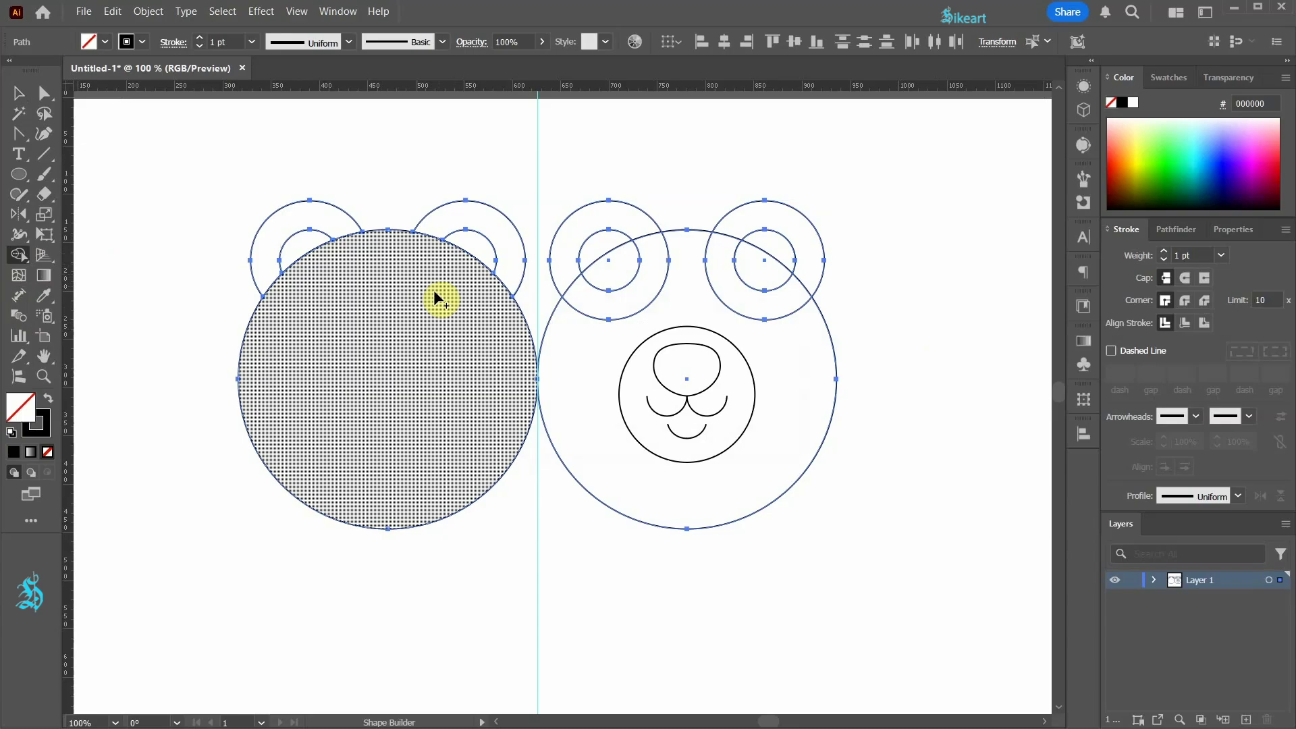
mouse_move(613, 275)
left_mouse_down()
mouse_move(622, 261)
mouse_move(752, 264)
left_mouse_up()
key("v")
left_click(920, 296)
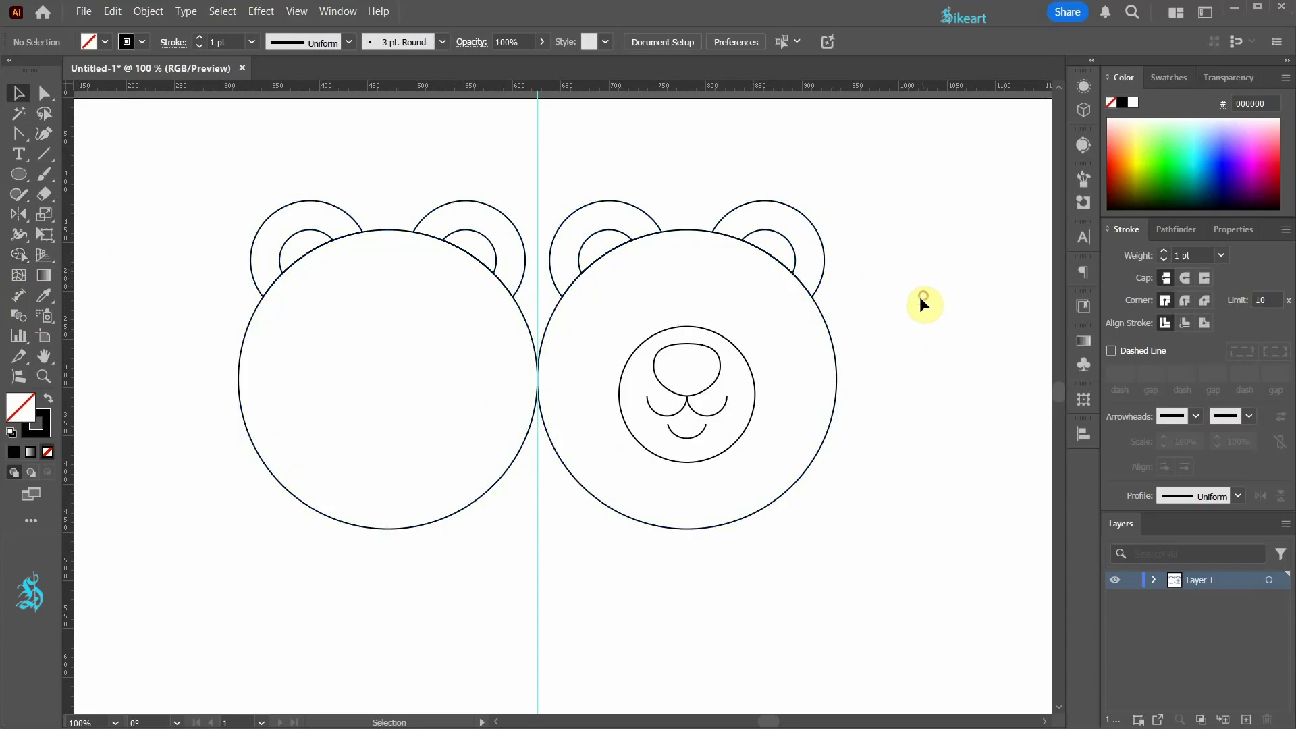
Copy the right head's right inner-ear shape, rotate it arch-up and place it on the face above and right of the muzzle.
left_click_drag(784, 234, 942, 334)
left_click_drag(963, 382, 791, 316)
scroll(791, 316, "up", 2)
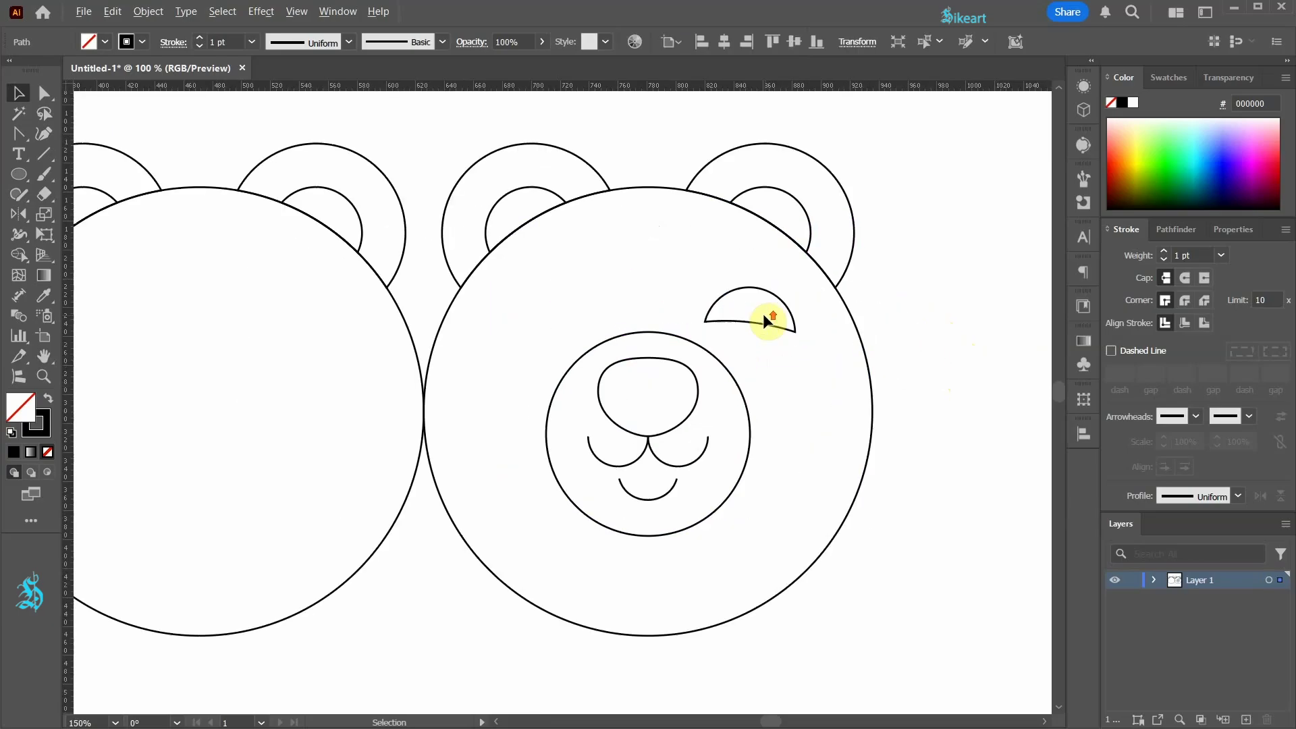
left_click(837, 334)
Cut the copied eye shape at its two corner anchors with Scissors and delete its lower curve.
key("c")
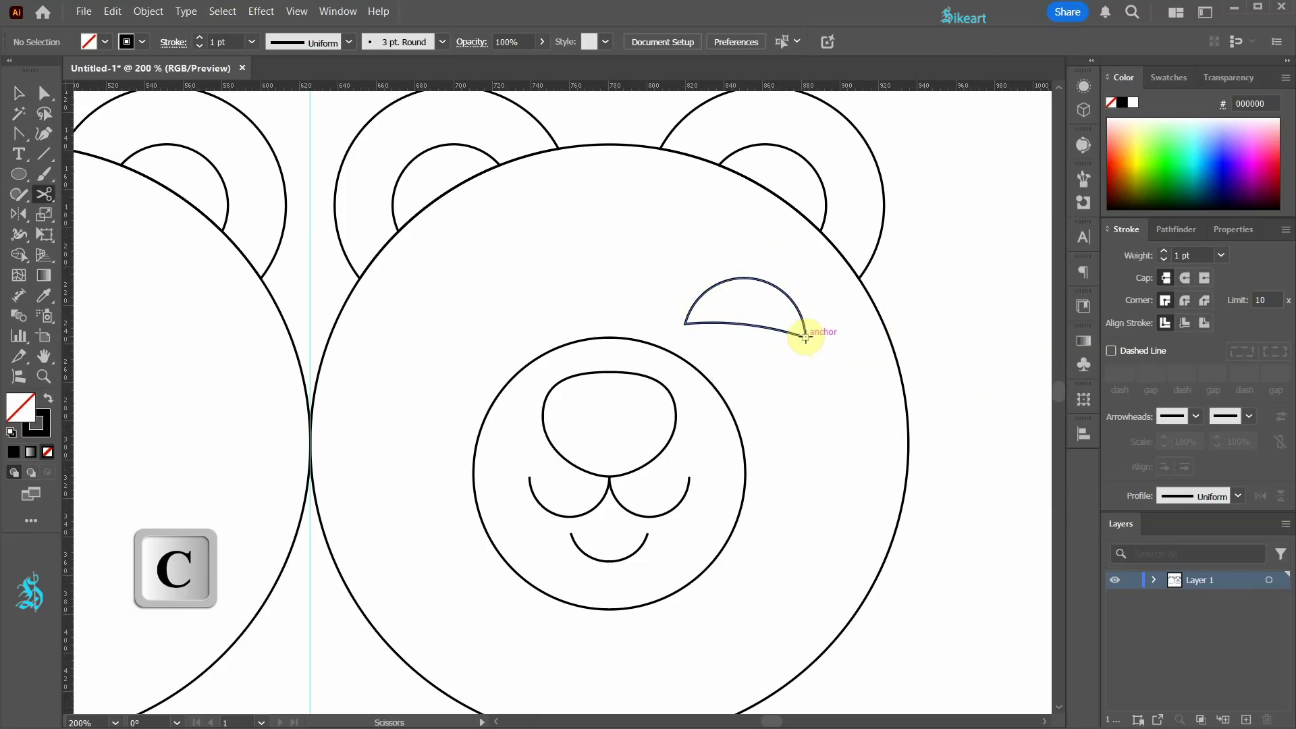
left_click(805, 336)
left_click(686, 325)
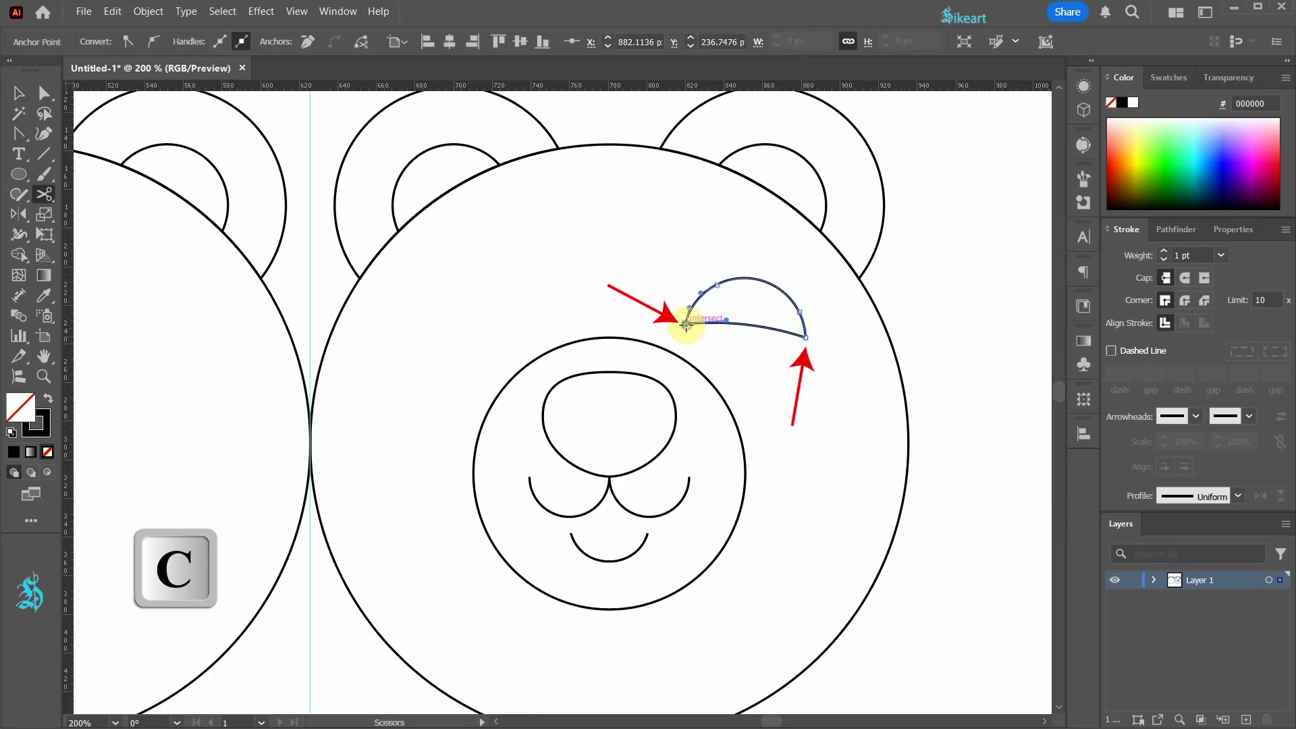
key("v")
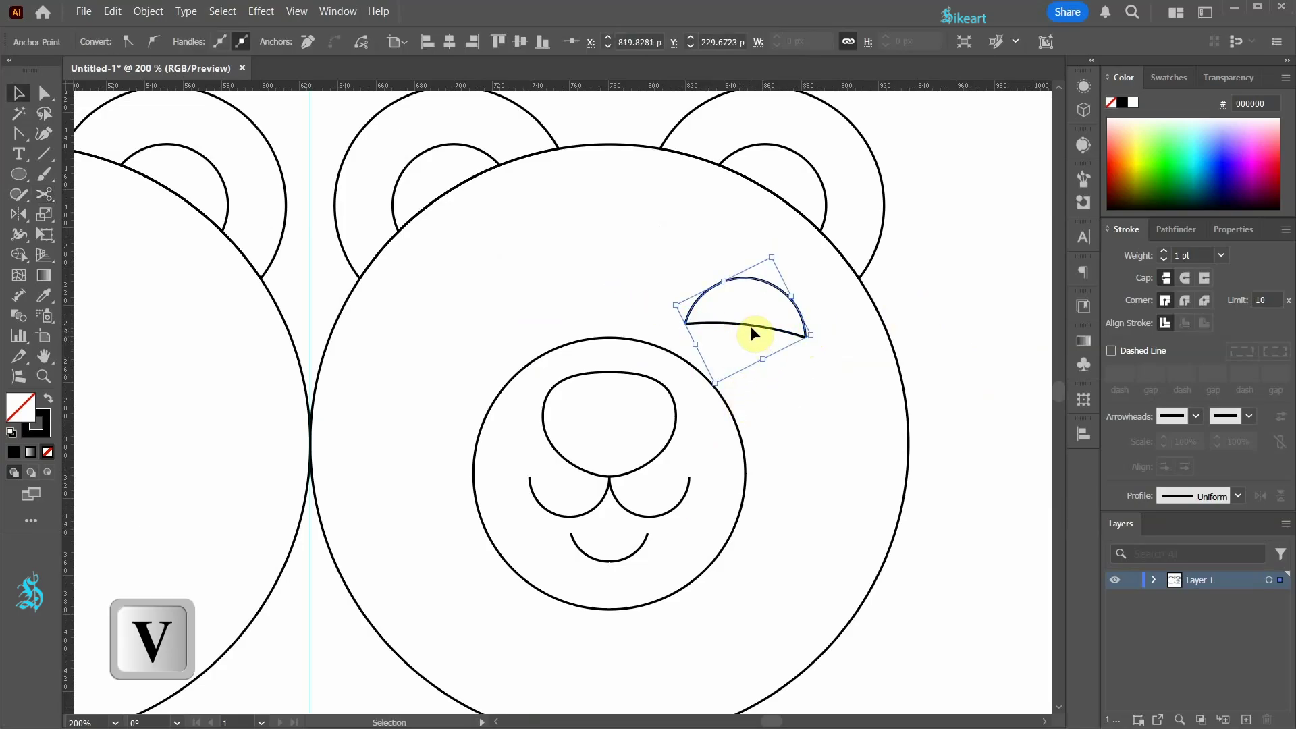
left_click(750, 324)
key("Delete")
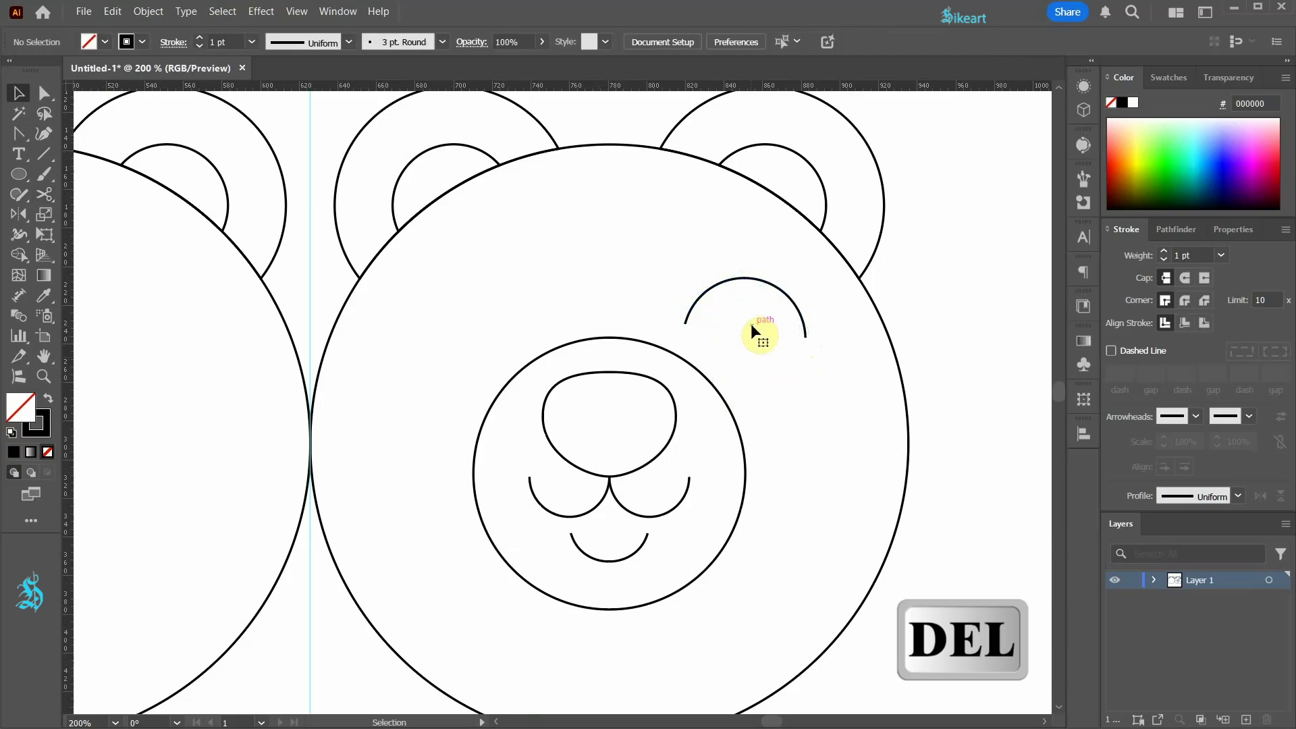
Trim both ends of the eye arc with the Eraser and rotate the arc slightly counter-clockwise.
scroll(749, 326, "down", 1)
scroll(742, 317, "up", 3)
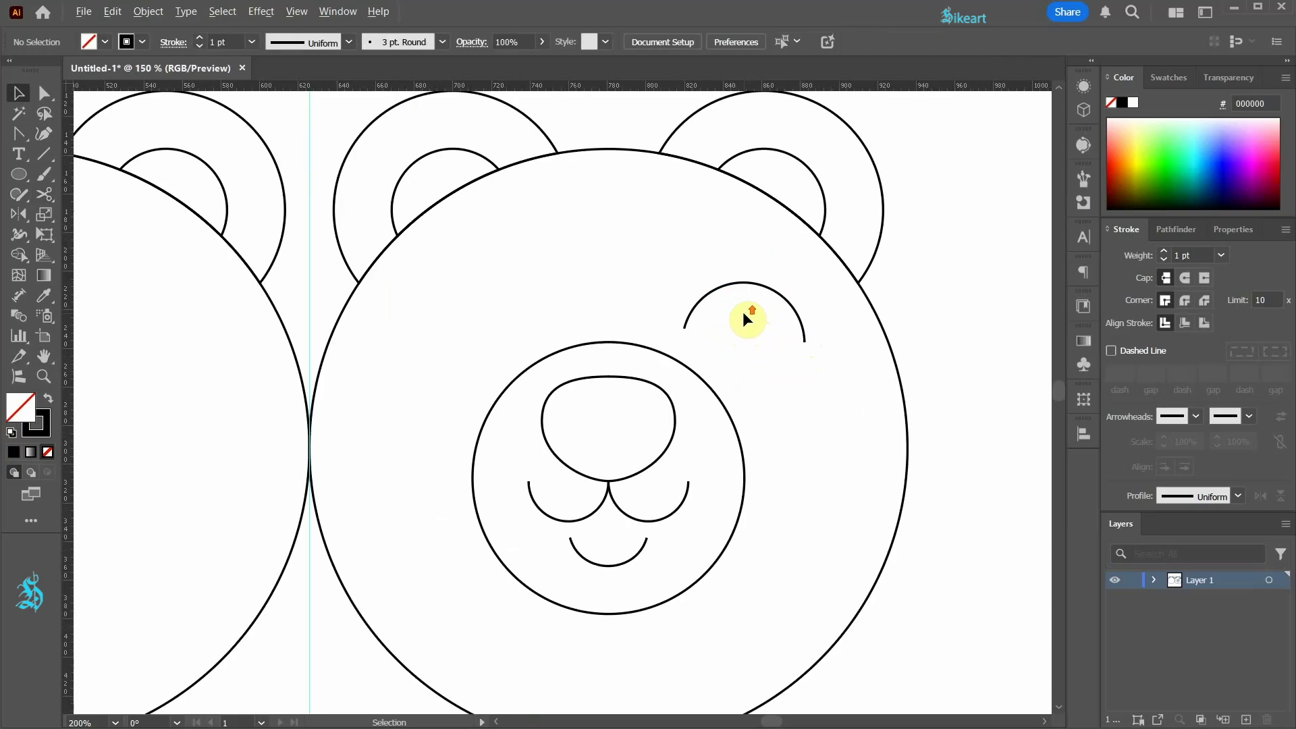
left_click(709, 277)
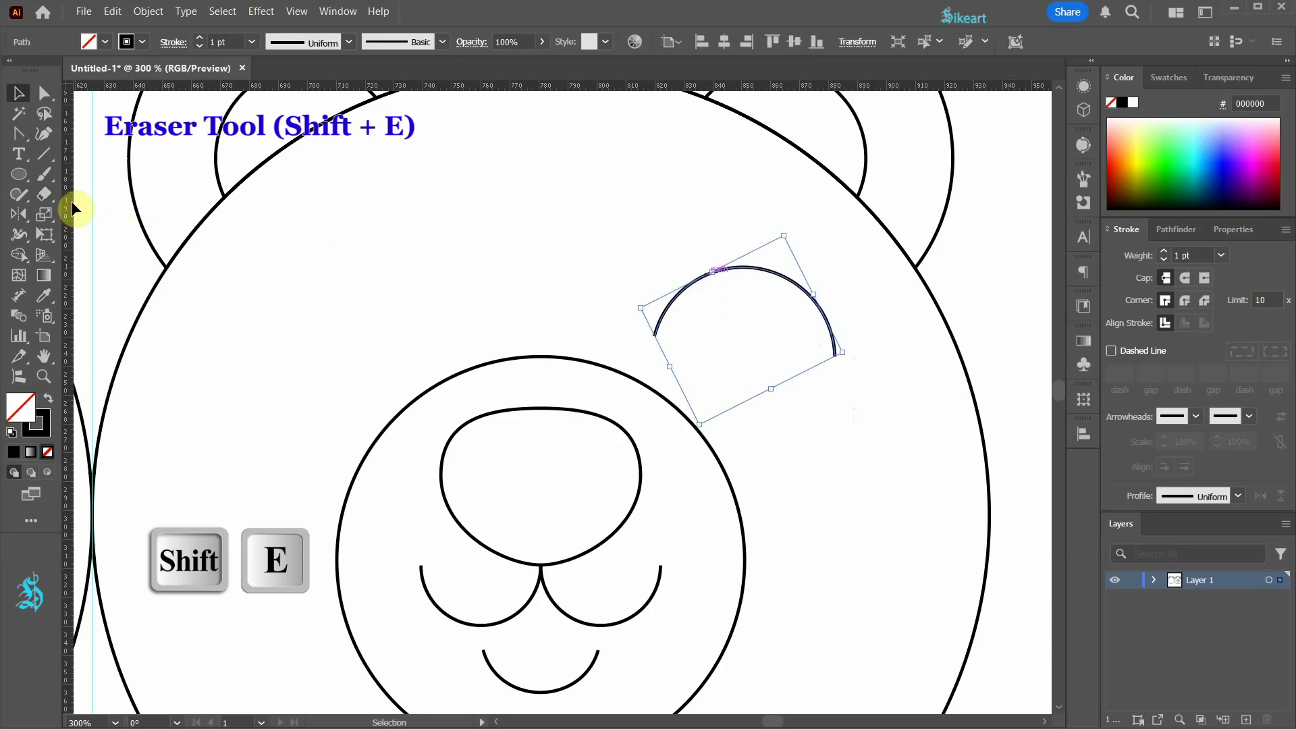
left_click(44, 195)
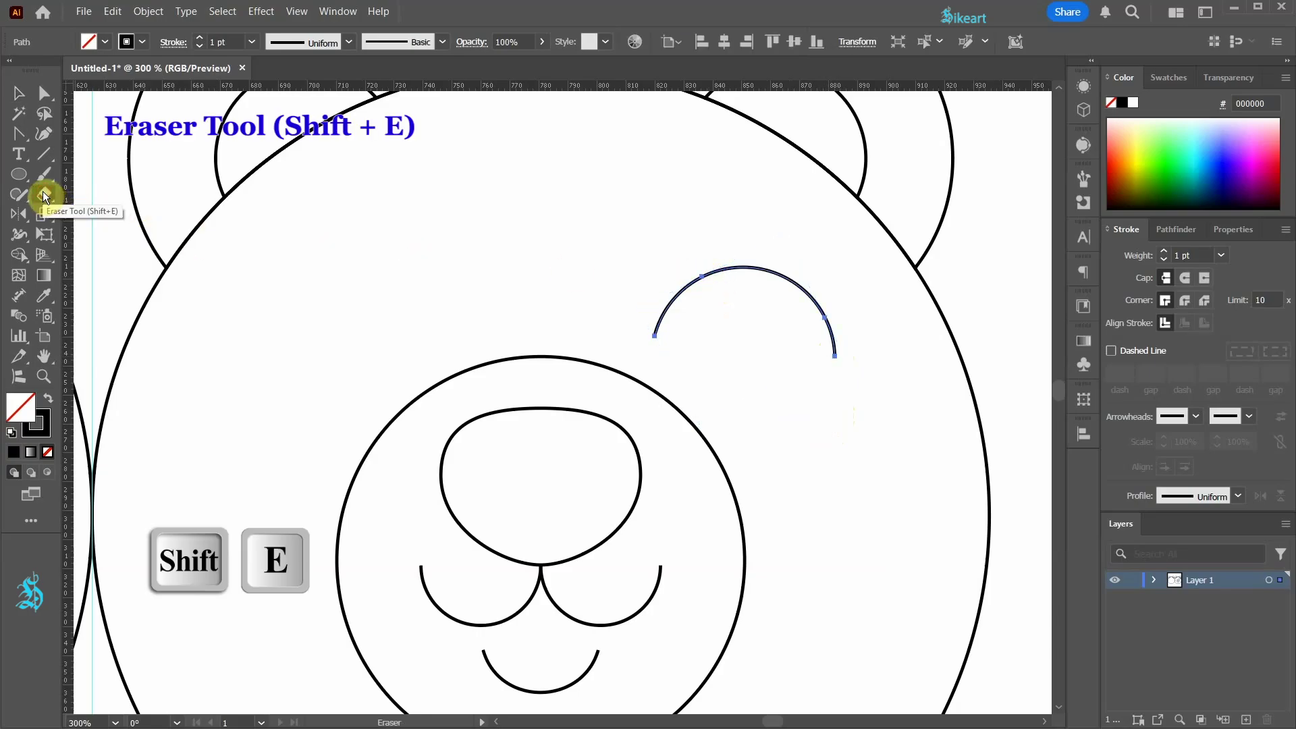
left_click(655, 334)
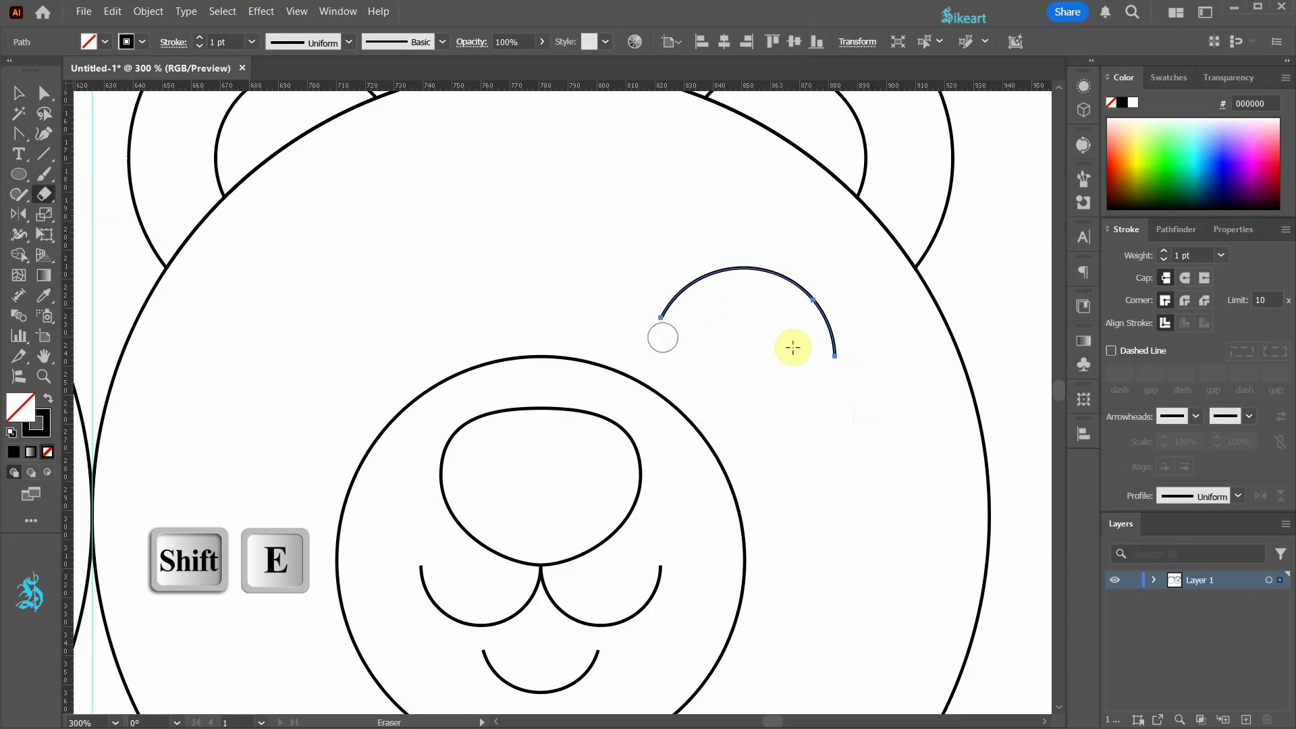
left_click(834, 354)
key("v")
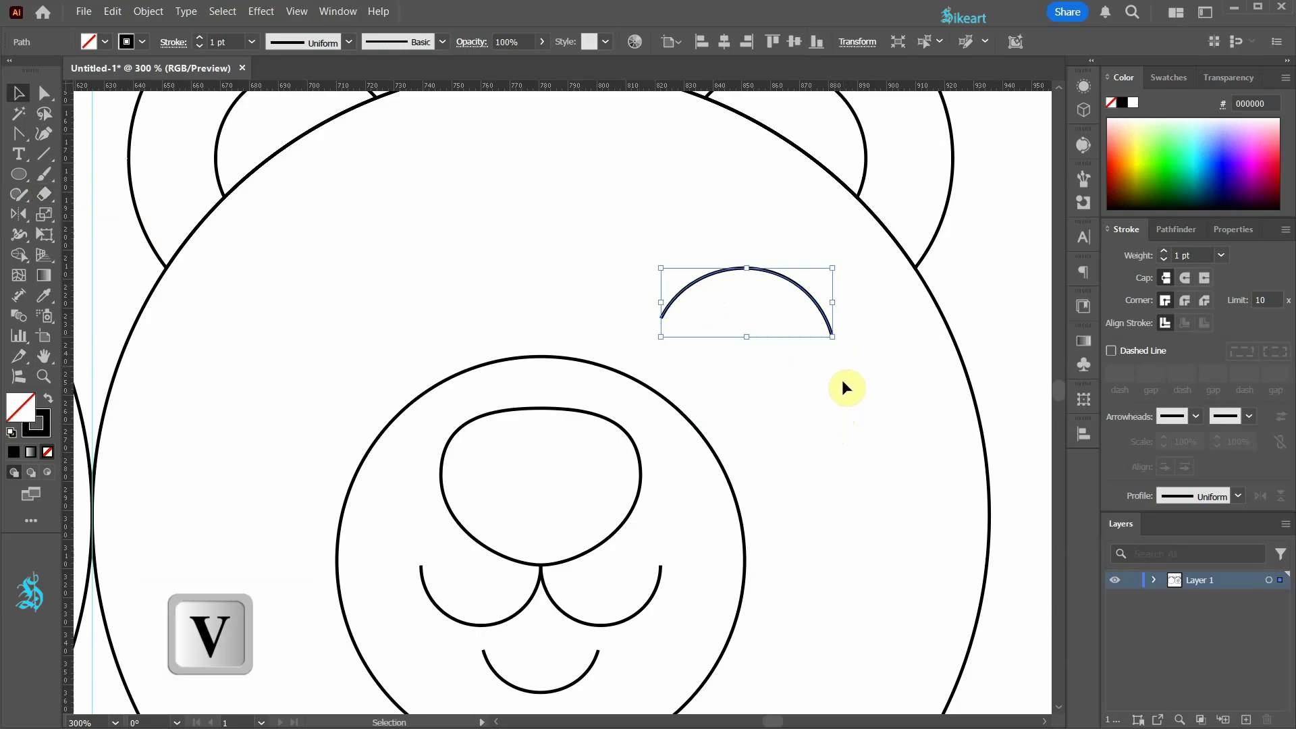
left_click_drag(833, 342, 837, 324)
scroll(756, 371, "down", 1)
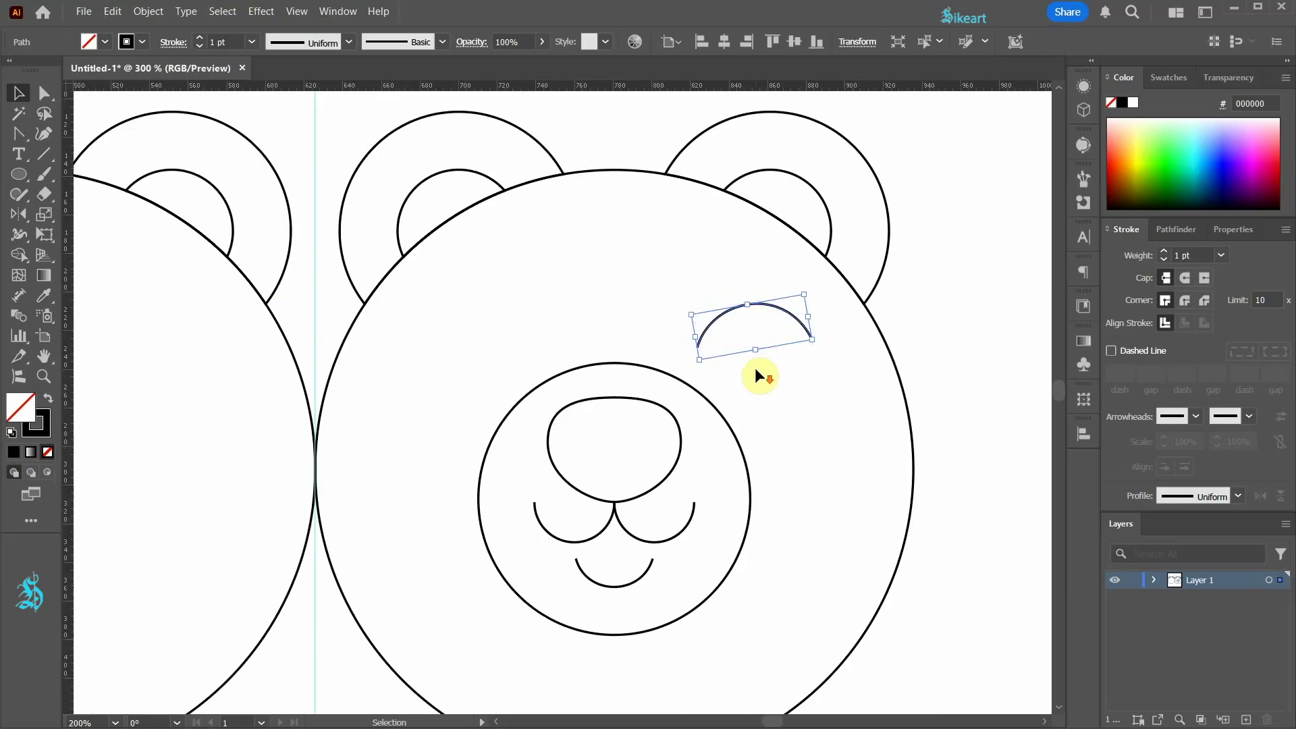
Draw three short parallel eyelashes with the Pen tool, slanting up and outward from the outer end of the right head's eye arc.
left_click(919, 320)
key("p")
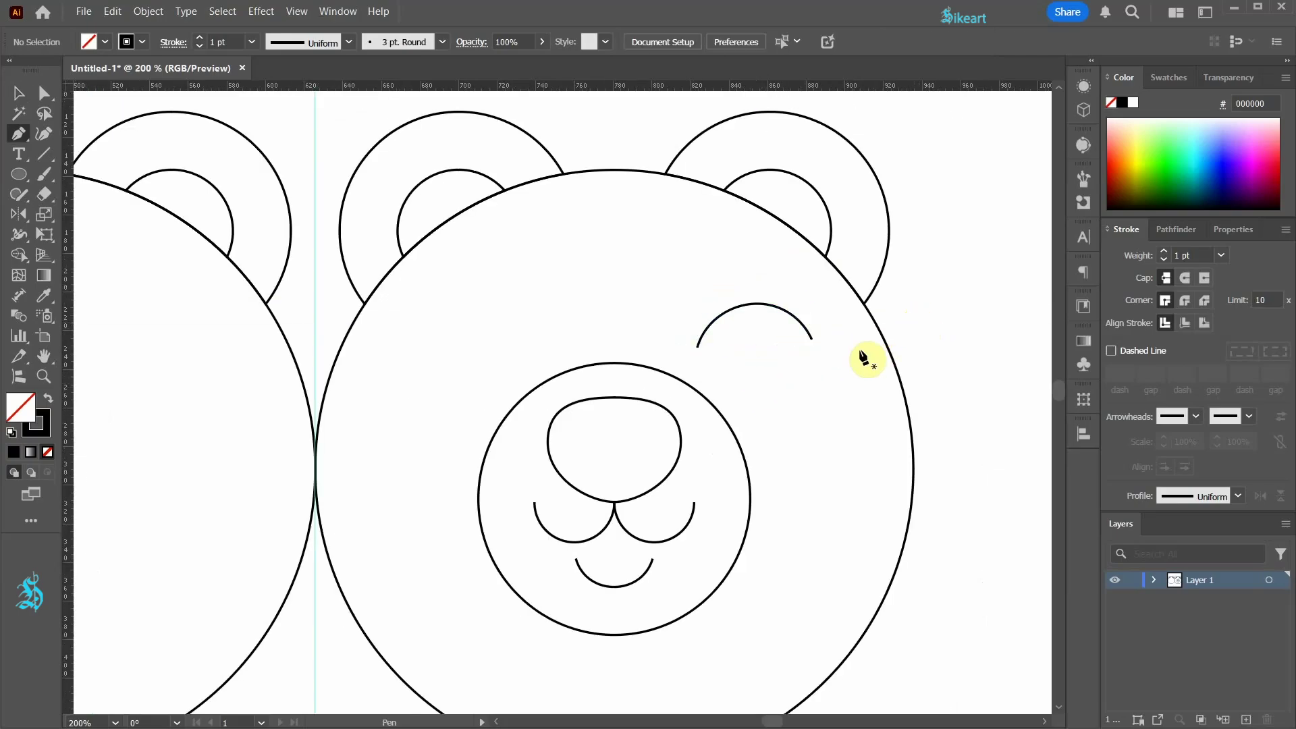
left_click(812, 341)
left_click(861, 310)
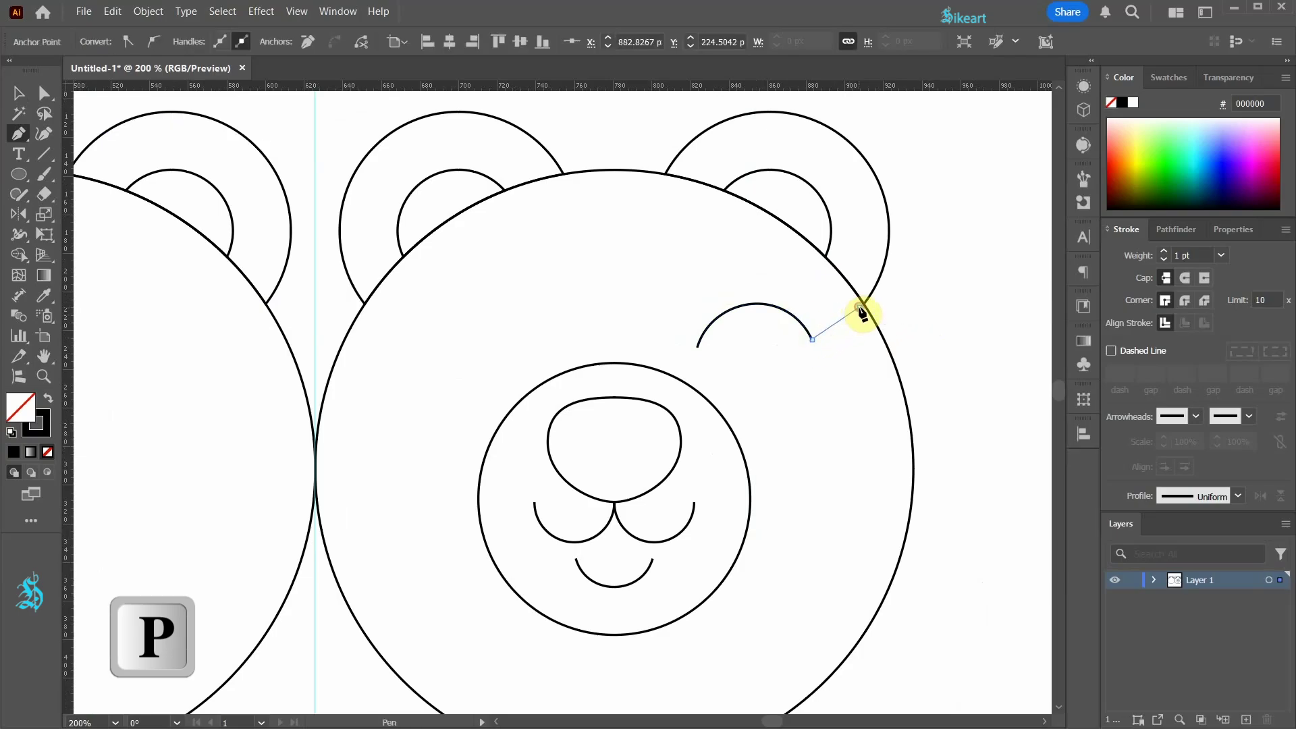
key("Escape")
left_click(839, 301)
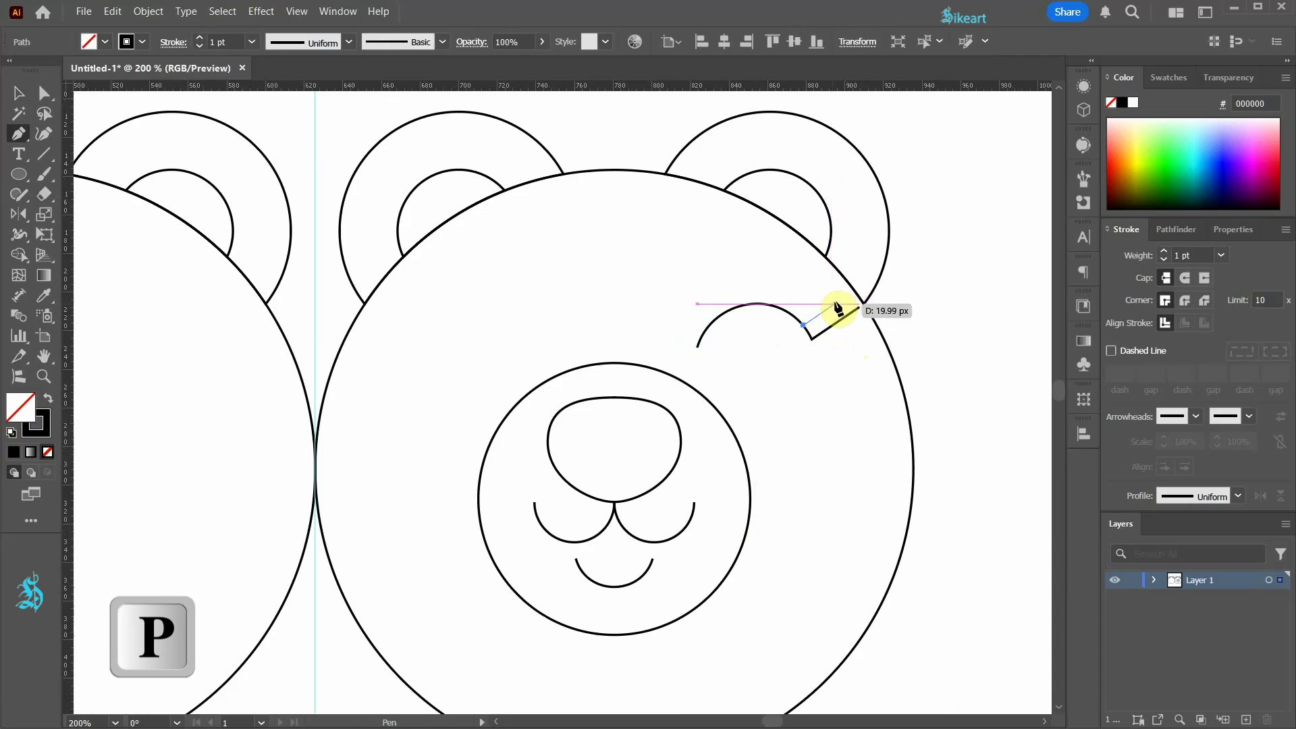
left_click(807, 327)
left_click(818, 295)
left_click(795, 314)
key("Escape")
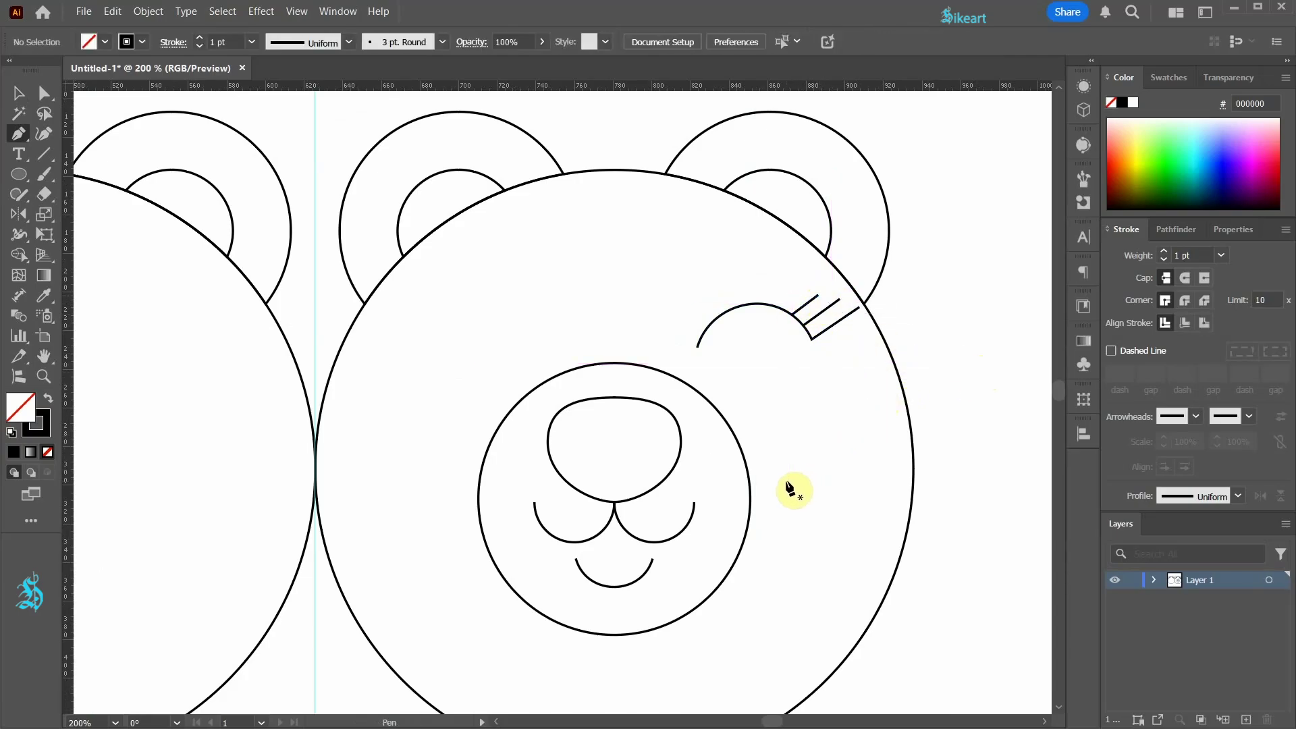
Select the eye arc with its three lashes, rotate them slightly clockwise and group them.
key("v")
left_click(795, 318)
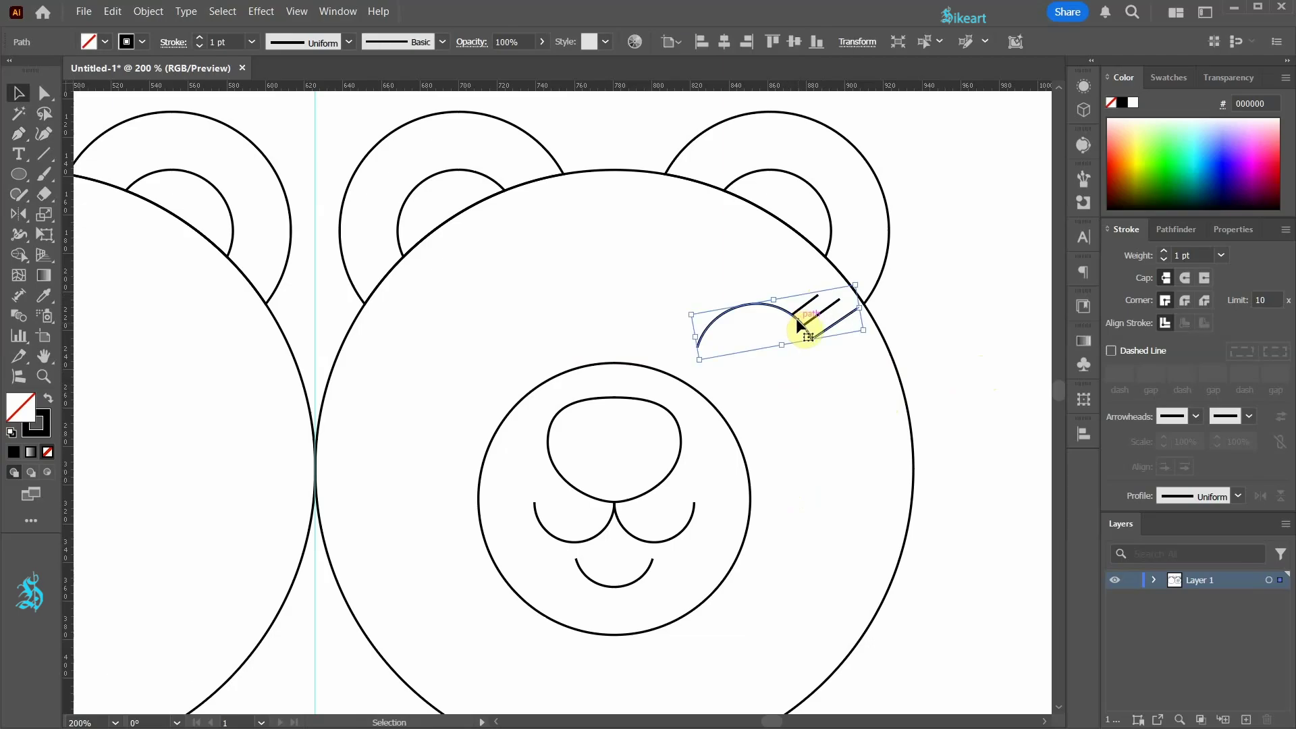
left_click(819, 312, "shift")
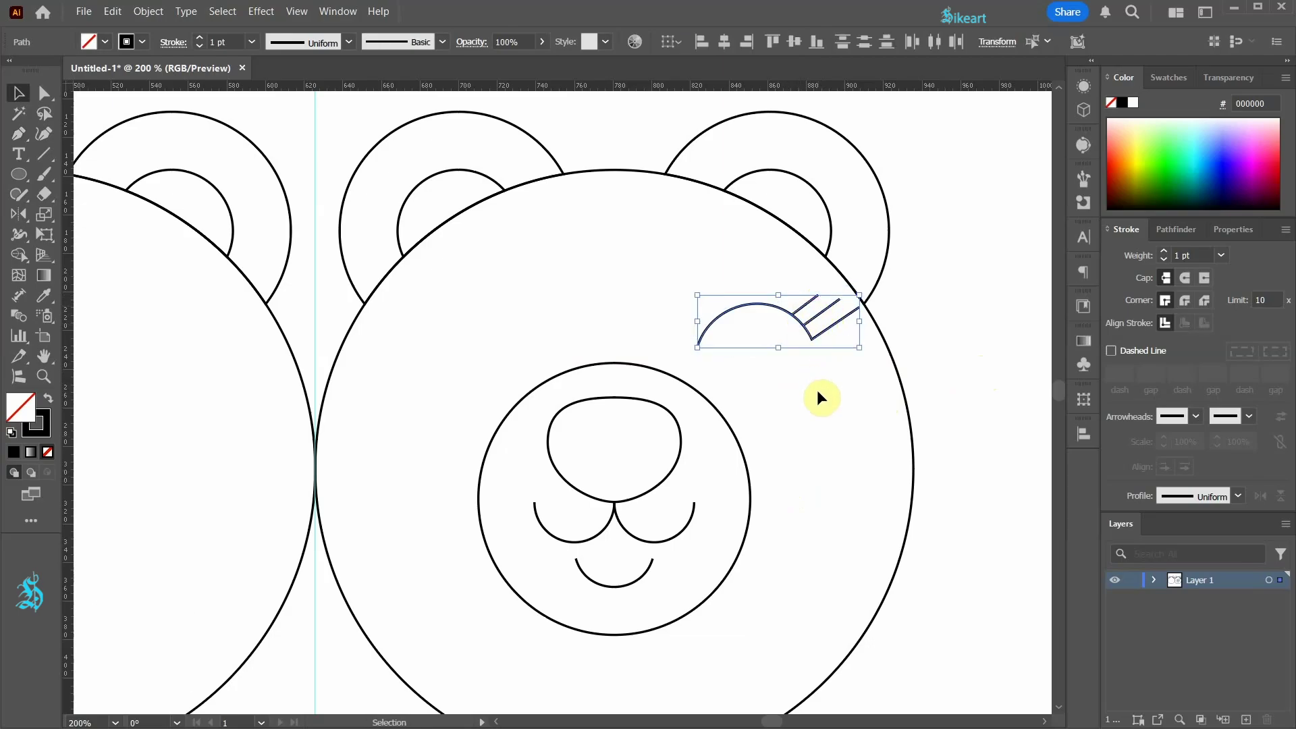
left_click_drag(866, 350, 864, 357)
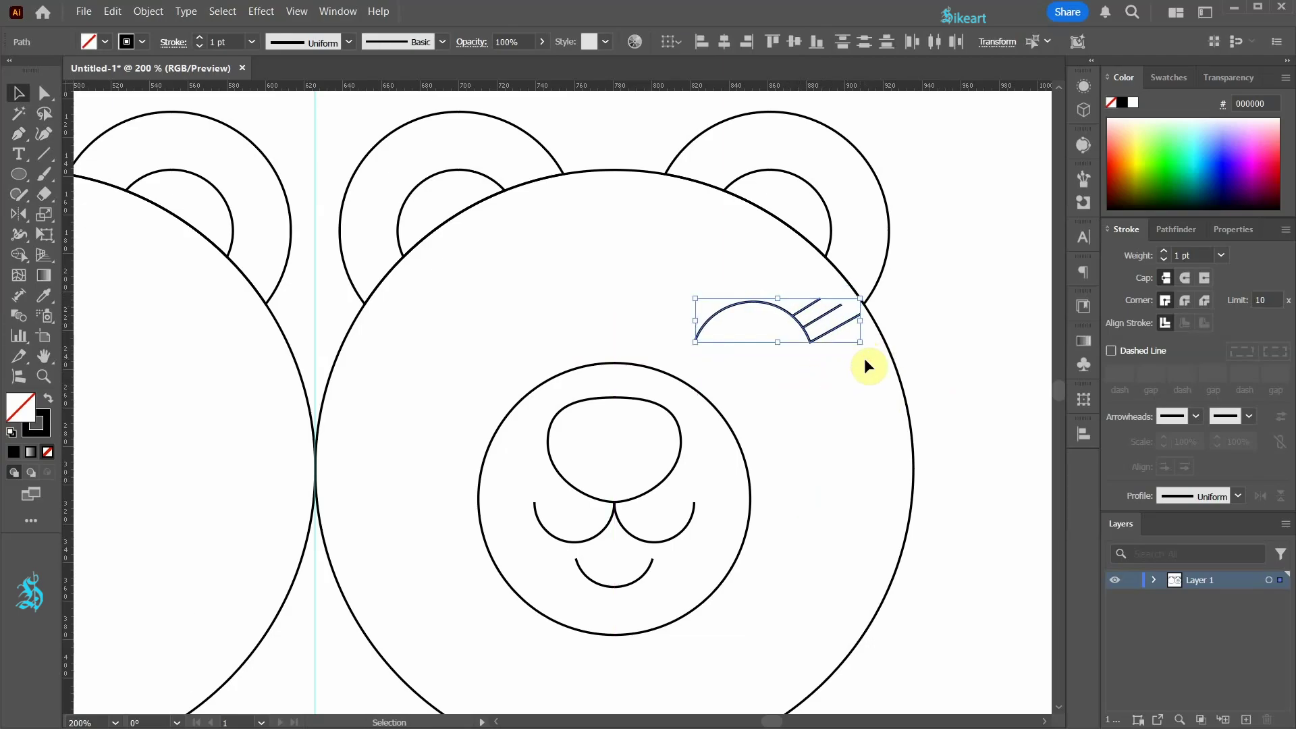
key("ctrl+g")
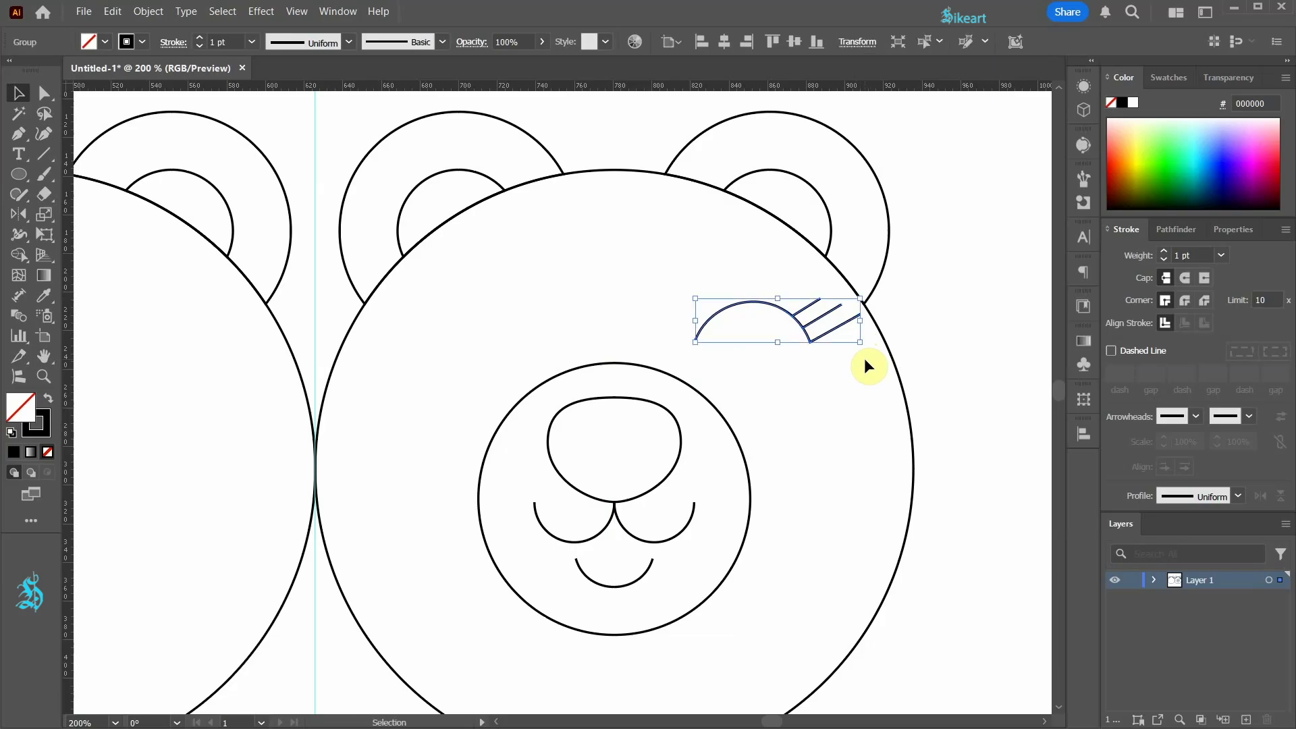
Reflect a copy of the lashed eye to the other side of the right face, across a vertical axis through the nose's bottom point.
key("o")
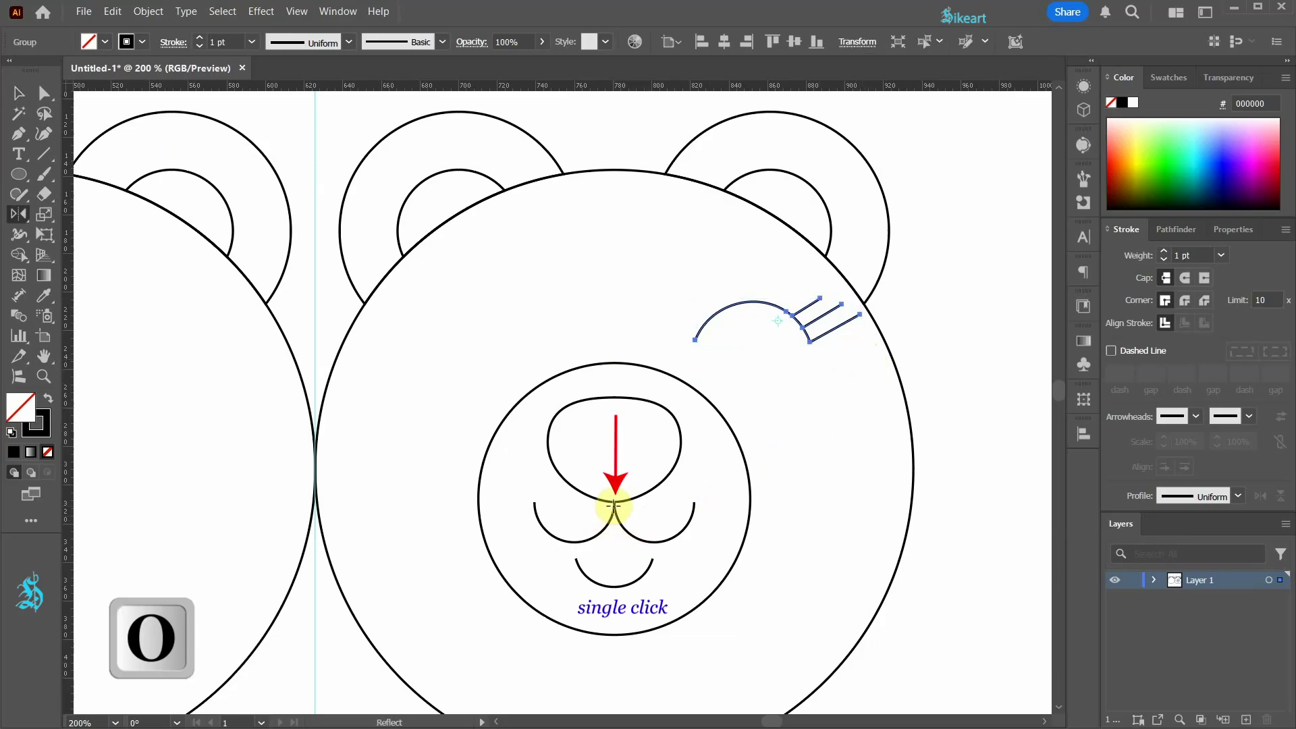
left_click(613, 501)
left_click_drag(795, 314, 582, 327)
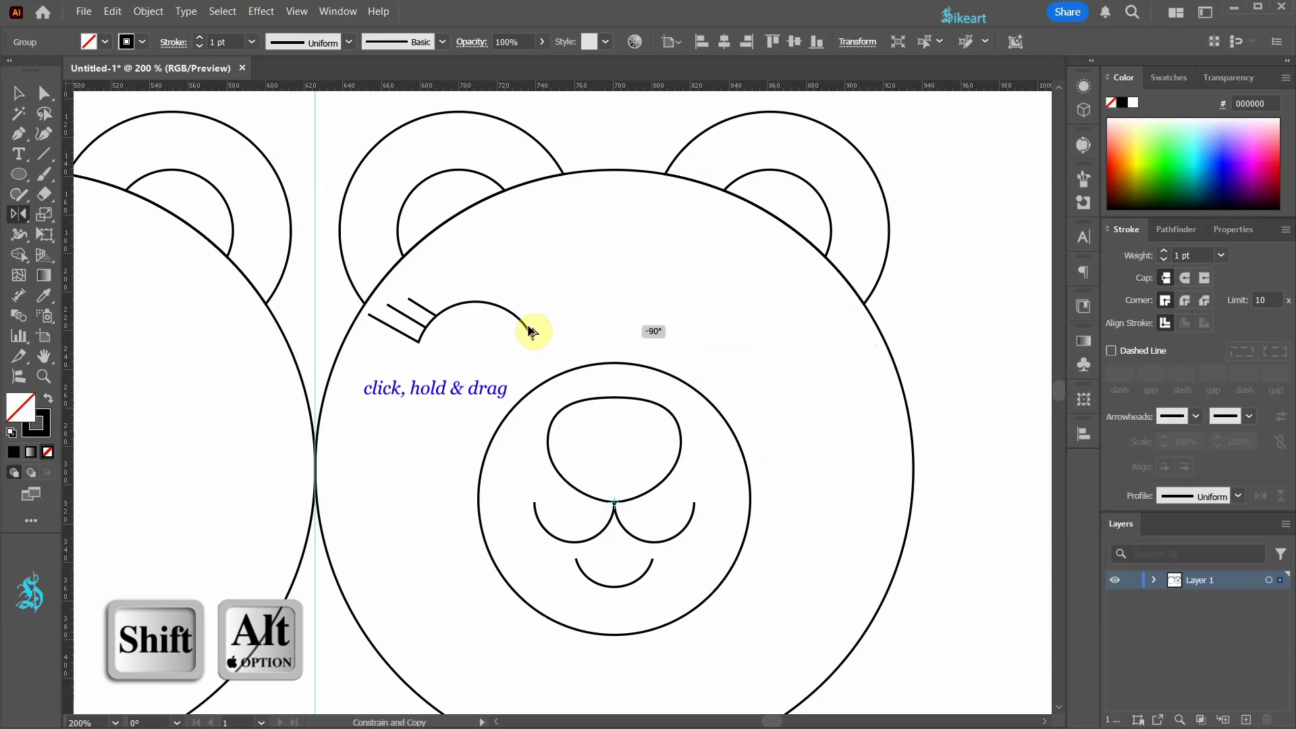
left_click_drag(532, 330, 528, 328)
scroll(748, 507, "down", 2)
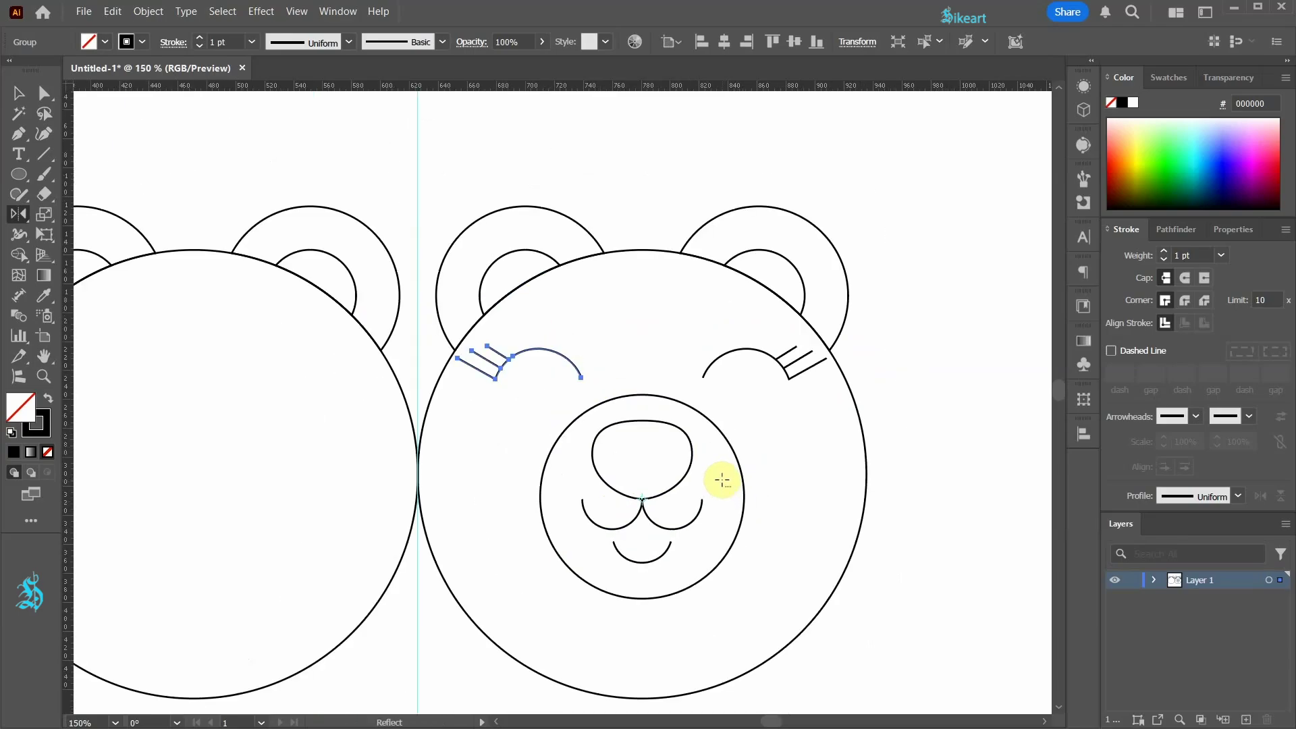
key("v")
left_click(684, 322)
key("v")
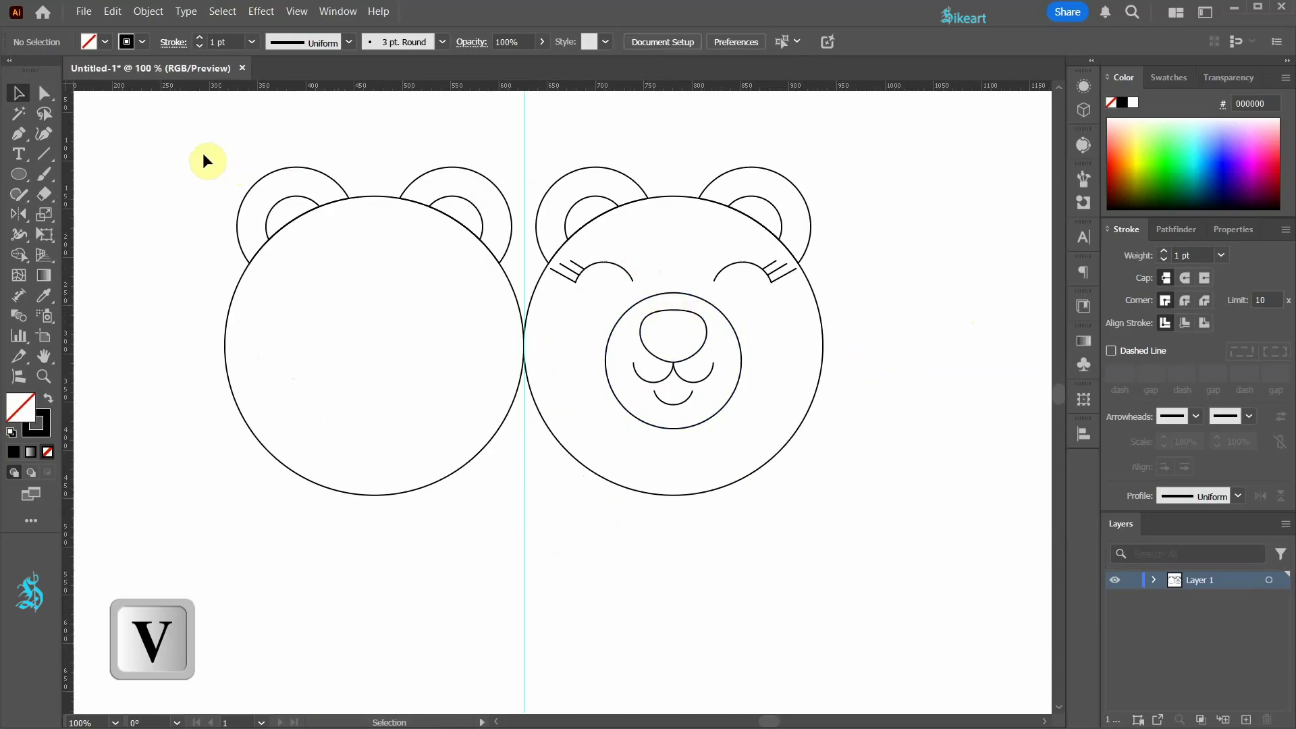
Select both heads with all their outer and inner ears and lock them.
left_click_drag(339, 172, 872, 218)
key("ctrl+2")
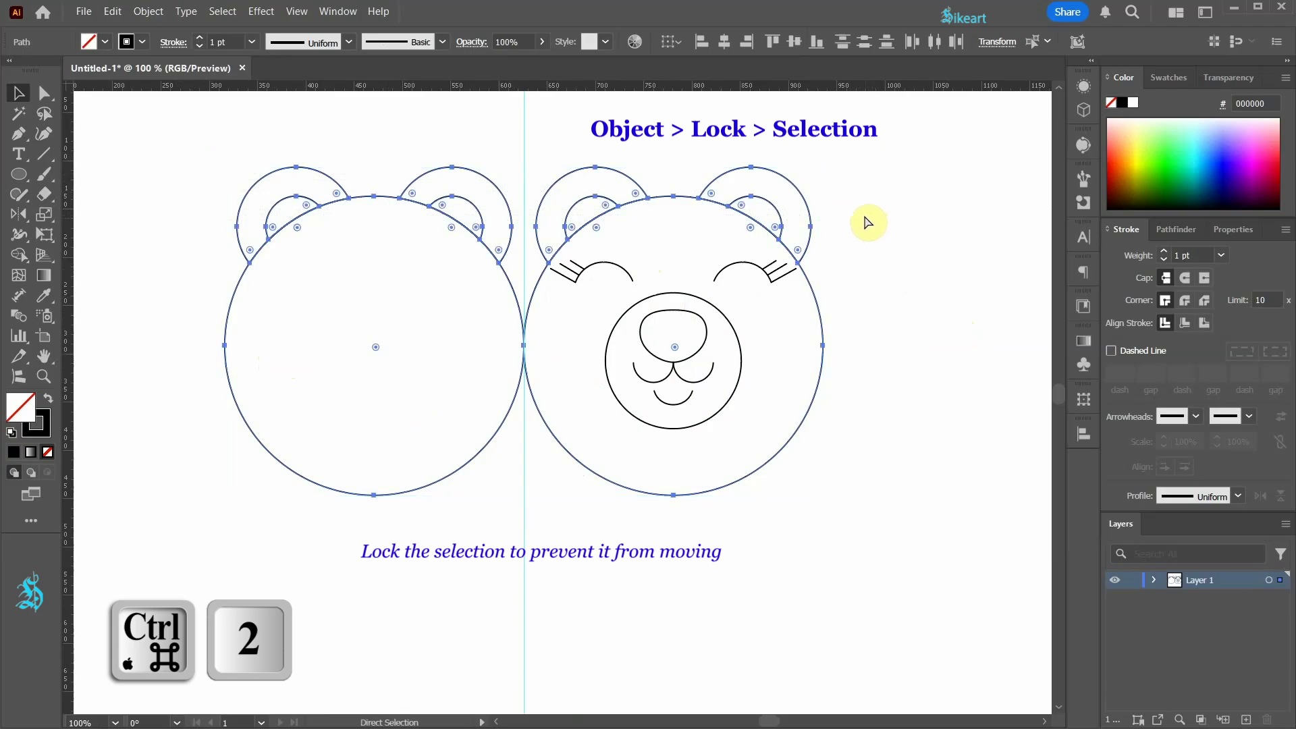
key("ctrl+2")
Select the right head's eyes, muzzle, nose and mouth and nudge them slightly downward together.
left_click_drag(533, 234, 833, 459)
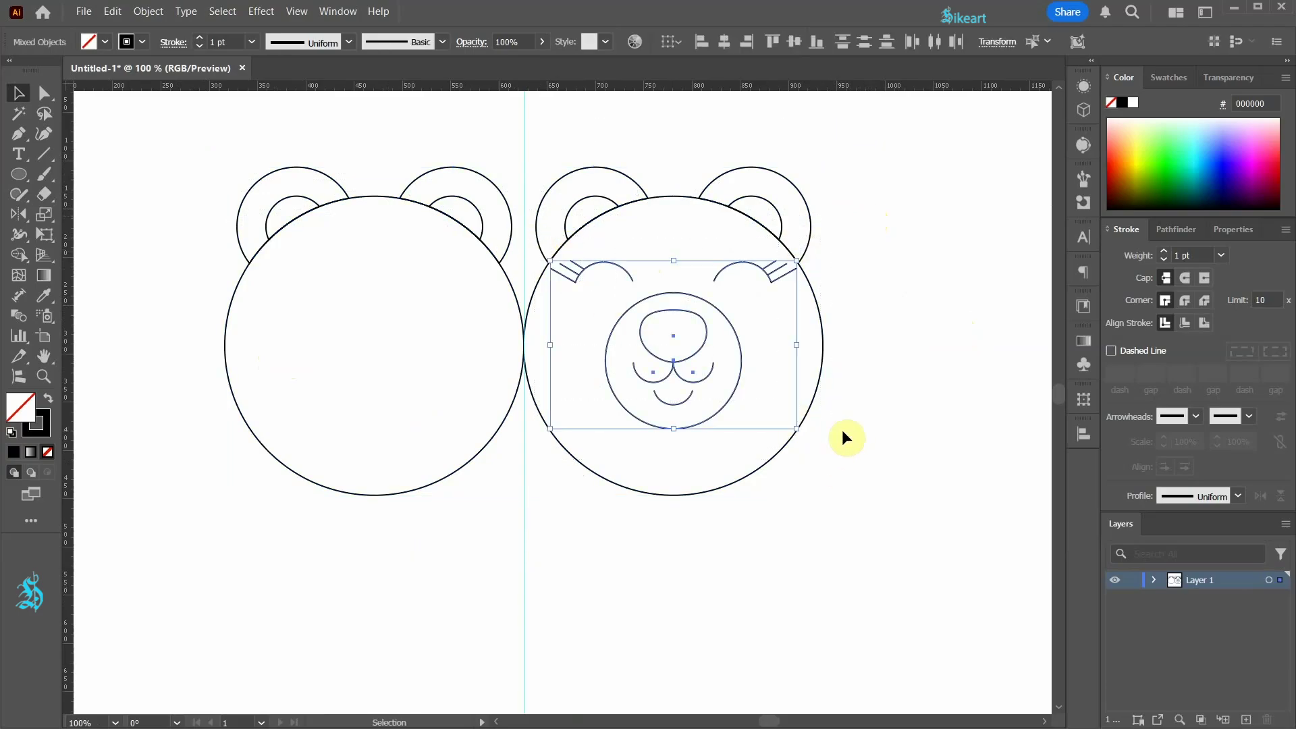
key("Down")
key("Down")
key("Down")
key("Down")
key("Down")
key("Down")
key("Down")
key("Down")
key("Down")
key("Down")
key("Down")
key("Down")
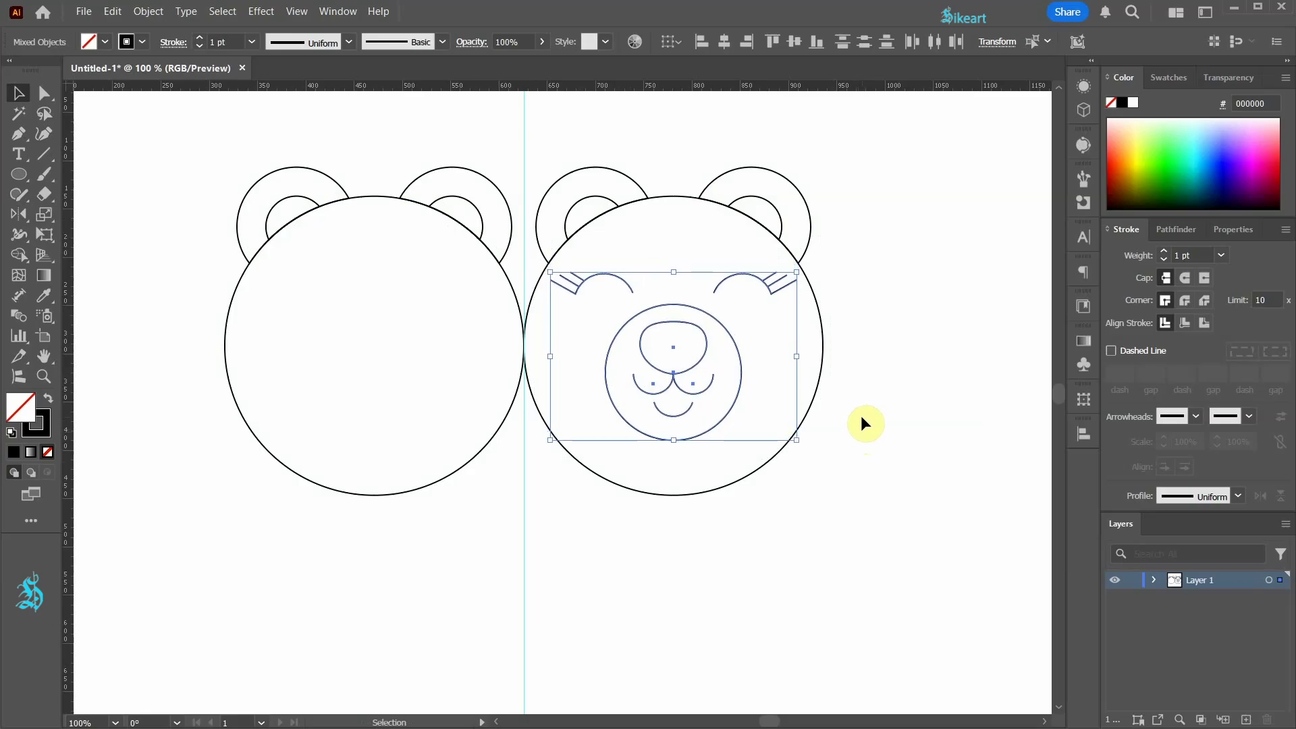
key("Down")
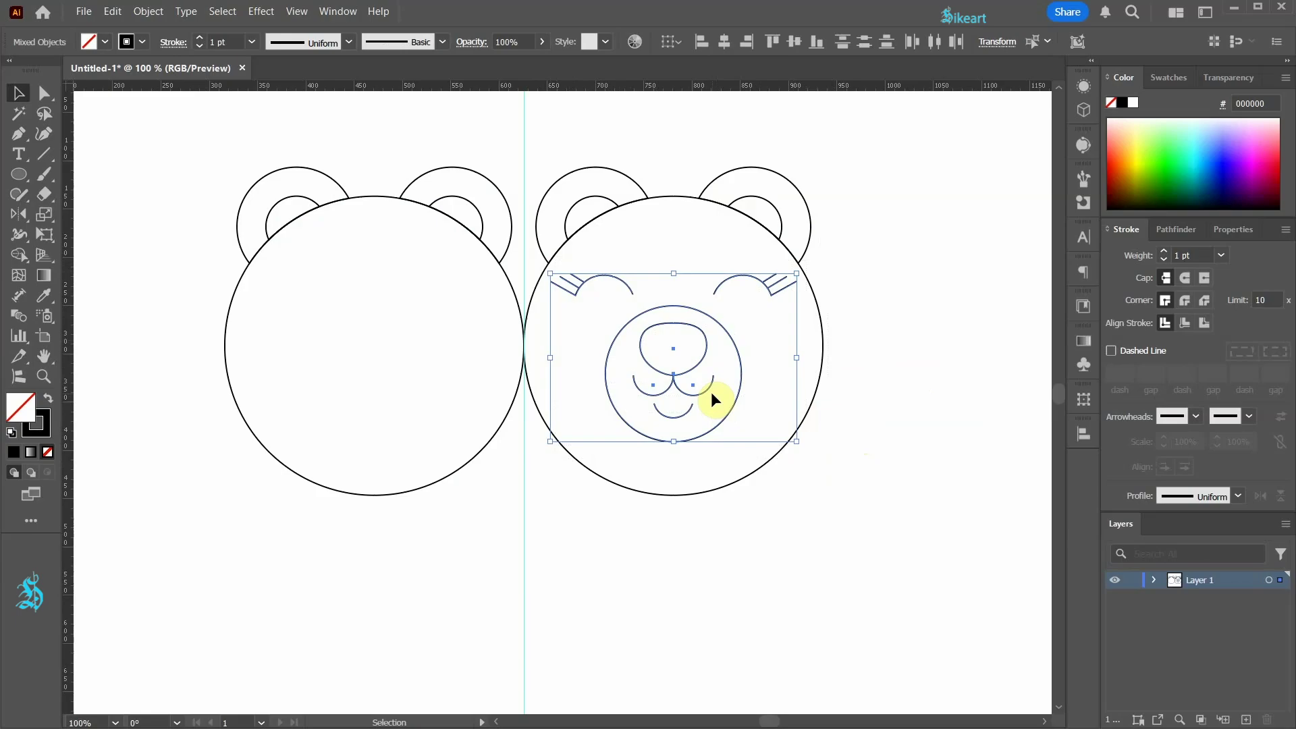
Reflect a copy of the selected facial features onto the left head across the vertical guide between the heads.
key("o")
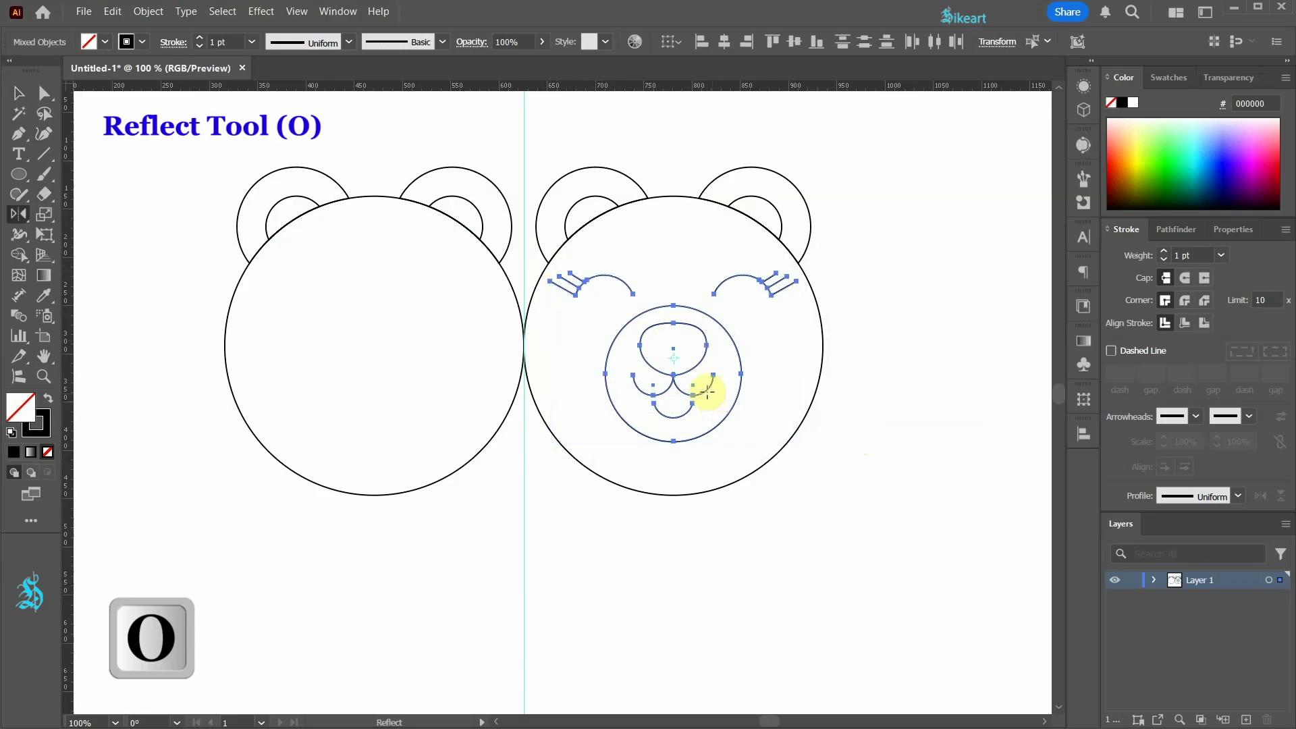
left_click(524, 302)
left_click_drag(660, 335, 399, 344)
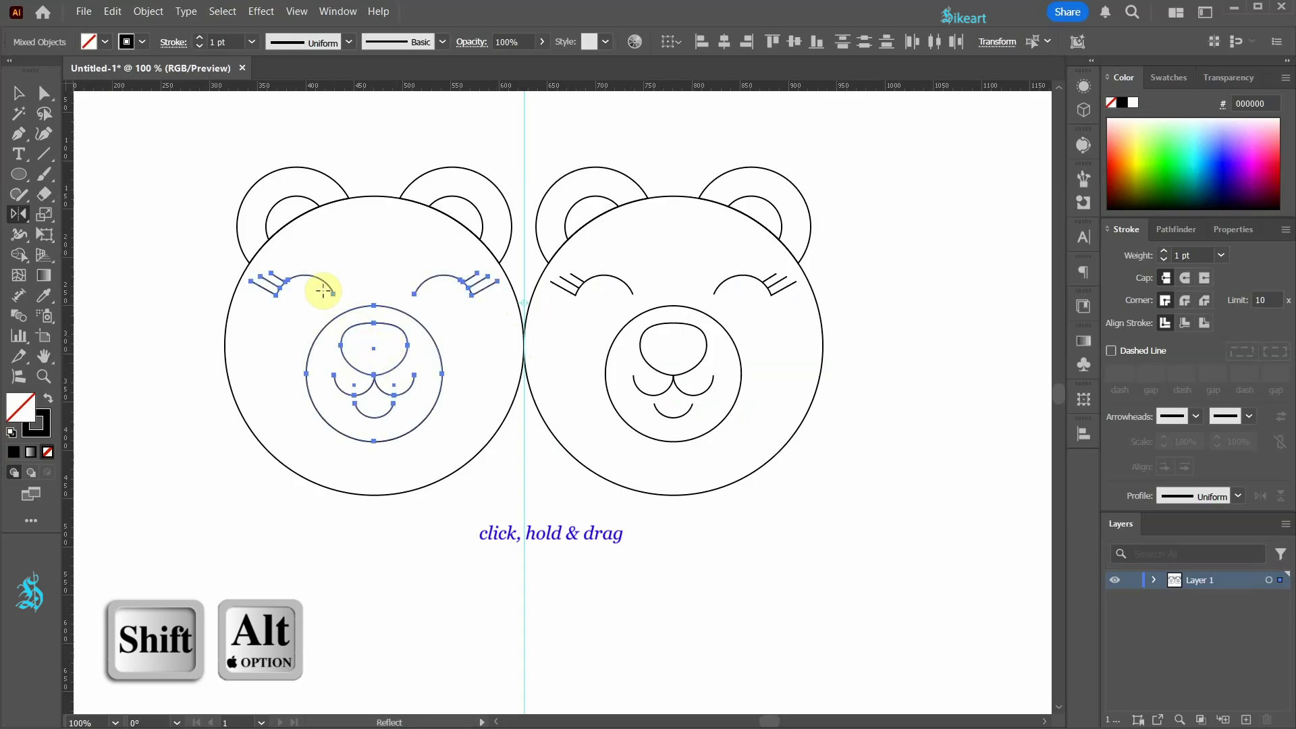
key("v")
key("ctrl+shift+a")
Draw a small upright ellipse below the left head's left closed eye with the Ellipse tool.
scroll(428, 336, "up", 2)
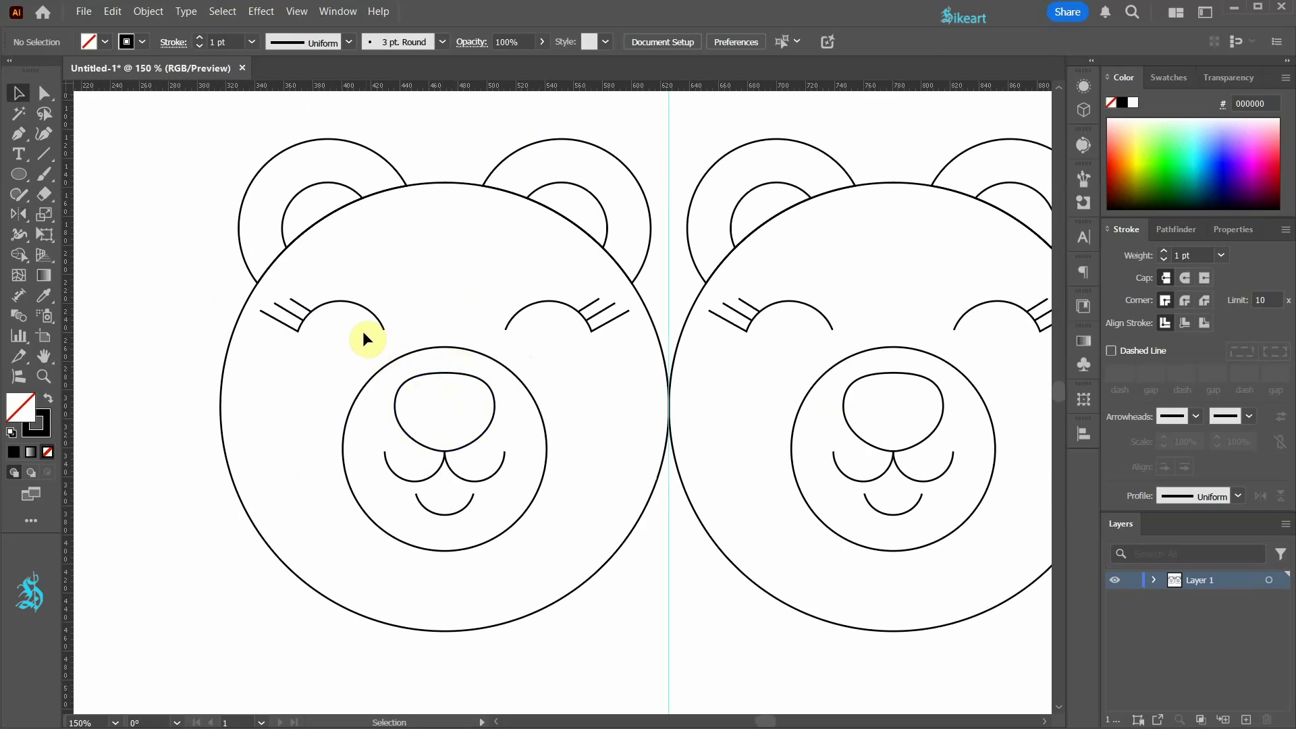
key("l")
left_click_drag(337, 332, 293, 391)
key("v")
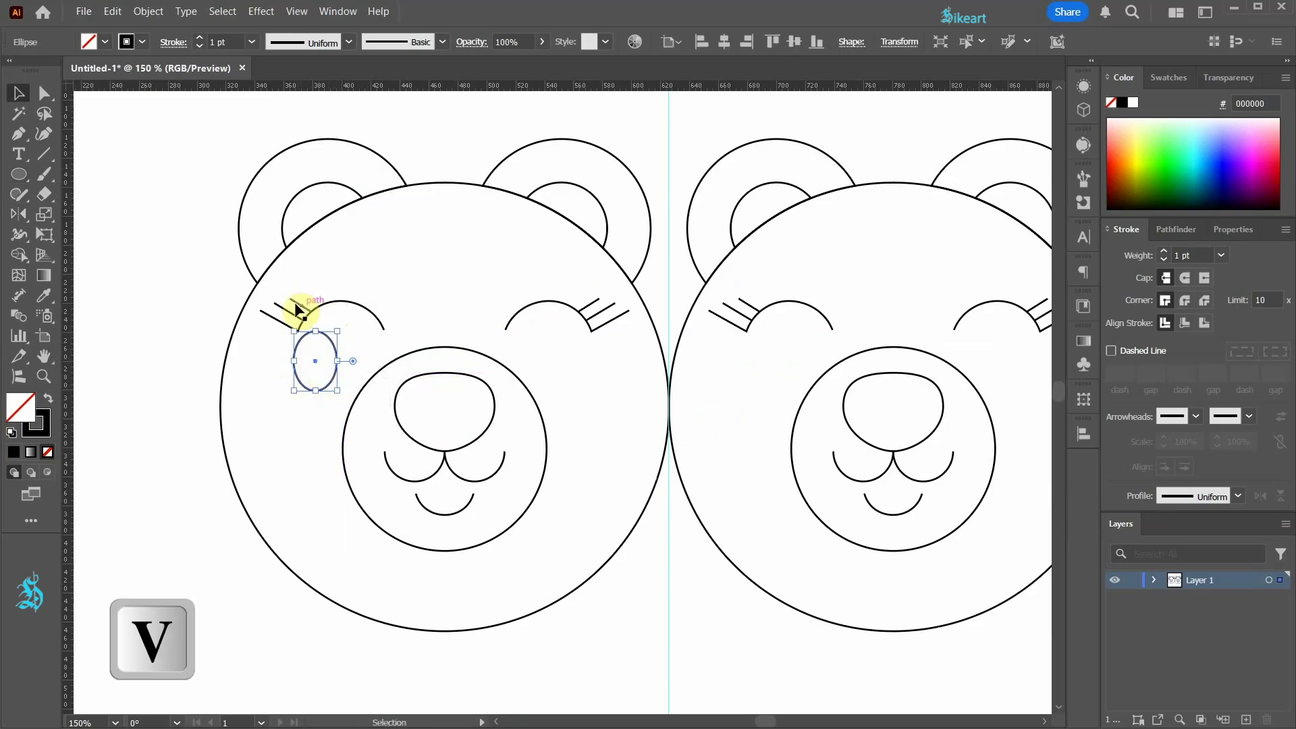
Delete both closed-eye groups with their lashes from the left head.
left_click(350, 322)
key("Delete")
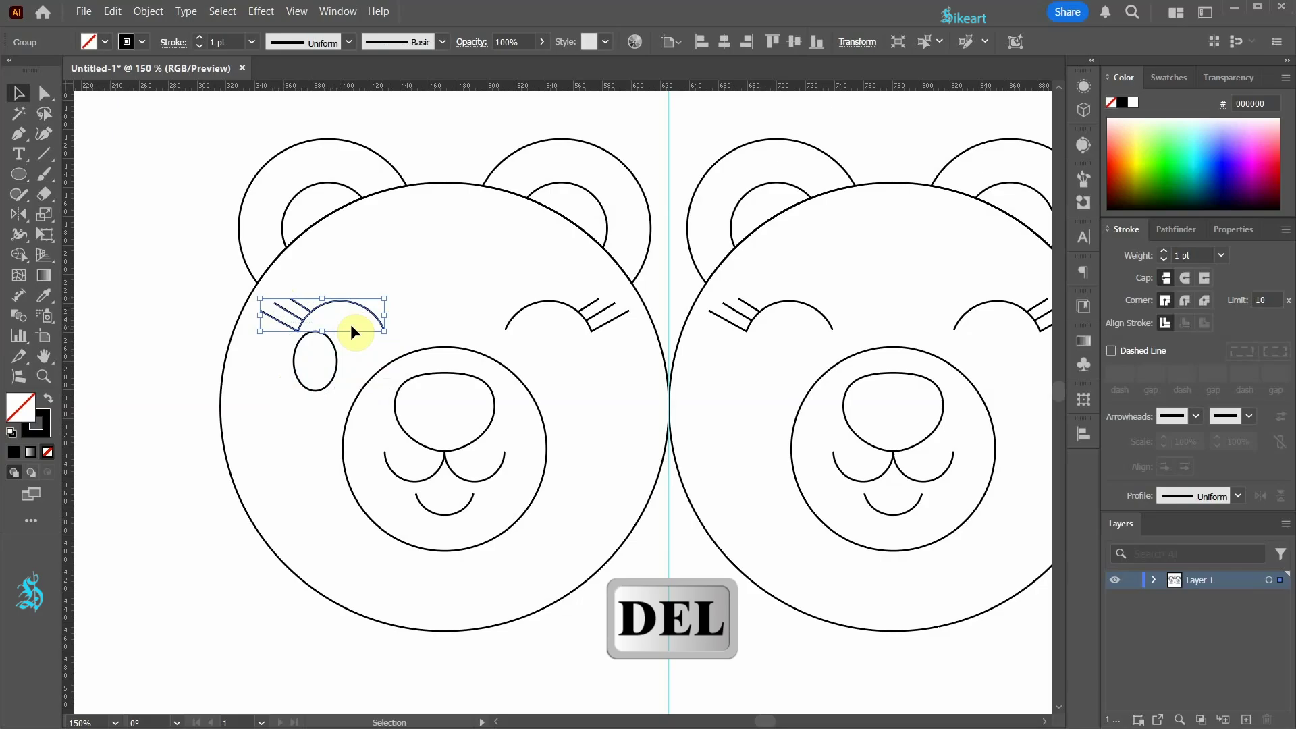
left_click(611, 320)
key("Delete")
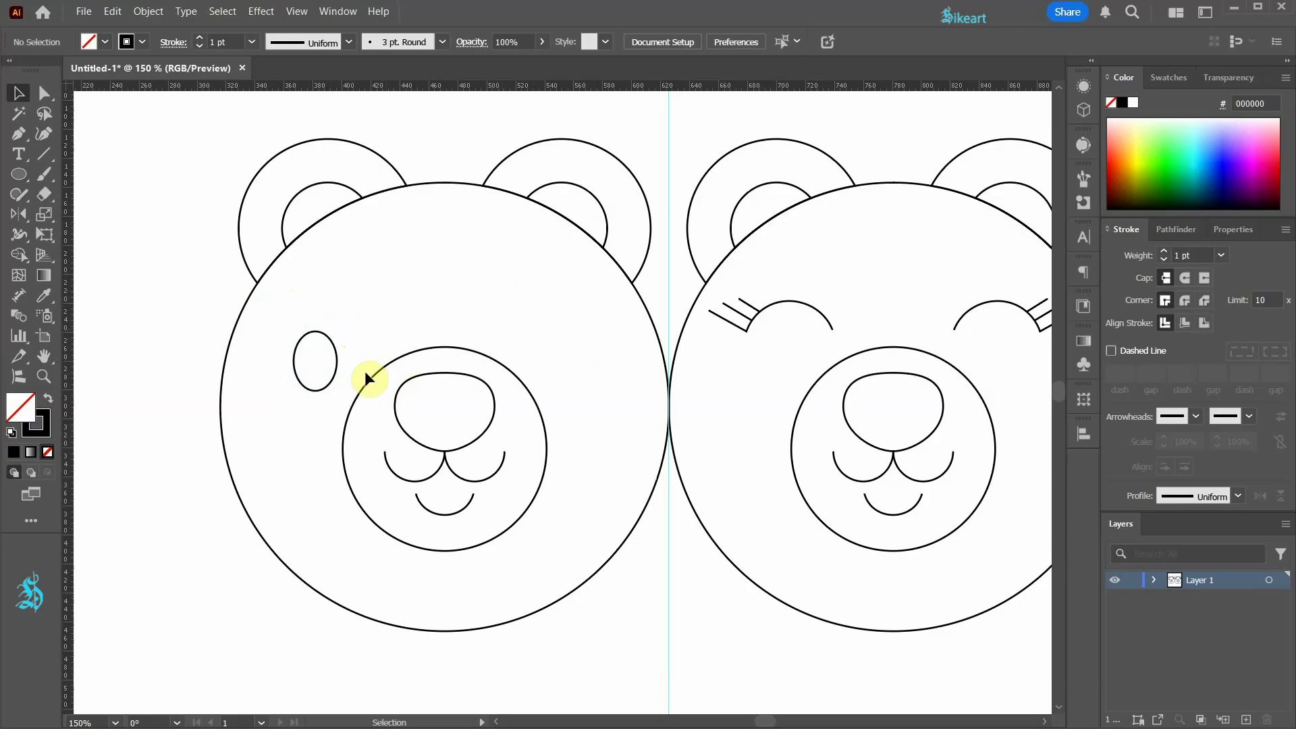
Tilt the eye ellipse clockwise, place it just above and left of the muzzle, and swap its fill and stroke for solid black.
mouse_move(335, 351)
left_mouse_down()
mouse_move(371, 336)
mouse_move(347, 336)
mouse_move(360, 333)
left_mouse_up()
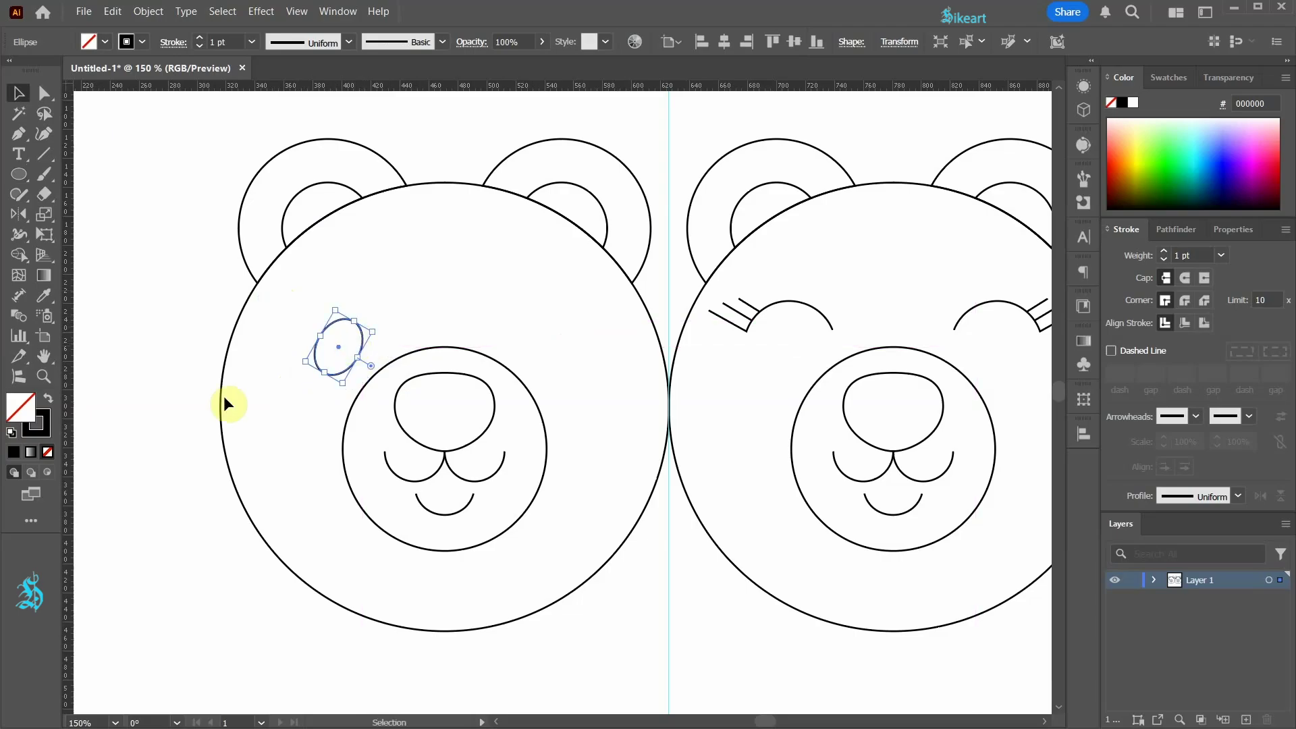
left_click(50, 402)
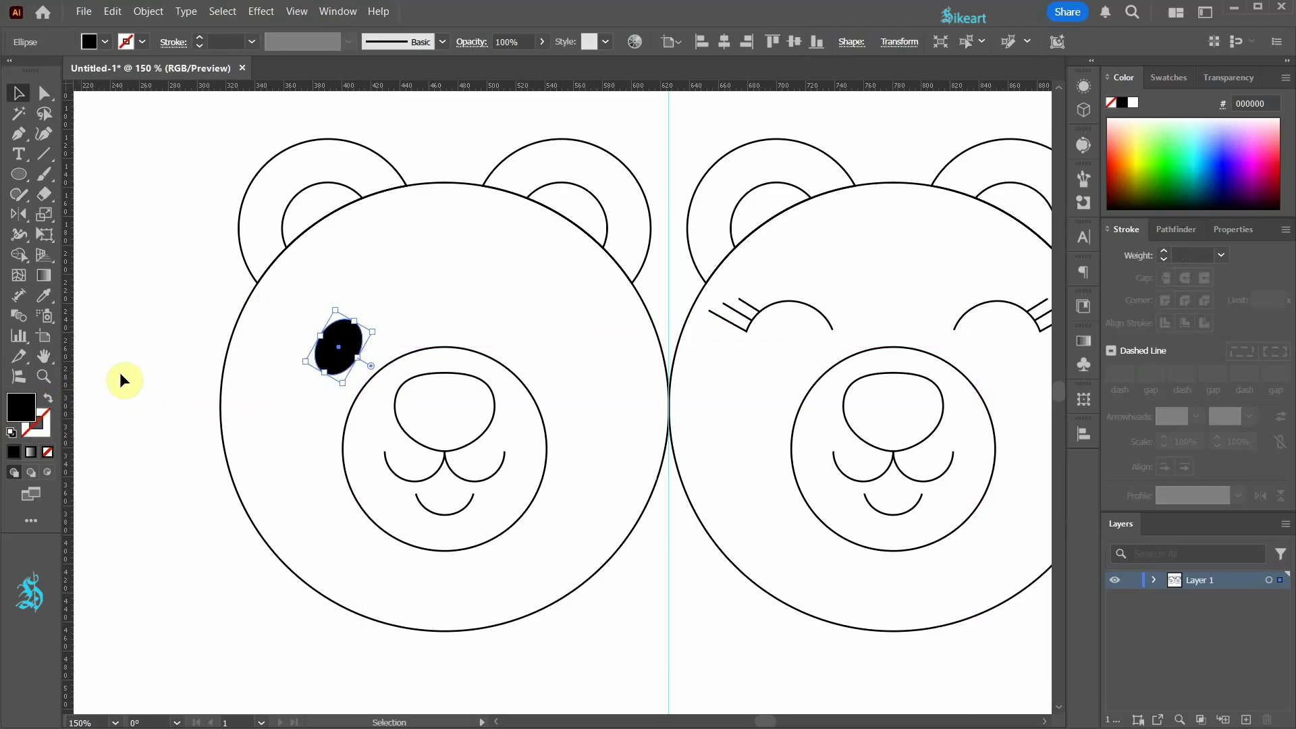
left_click(282, 344)
left_click(359, 334)
left_click(402, 311)
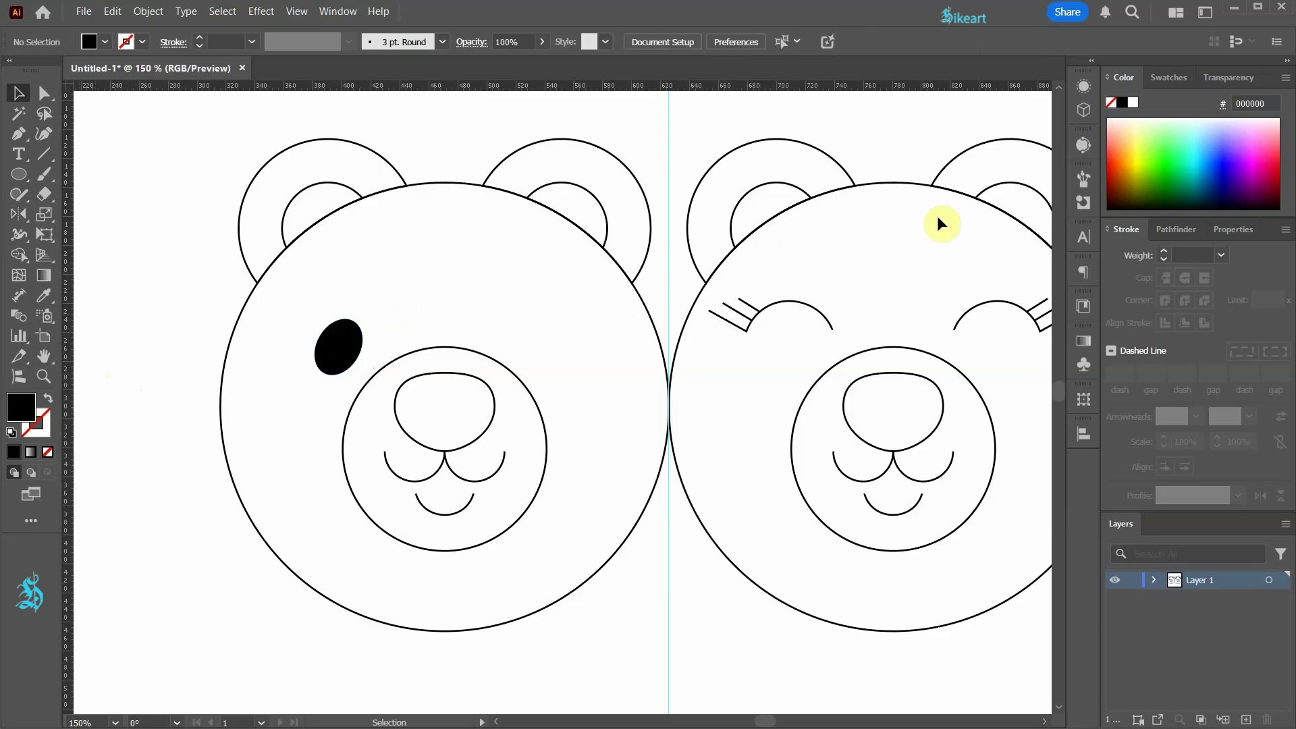
Draw a small white ellipse without stroke, tilt it clockwise and place it in the upper left of the black eye as a highlight.
left_click(1133, 102)
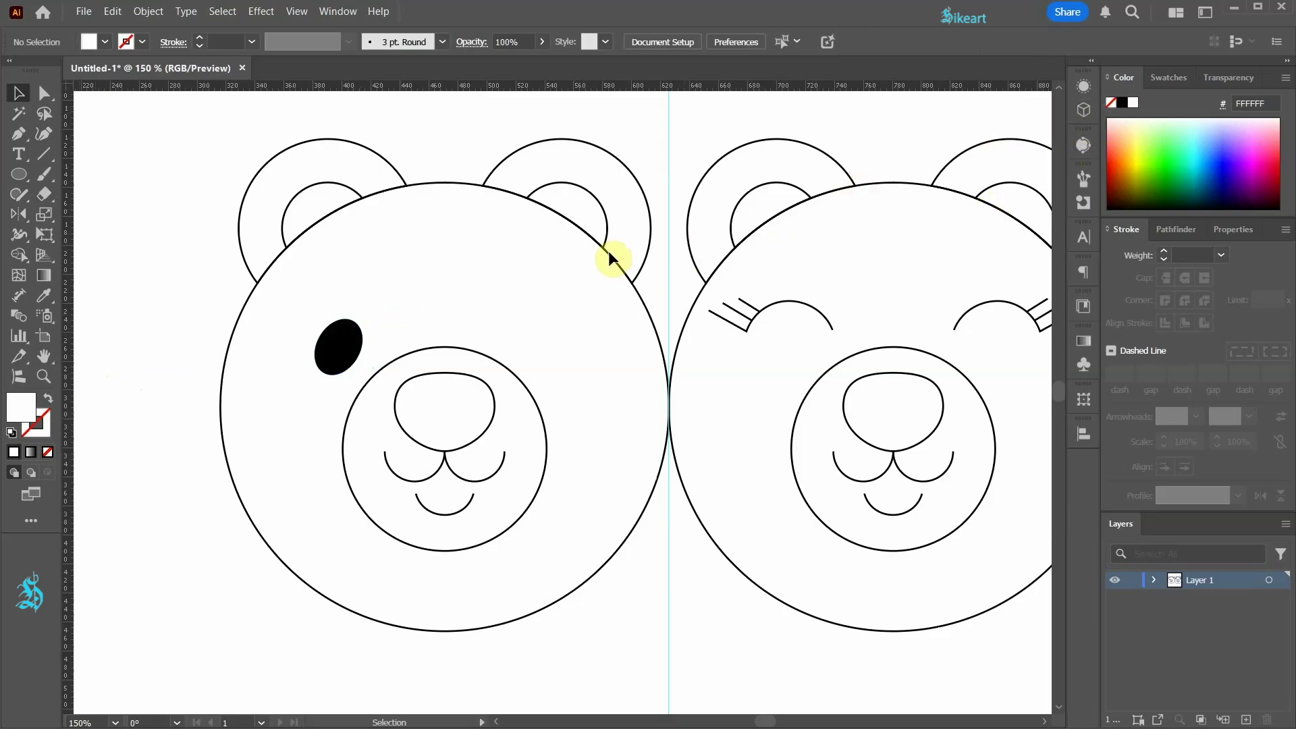
key("l")
mouse_move(339, 340)
left_mouse_down()
mouse_move(348, 356)
mouse_move(343, 336)
left_mouse_up()
key("v")
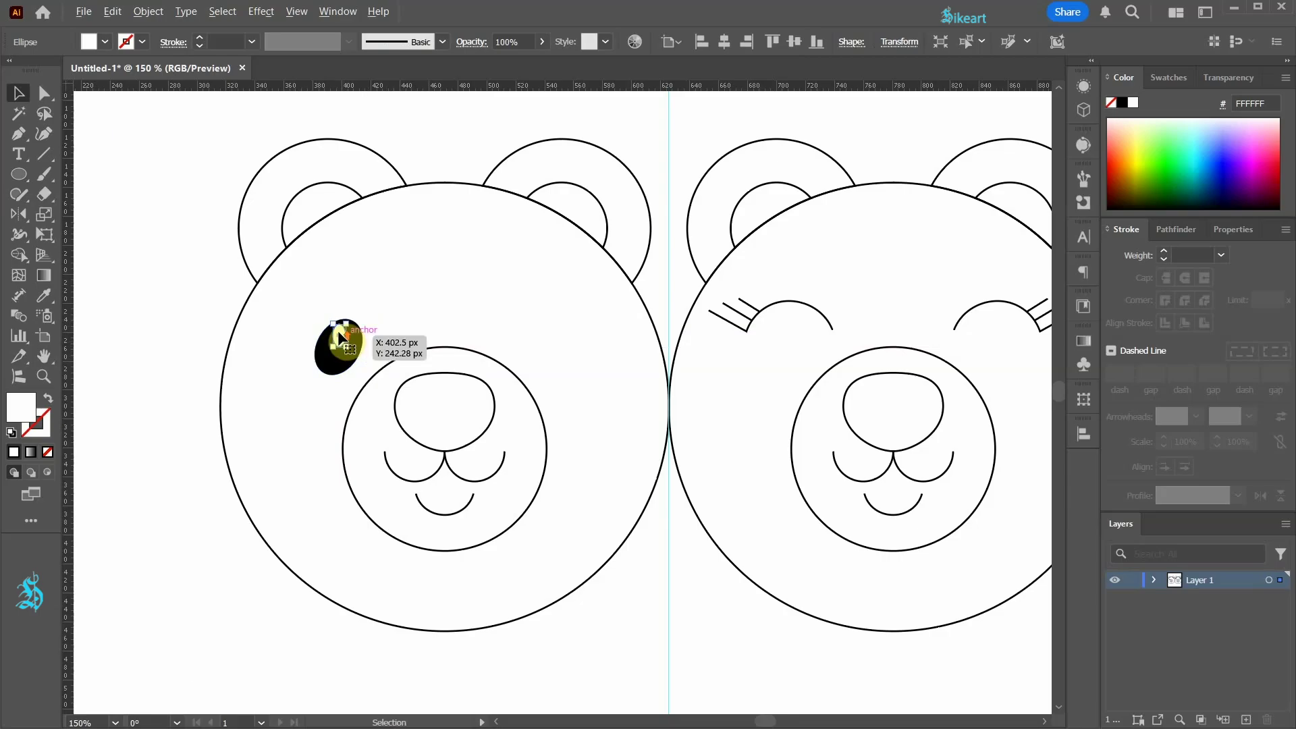
scroll(342, 336, "up", 4)
left_click_drag(368, 392, 325, 405)
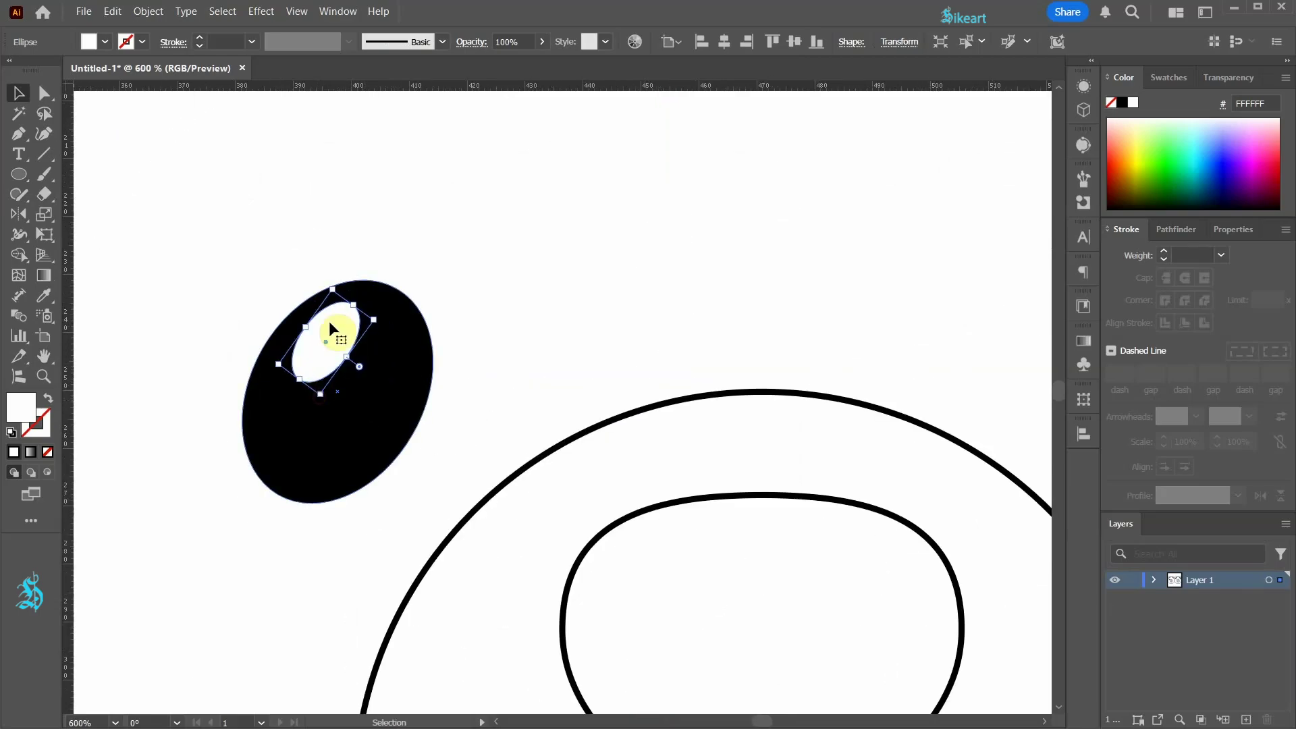
left_click(304, 225)
scroll(304, 225, "down", 4)
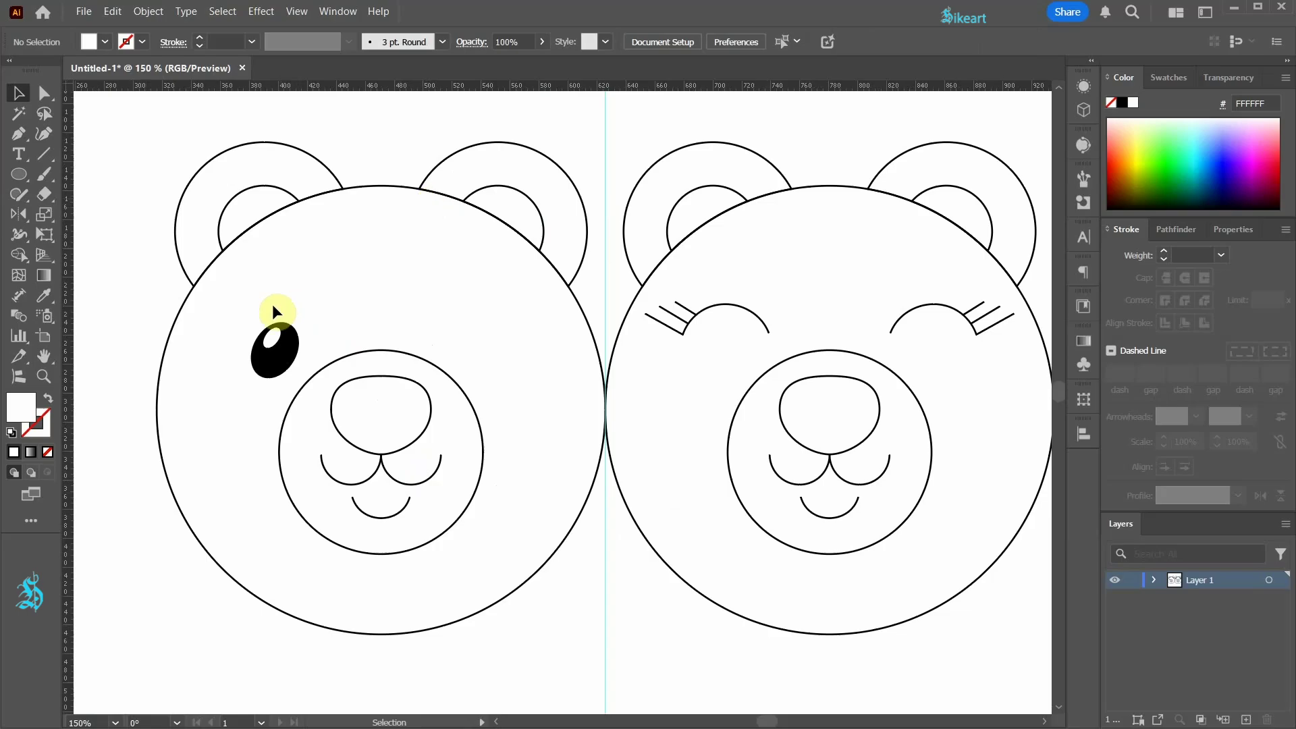
Select the black eye with its highlight and reflect a copy across a vertical axis through the left head's nose bottom point.
left_click(270, 353)
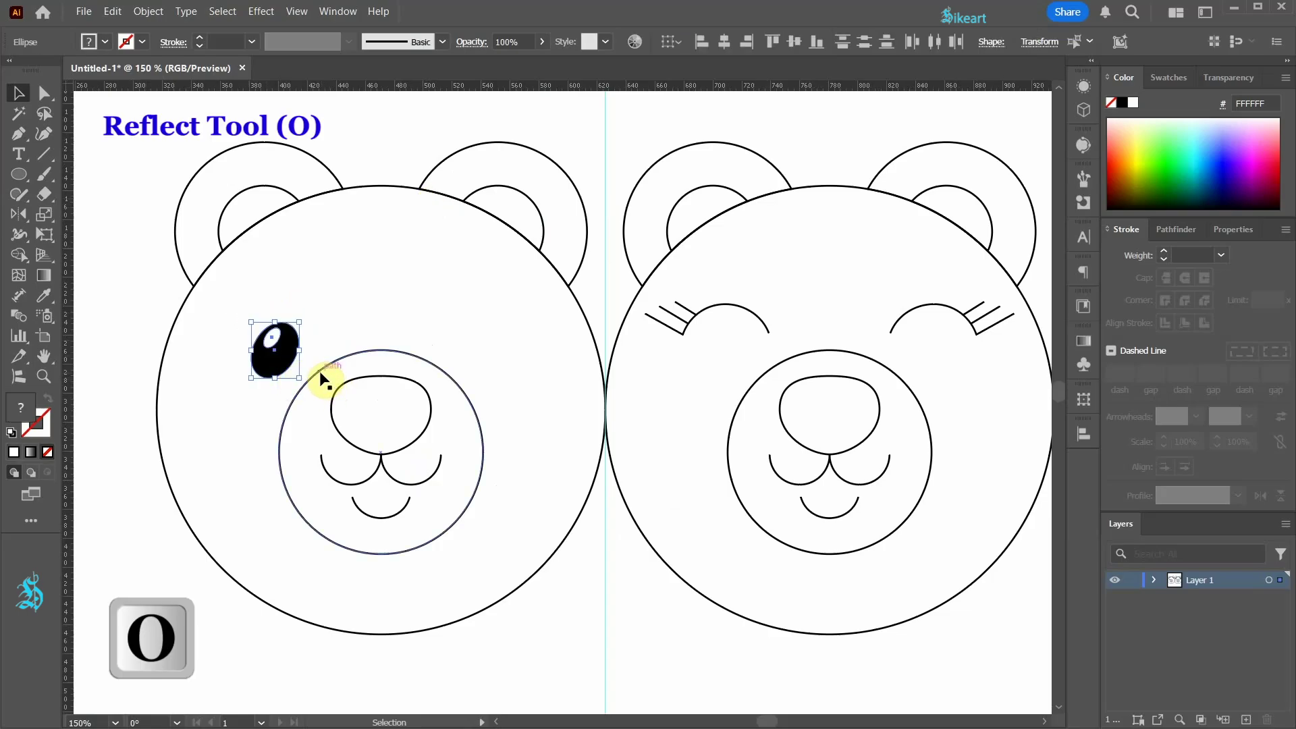
key("o")
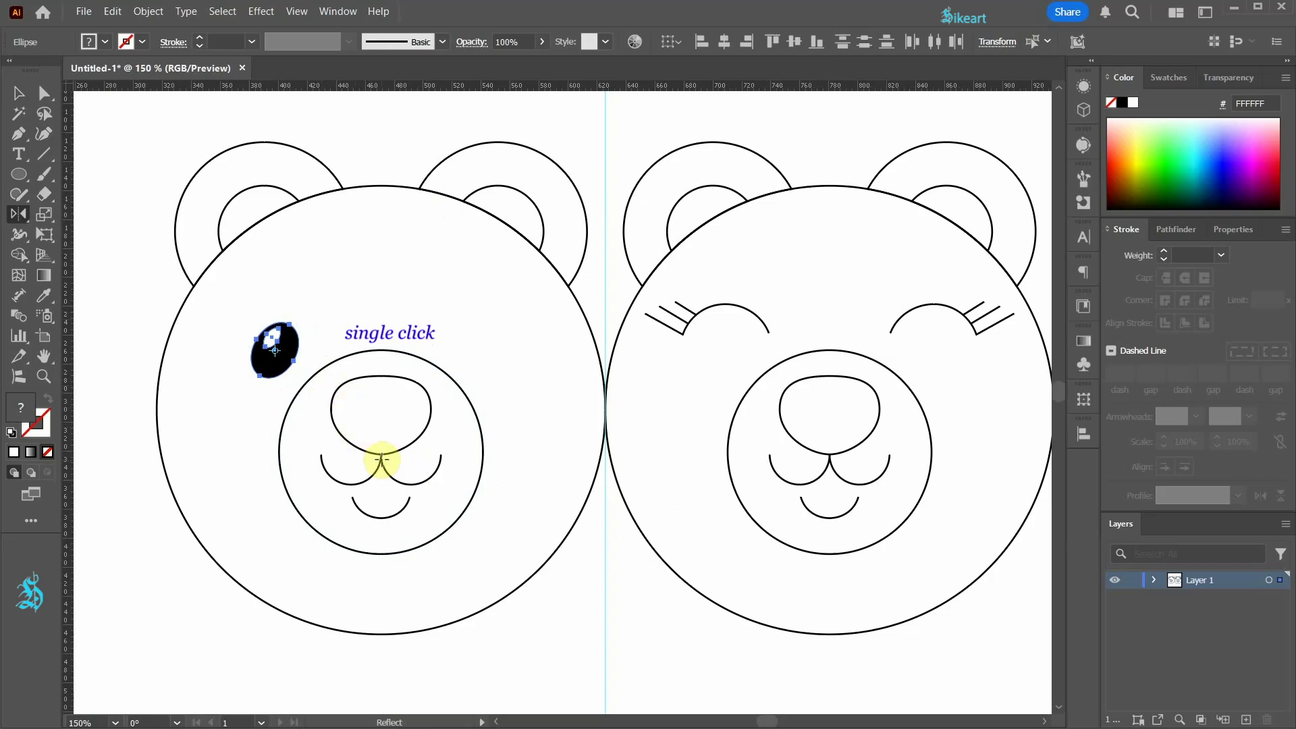
left_click(382, 454)
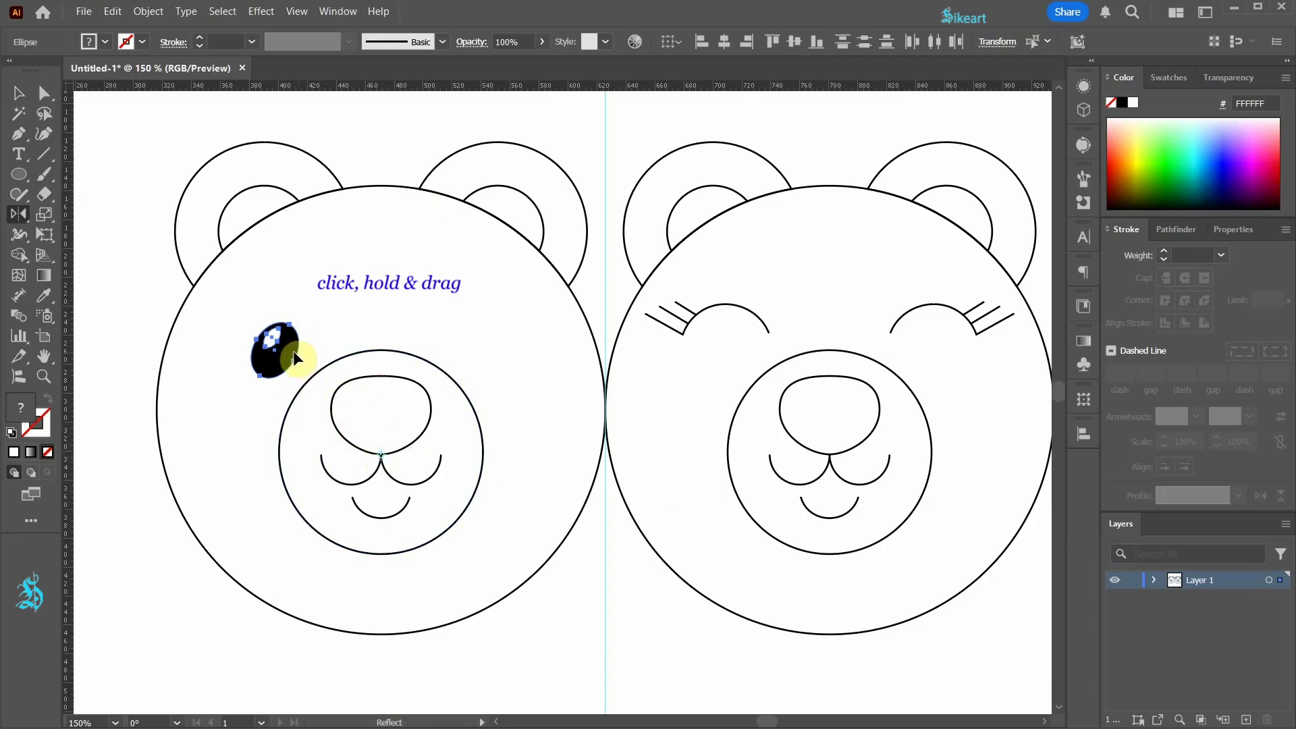
left_click_drag(294, 358, 500, 341)
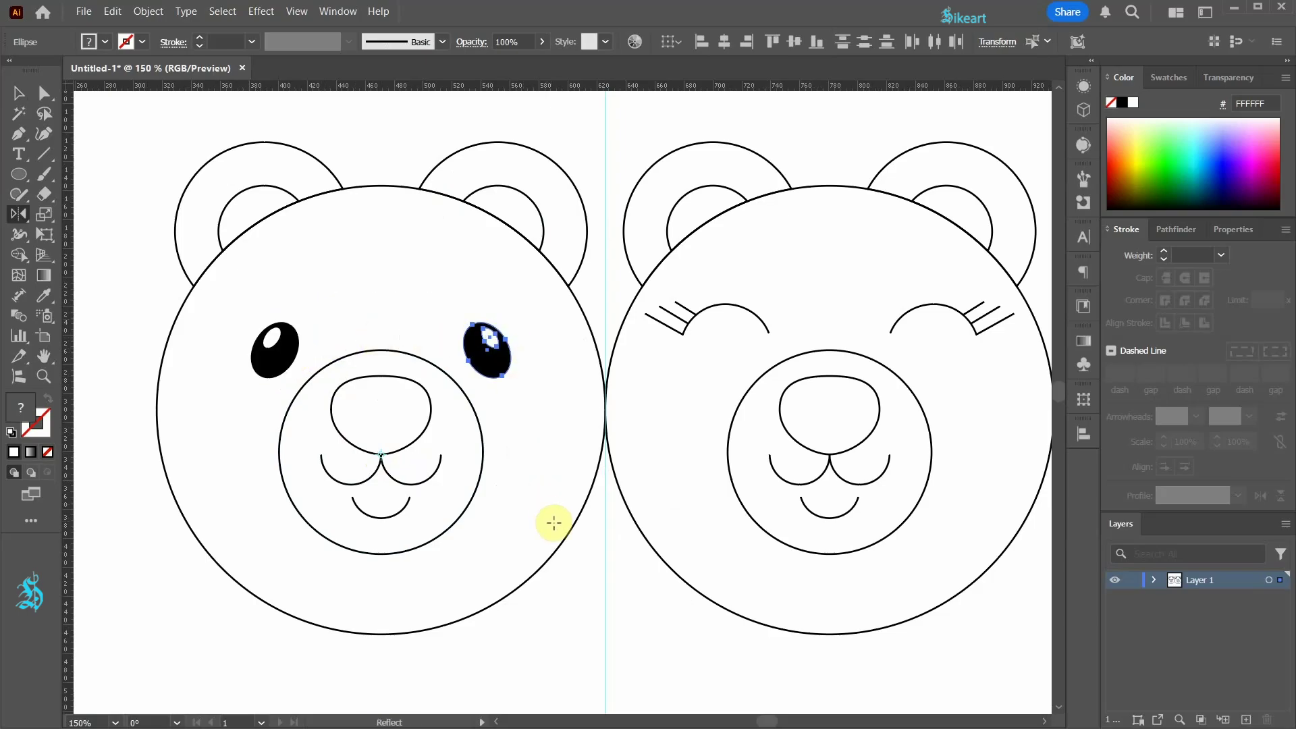
key("v")
left_click(566, 644)
Fill the left head's nose with black by copying its stroke colour to its fill, then deselect it.
left_click(421, 391)
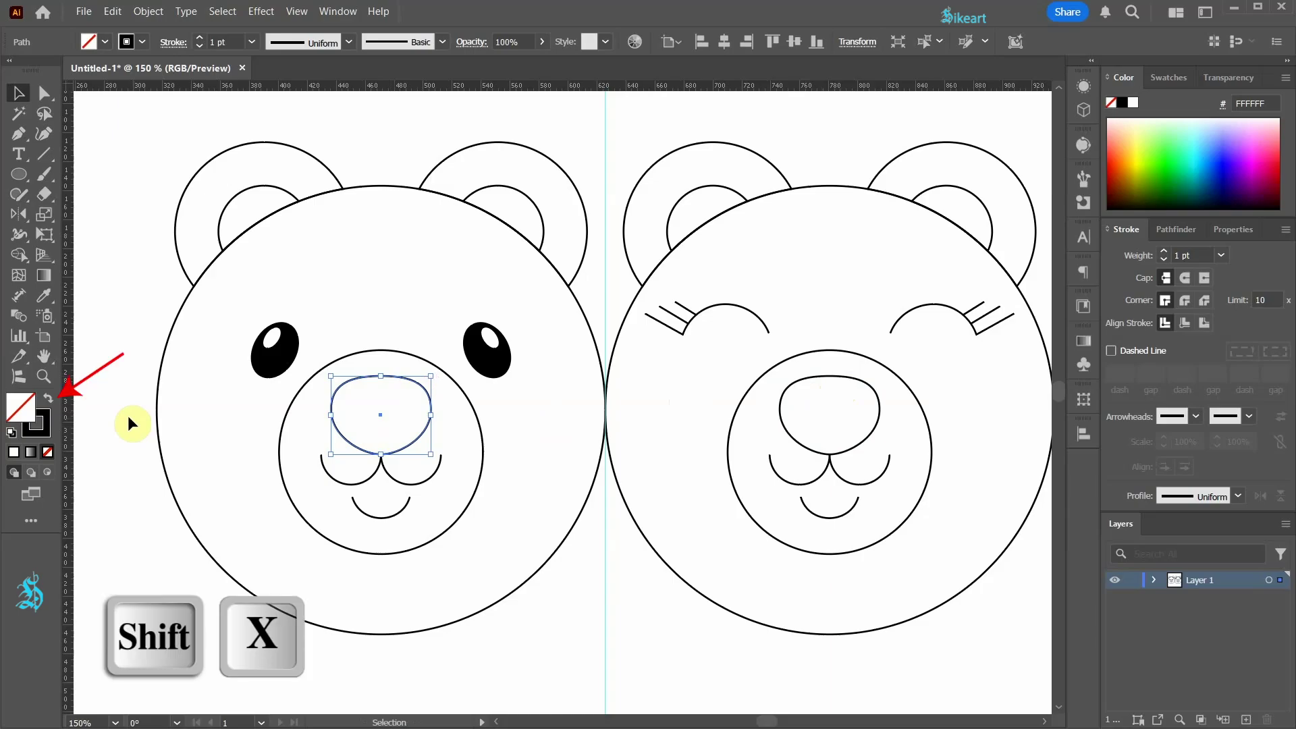
left_click(37, 422)
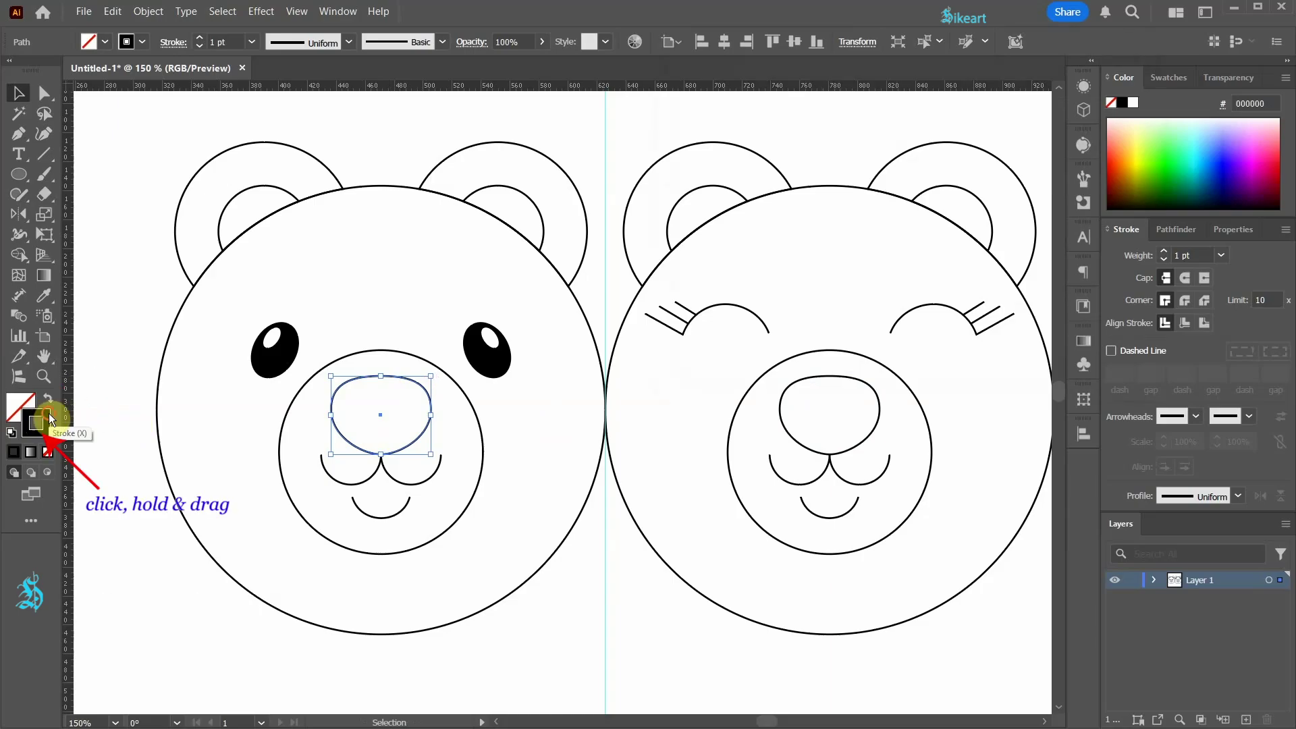
left_click_drag(50, 416, 20, 405)
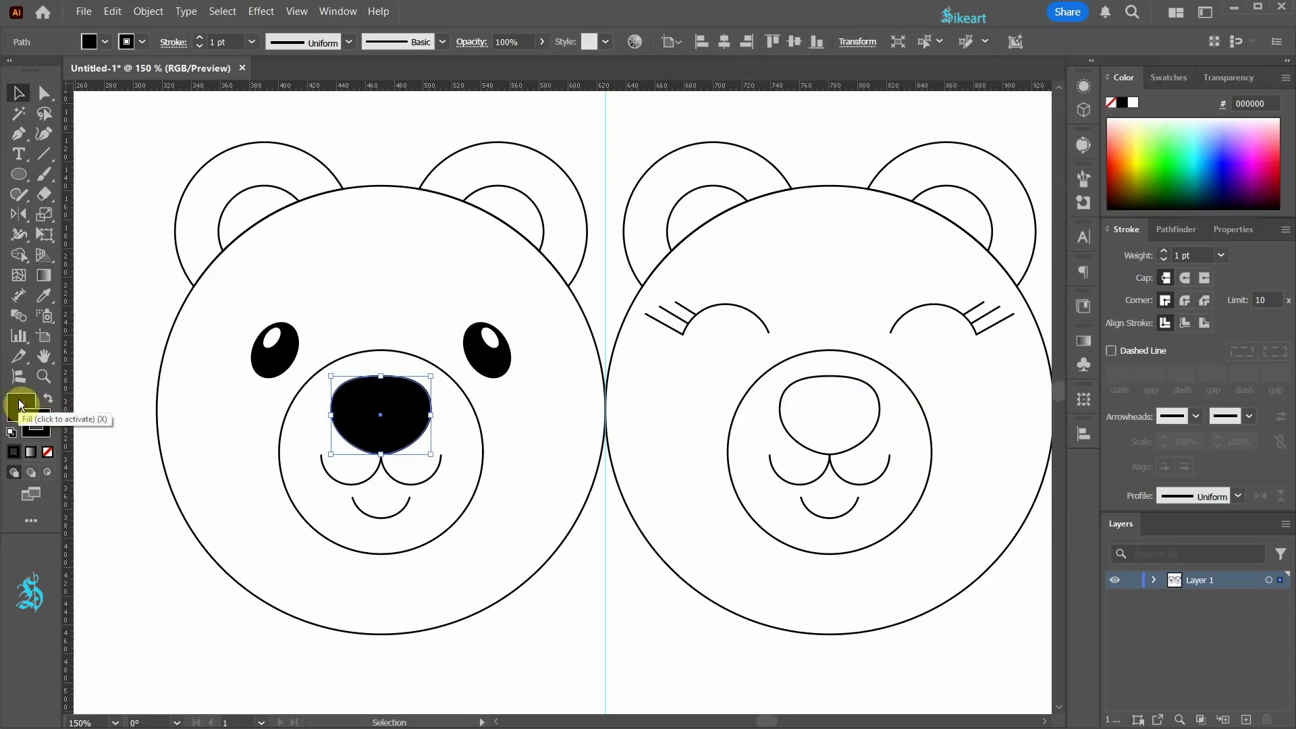
left_click(124, 467)
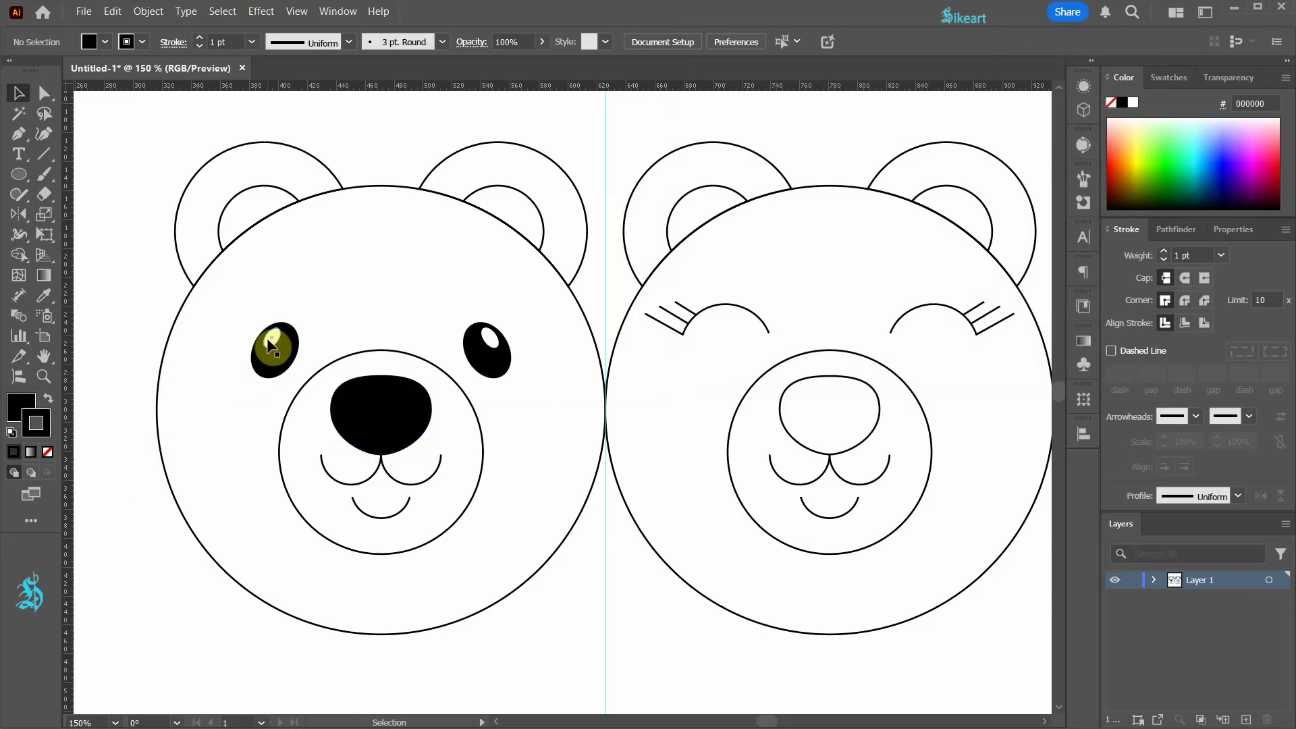
Copy the white highlight from the left eye onto the black nose, rotate it horizontal and centre it near the nose's upper edge.
left_click_drag(278, 340, 387, 400)
scroll(389, 399, "up", 3)
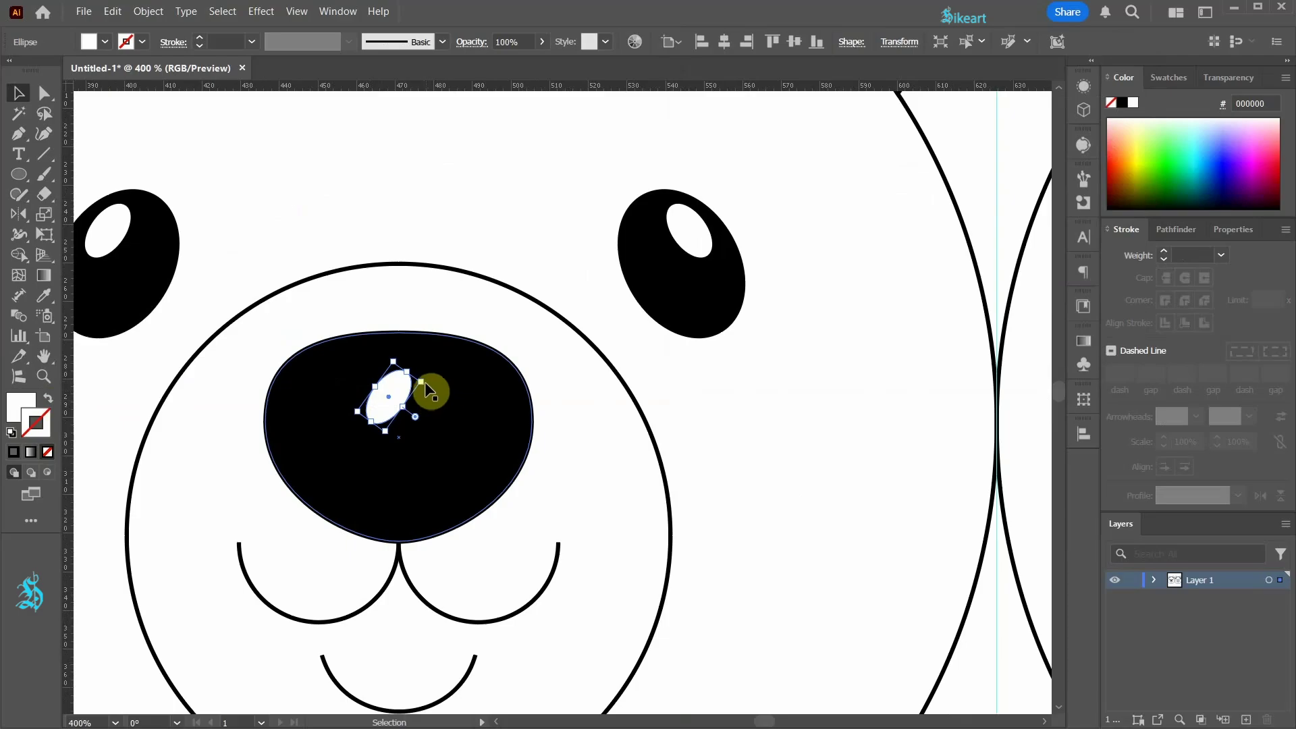
scroll(426, 386, "up", 2)
left_click_drag(425, 383, 463, 405)
left_click_drag(395, 429, 399, 360)
scroll(400, 360, "down", 4)
left_click(580, 614)
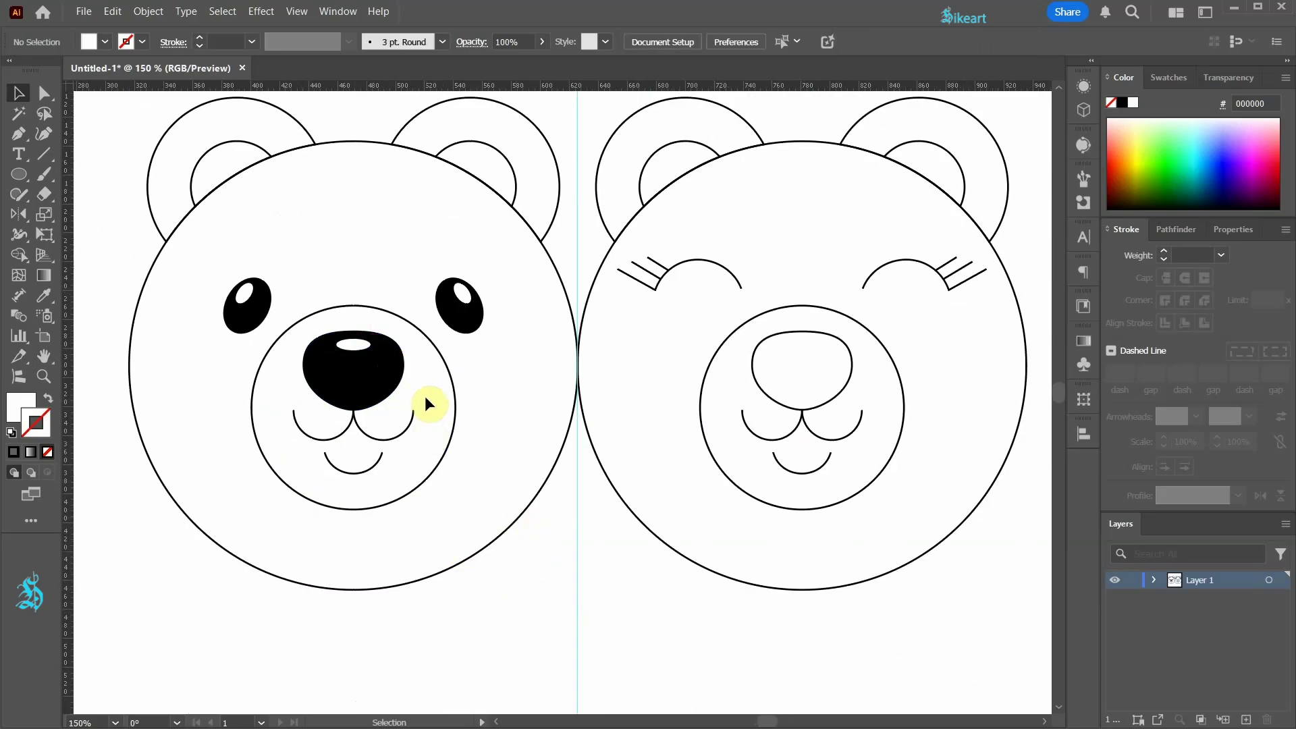
Select the black nose with its highlight and reflect a copy across the vertical guide onto the right head.
left_click(374, 368)
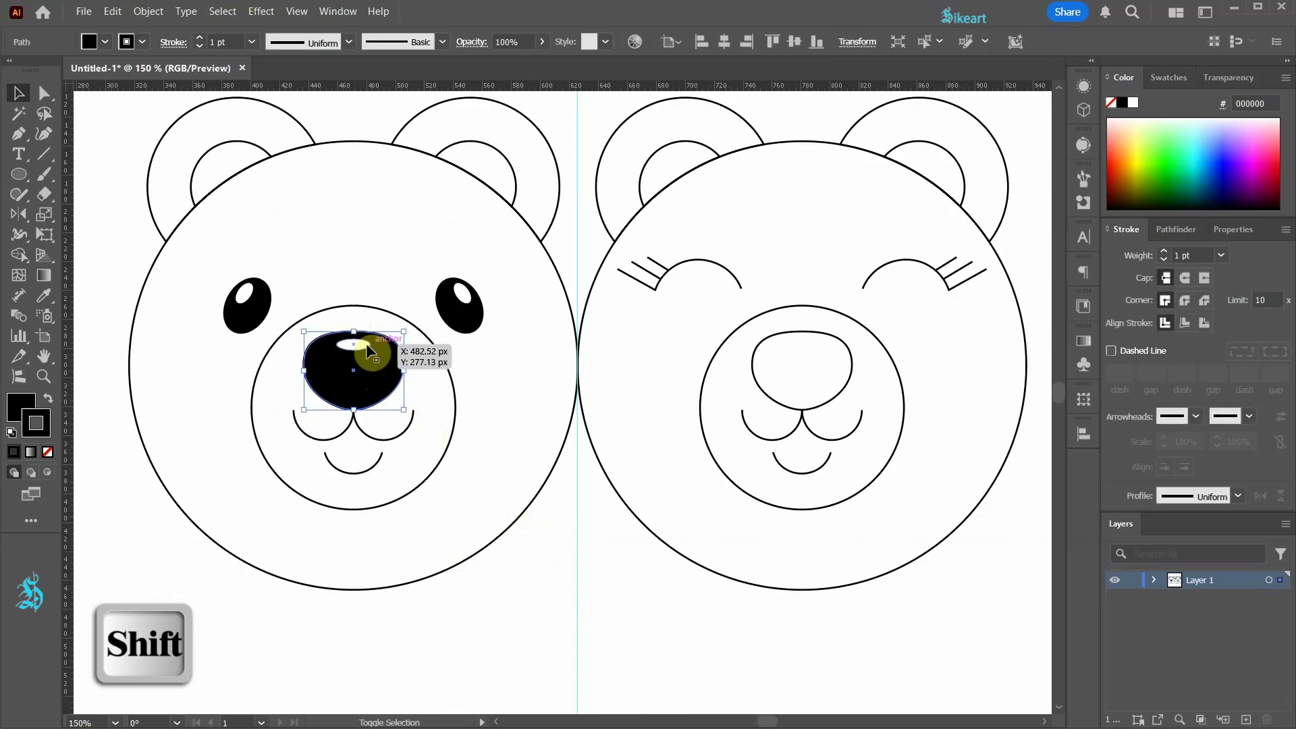
left_click(362, 346, "shift")
key("o")
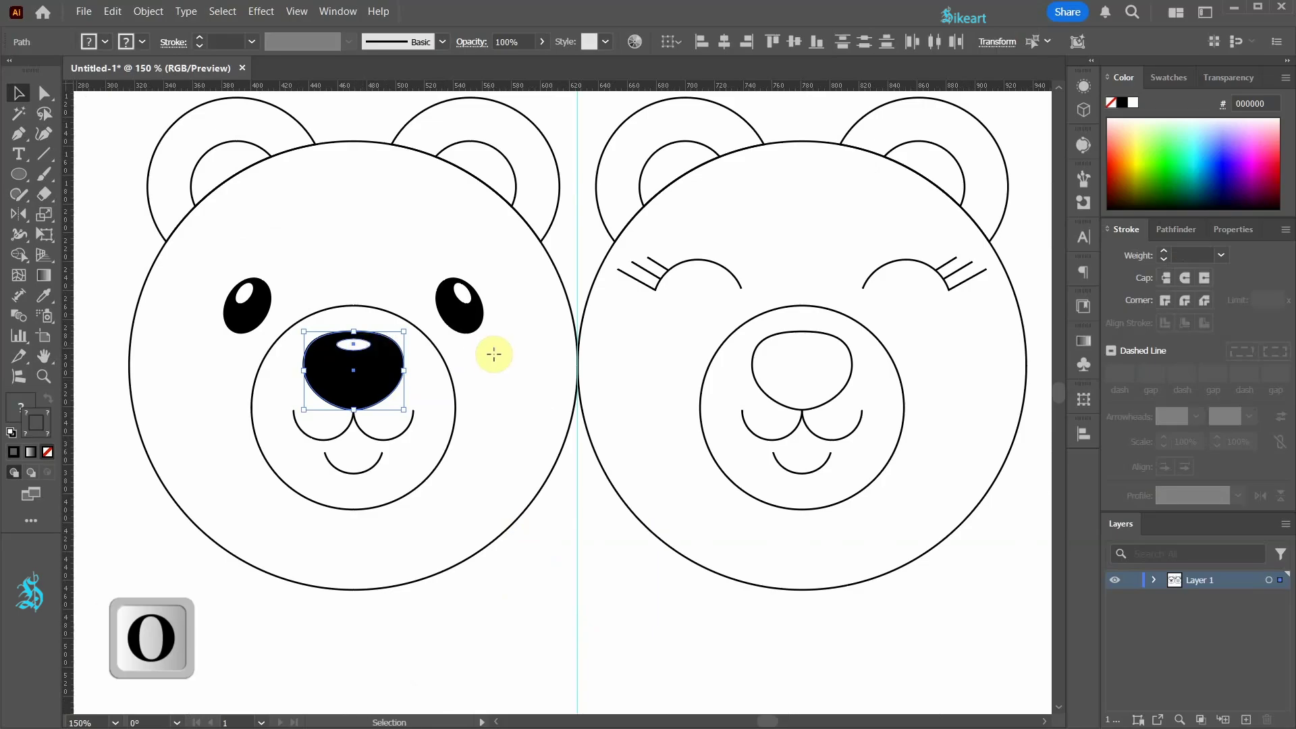
left_click(577, 292)
left_click_drag(393, 364, 774, 358)
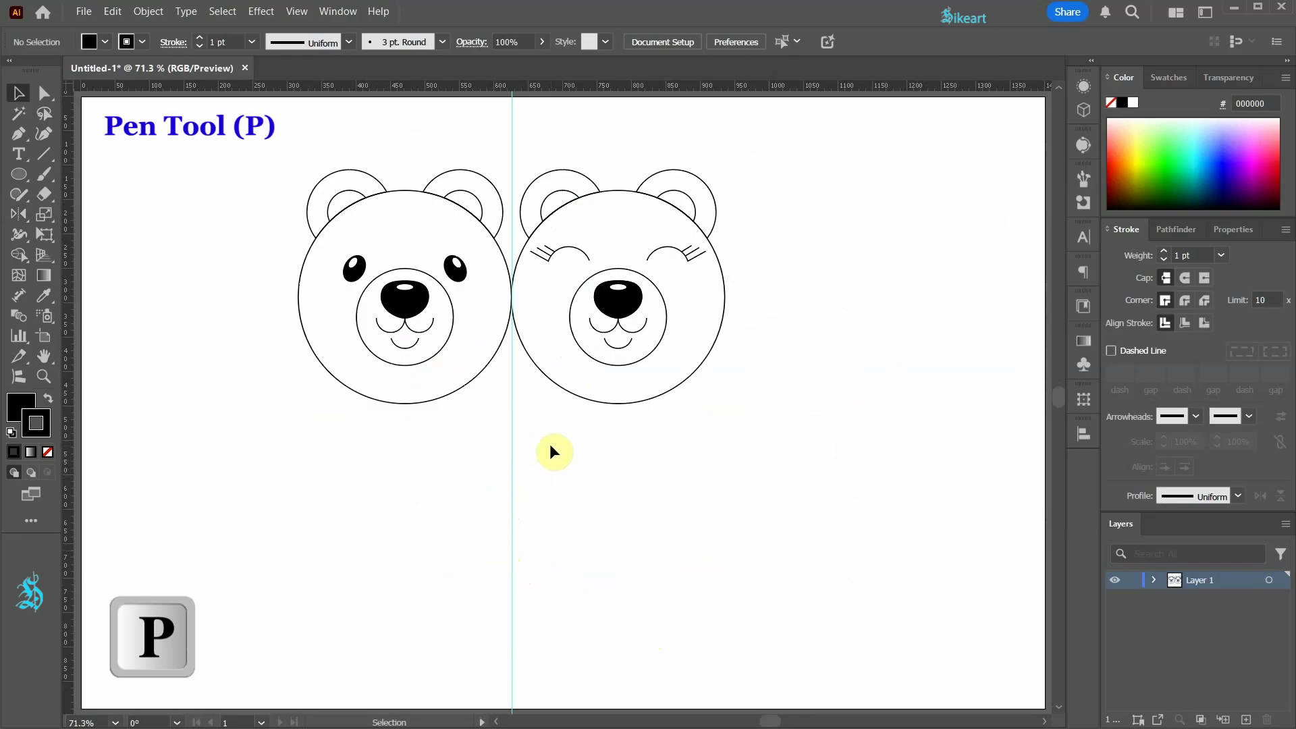
Set the Pen tool's fill to none, then unlock all objects and clear the selection.
key("p")
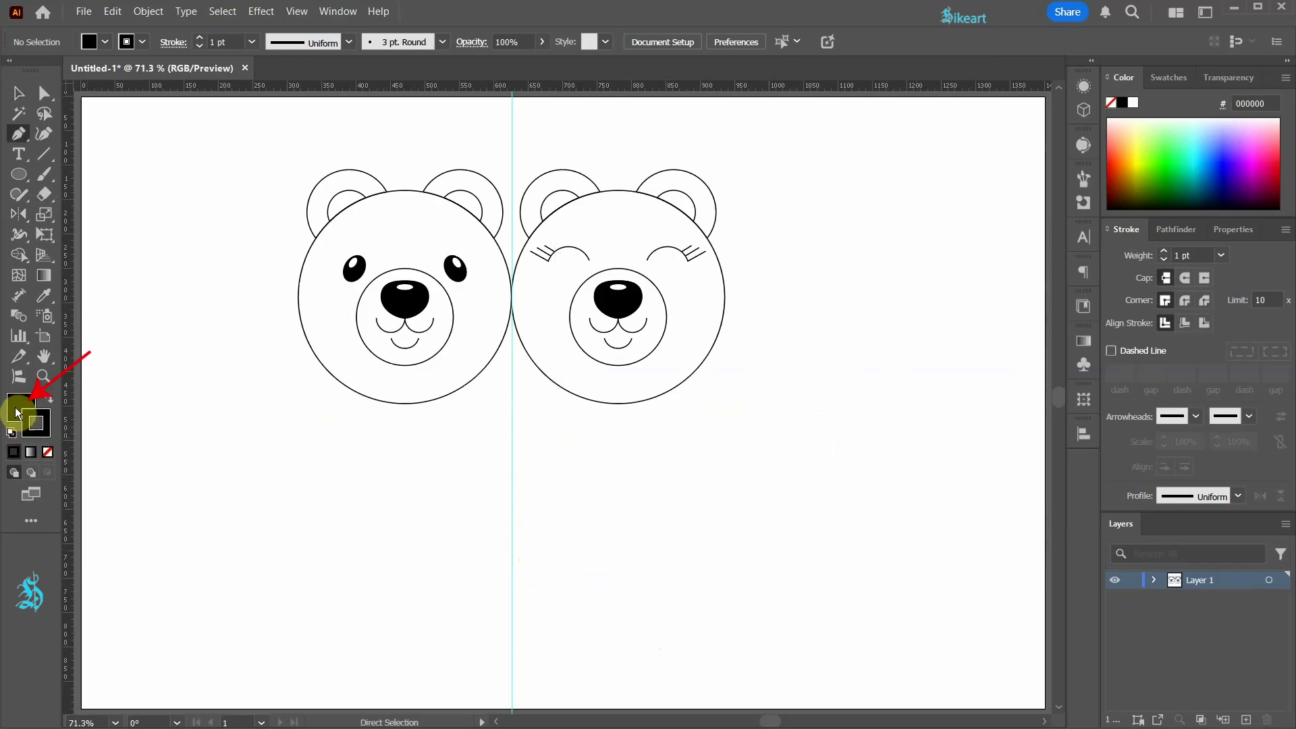
left_click(47, 451)
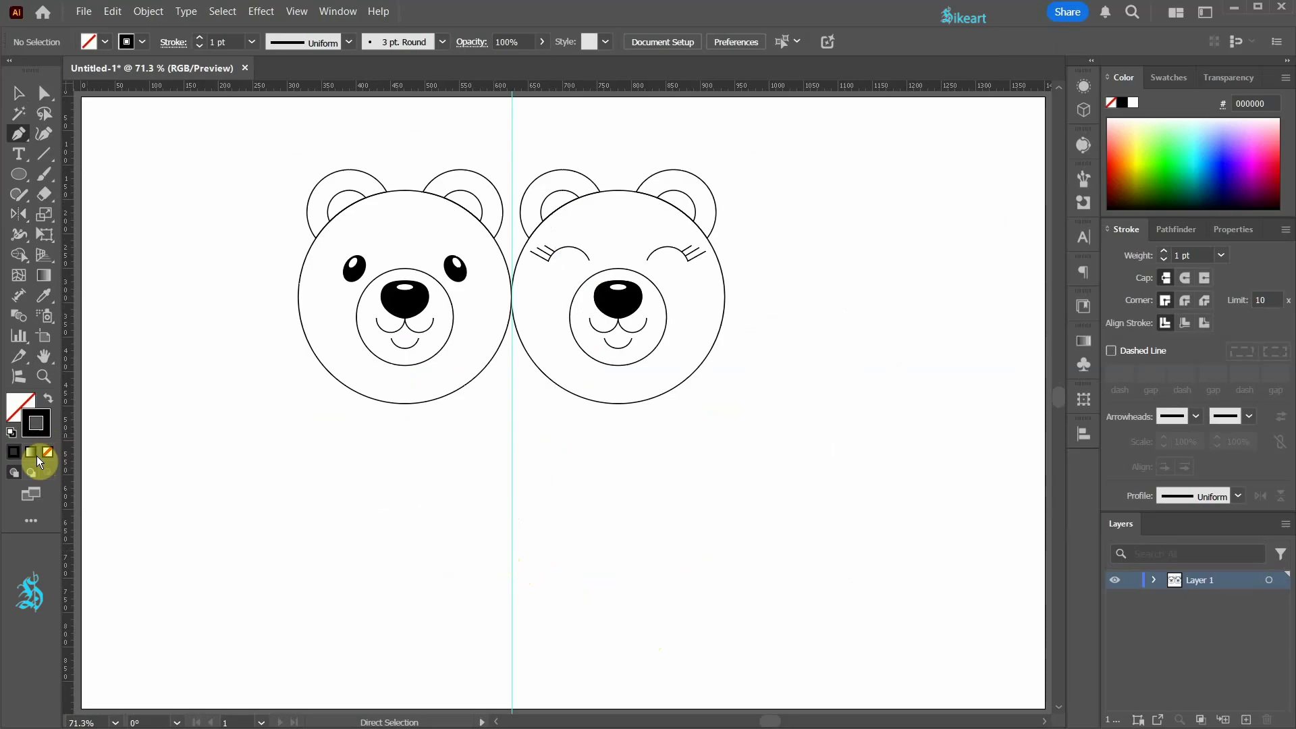
key("ctrl+alt+2")
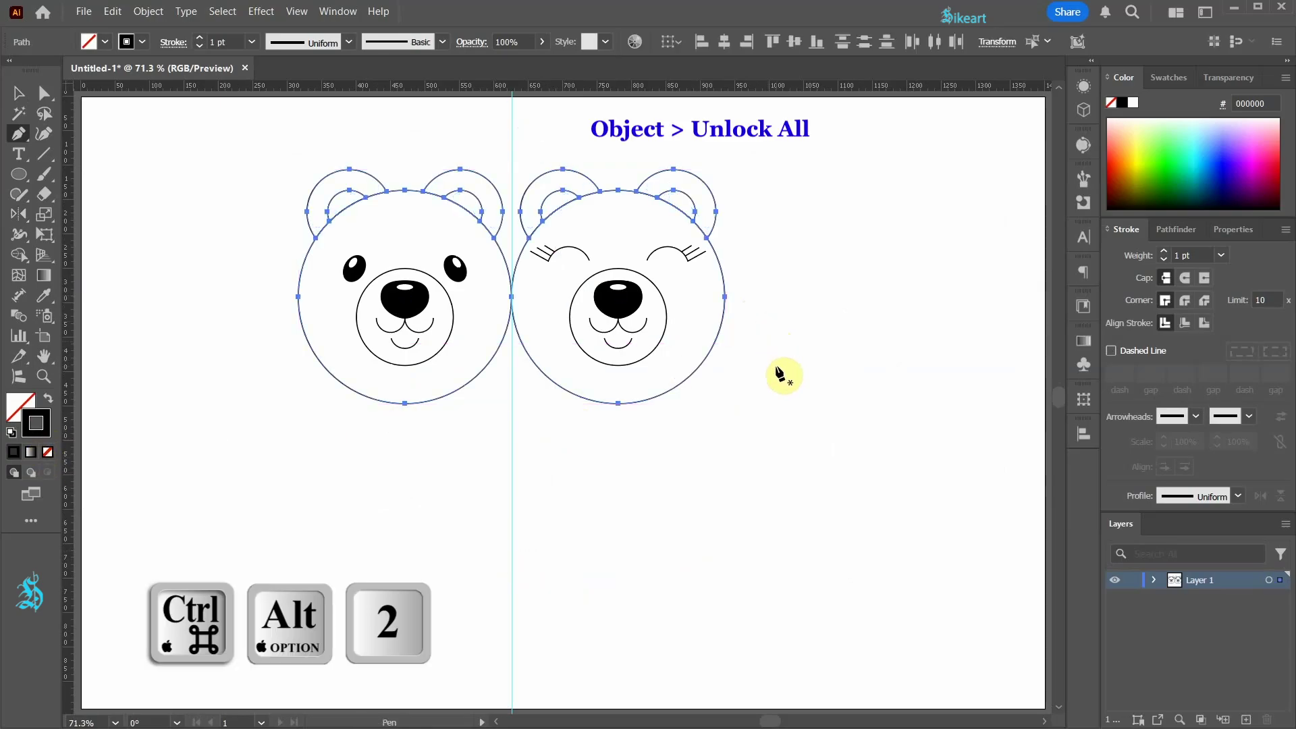
left_click(776, 372, "ctrl")
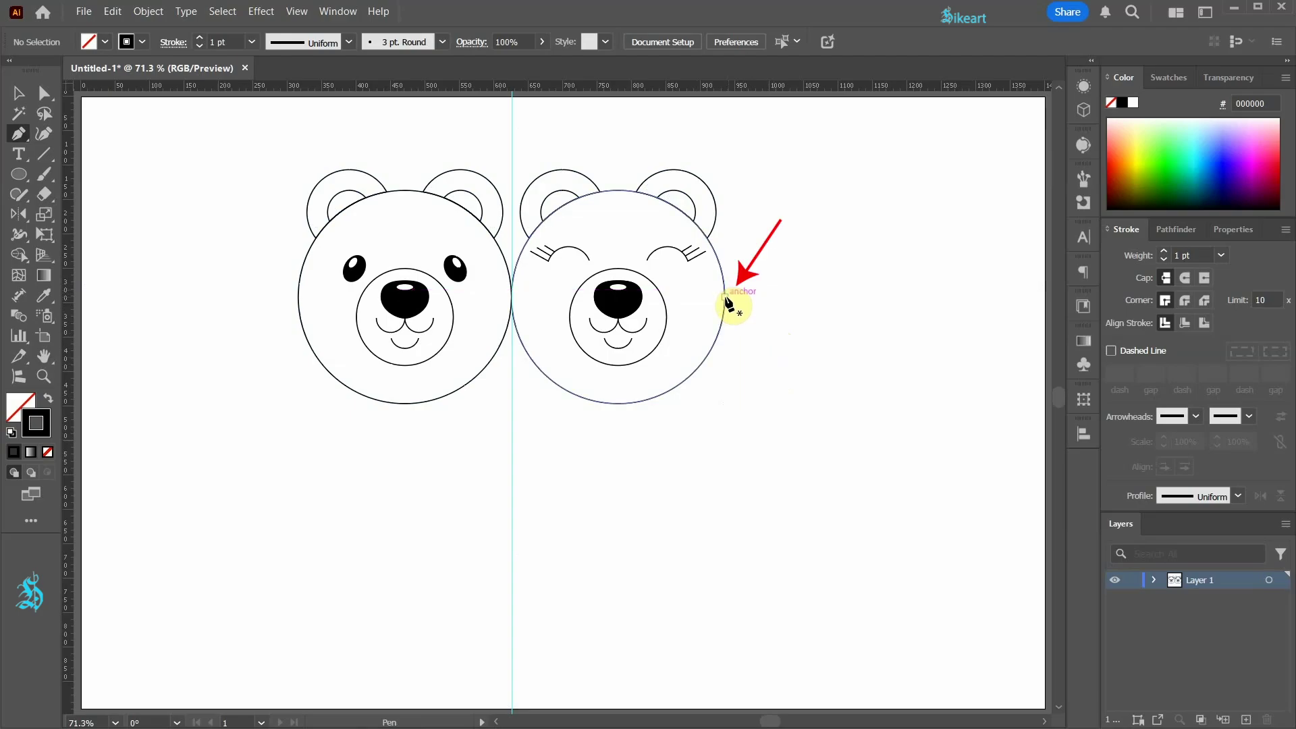
Draw a line from the right head's rightmost anchor to the guide below the heads, then bow it outward with the Curvature tool.
left_click(725, 298)
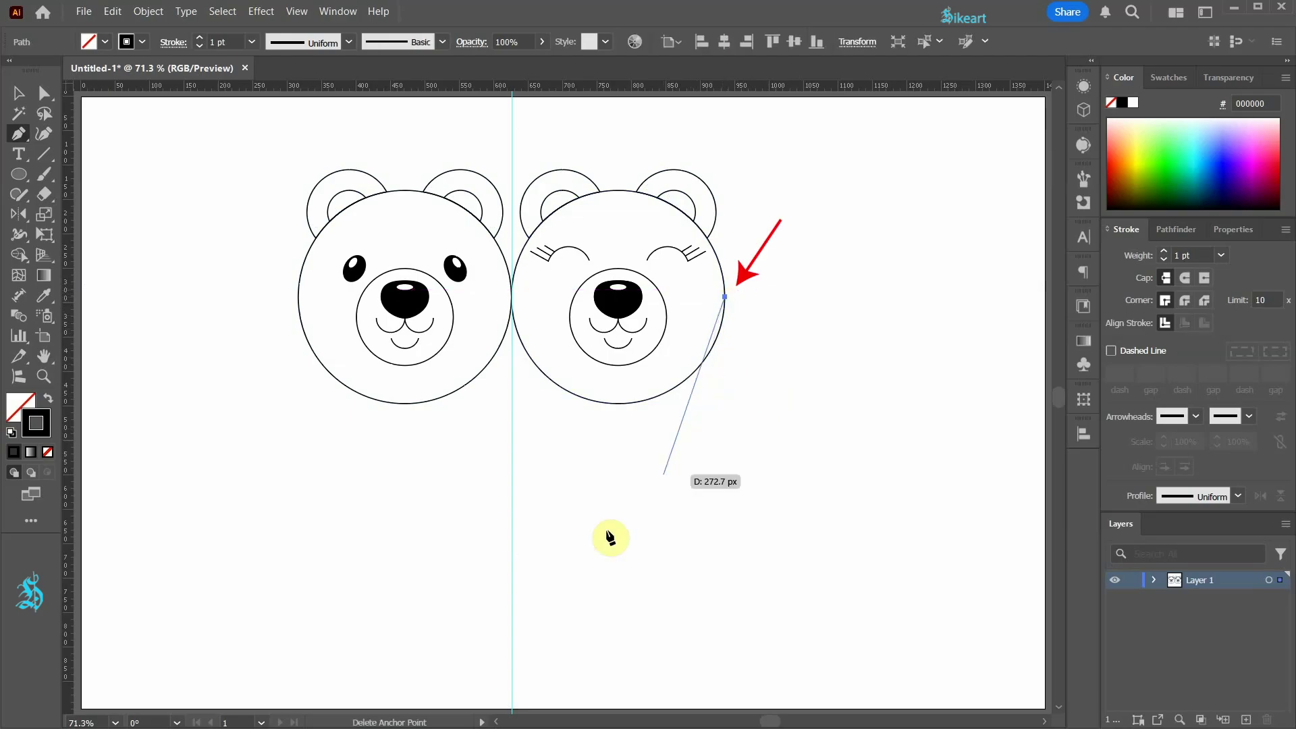
left_click(512, 552)
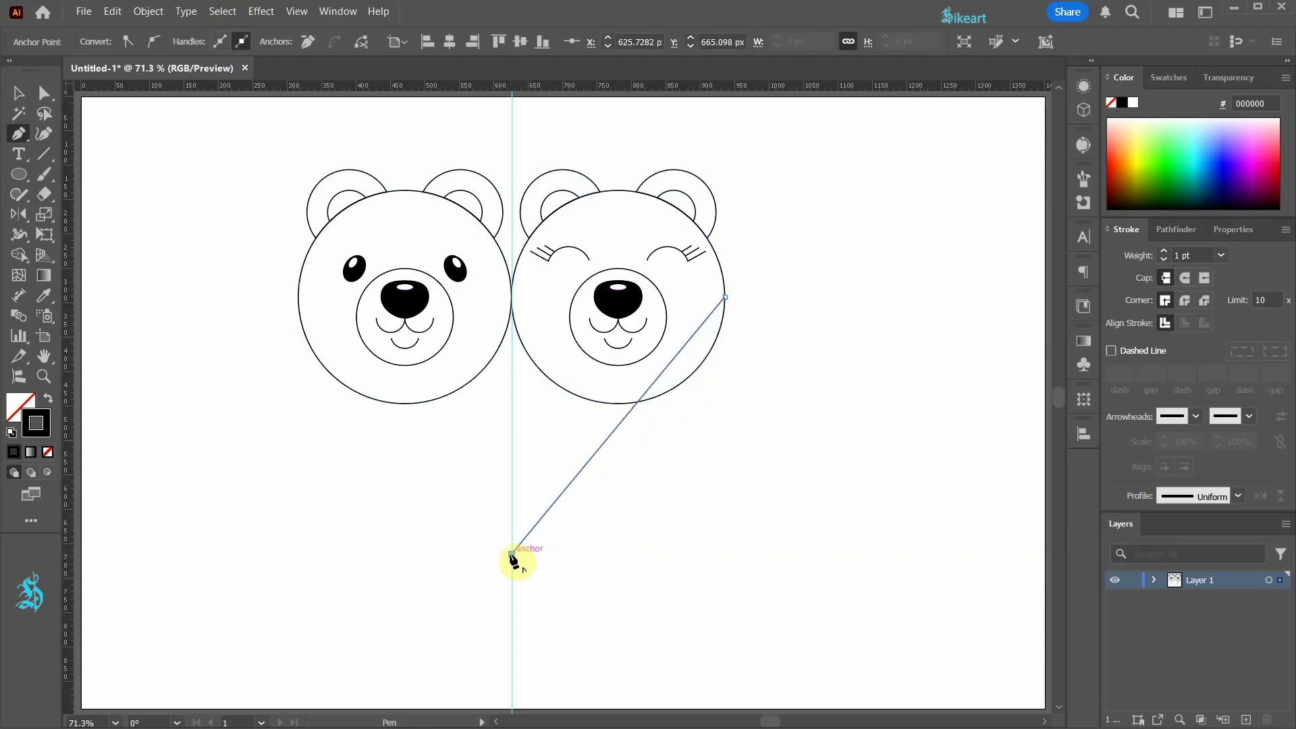
left_click_drag(512, 554, 560, 533)
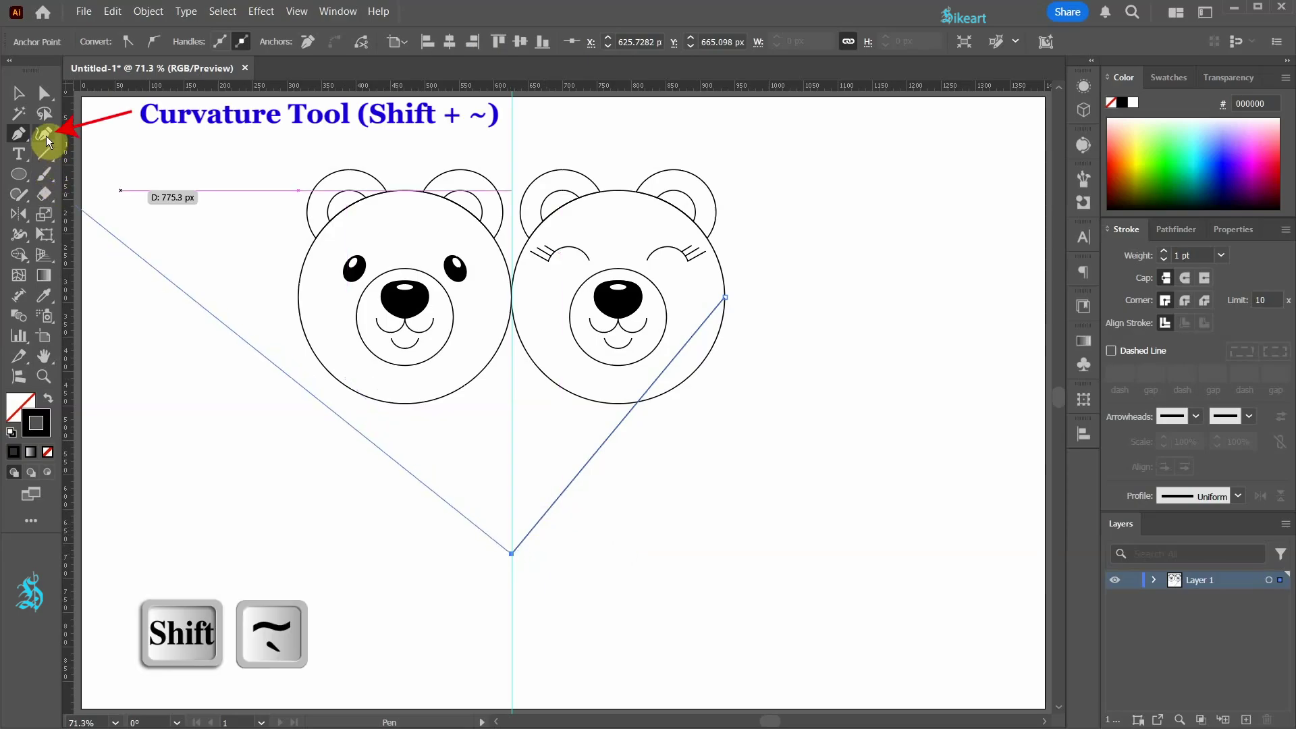
left_click(45, 137)
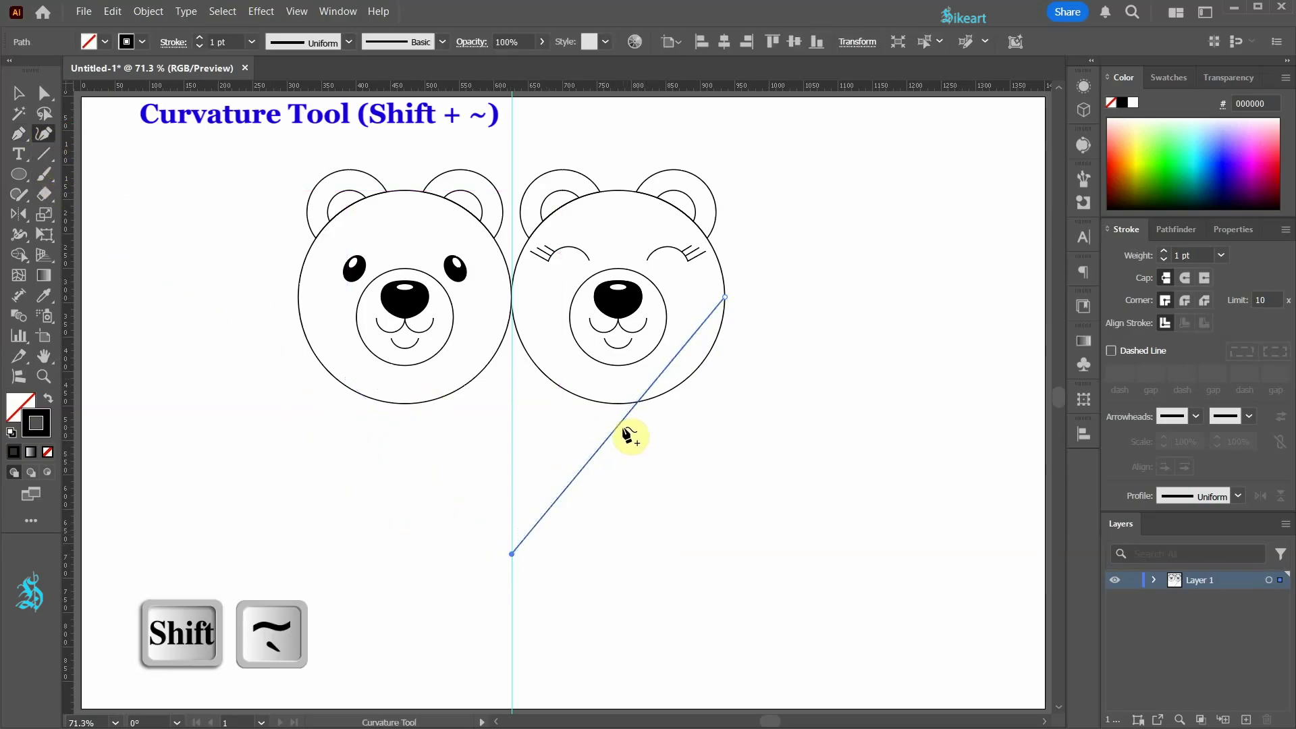
left_click_drag(621, 421, 677, 442)
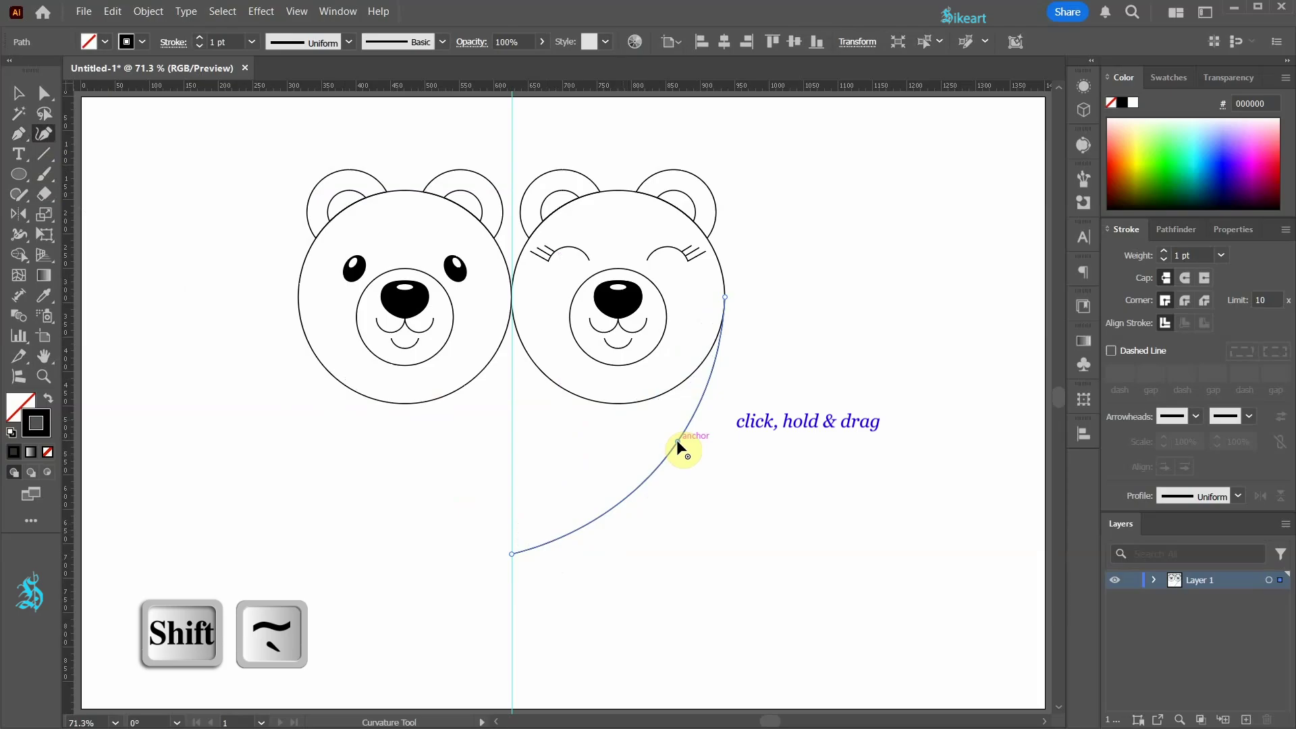
key("v")
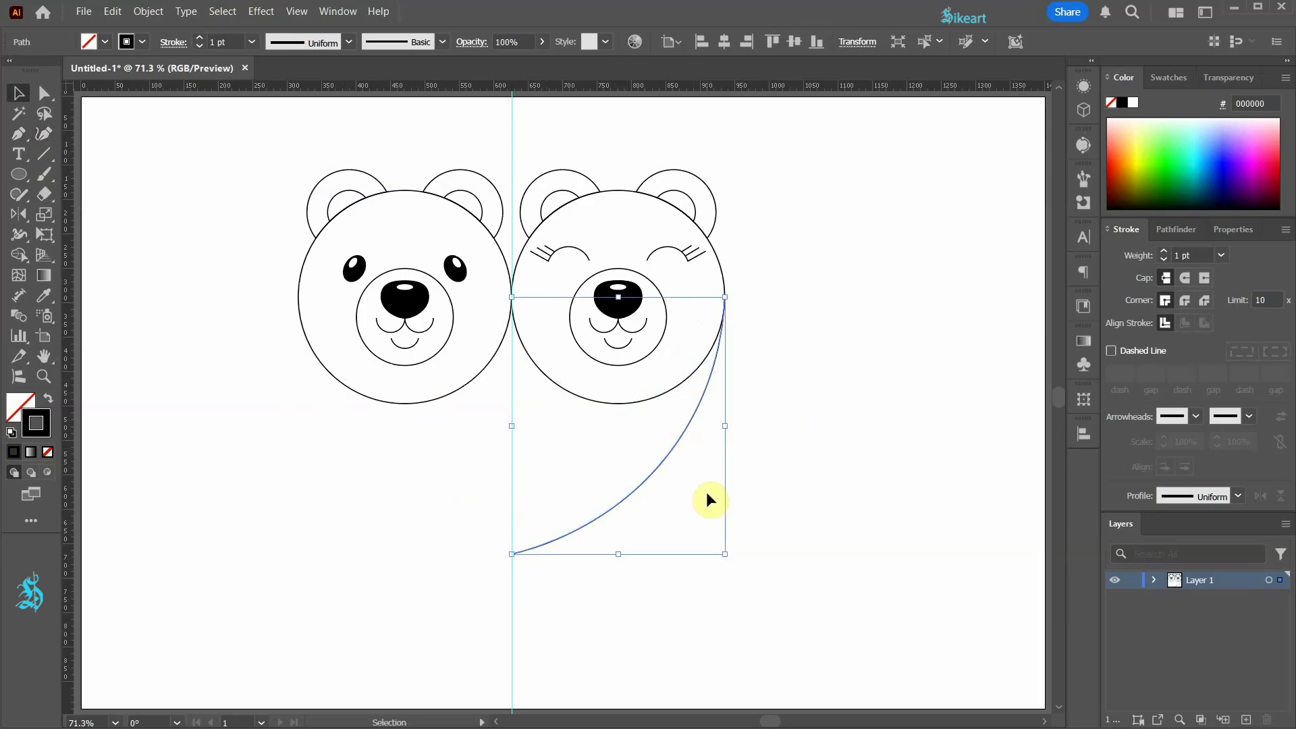
Reflect a copy of the body curve across a vertical axis through its lower endpoint on the guide.
key("o")
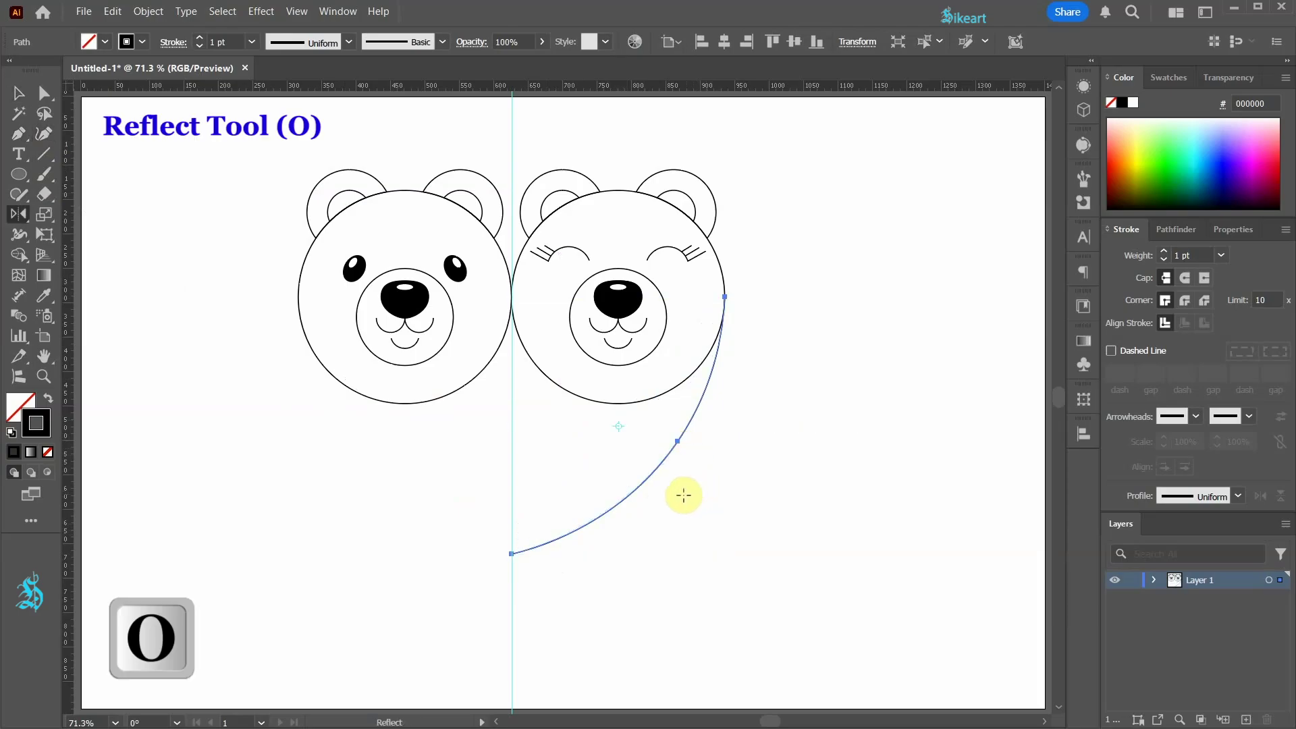
left_click(512, 555)
left_click_drag(653, 469, 423, 476)
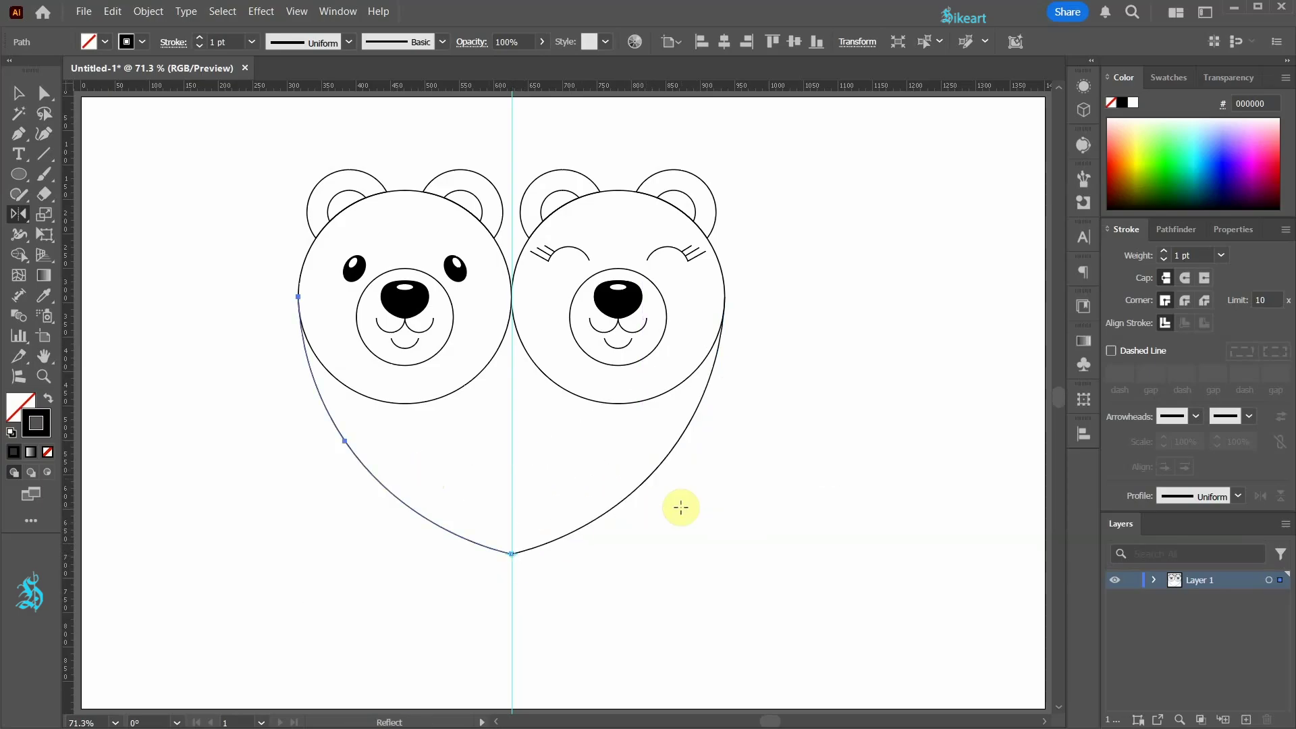
key("v")
left_click(700, 545)
Move the two body curves' shared lower endpoints slightly straight down along the guide to sharpen the heart's tip.
key("a")
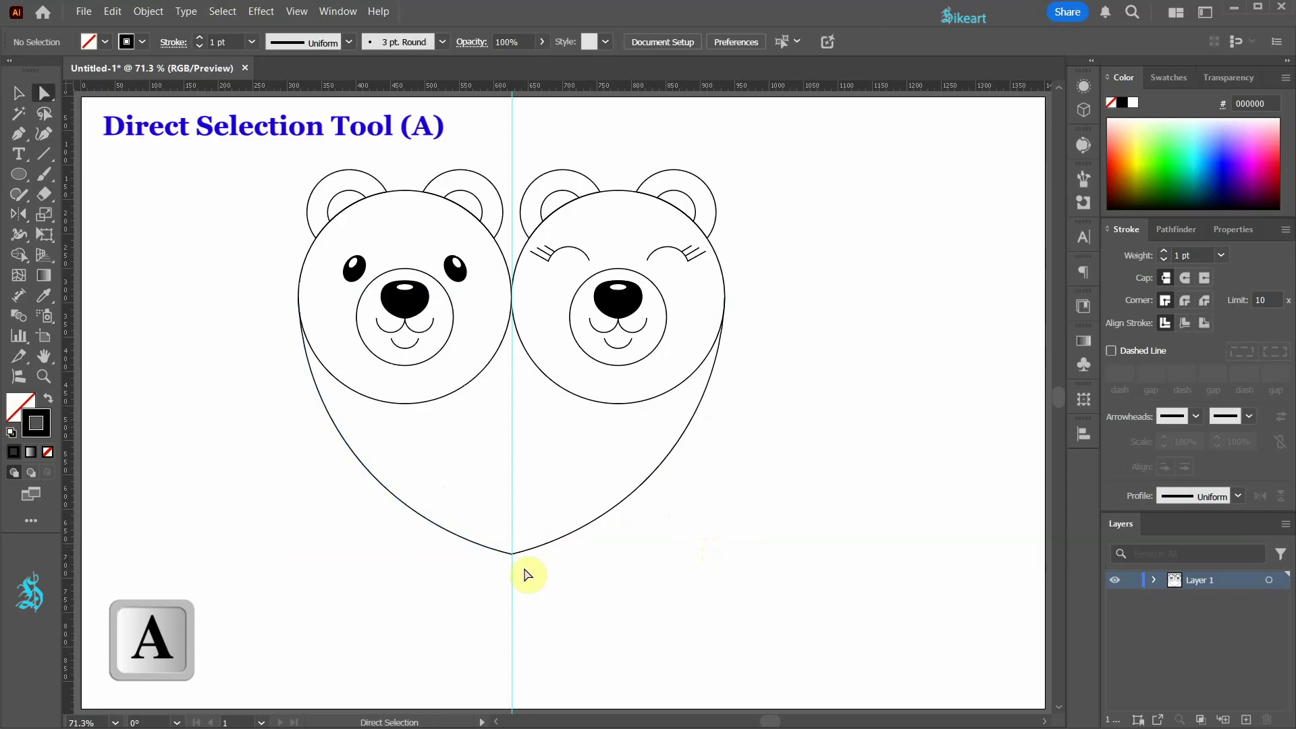
left_click(508, 550)
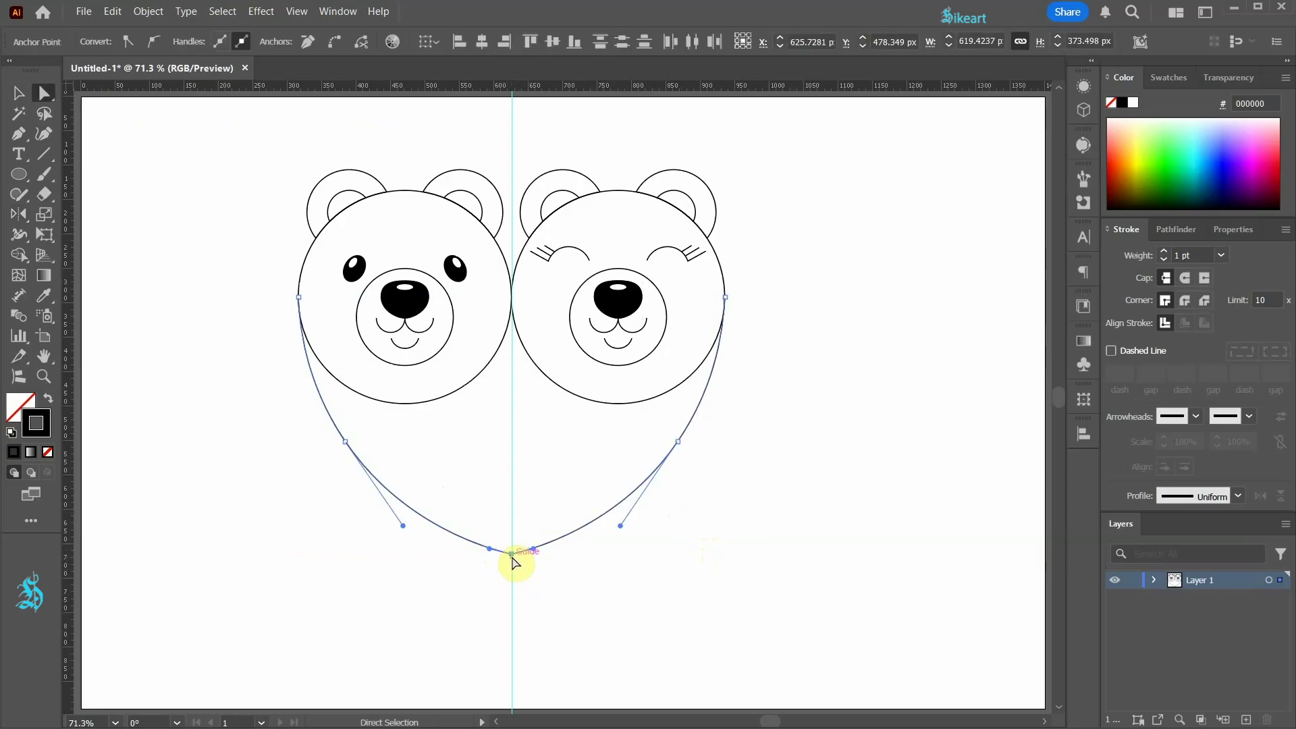
left_click_drag(510, 553, 510, 577)
left_click(574, 598)
Draw a circle about 125 px wide centred on the guide below the heads, and duplicate it straight down so both circles touch.
key("l")
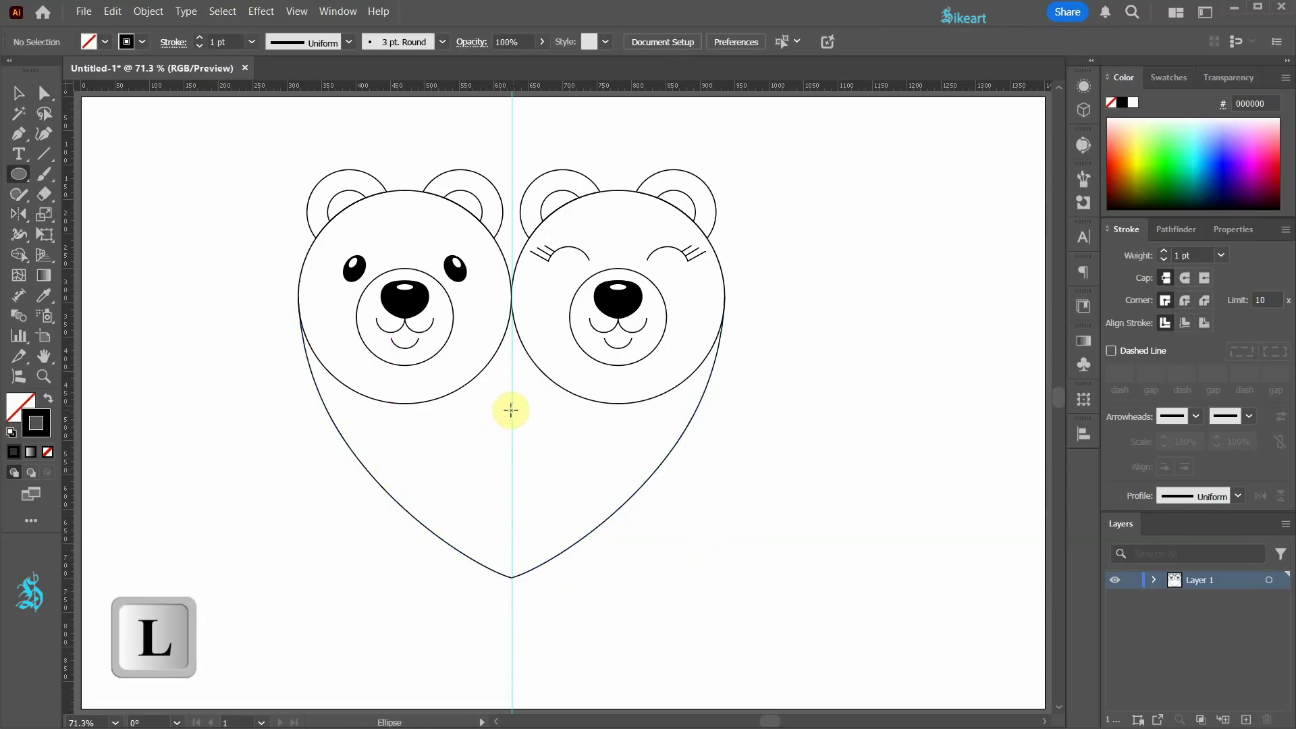
left_click_drag(511, 409, 544, 537)
key("v")
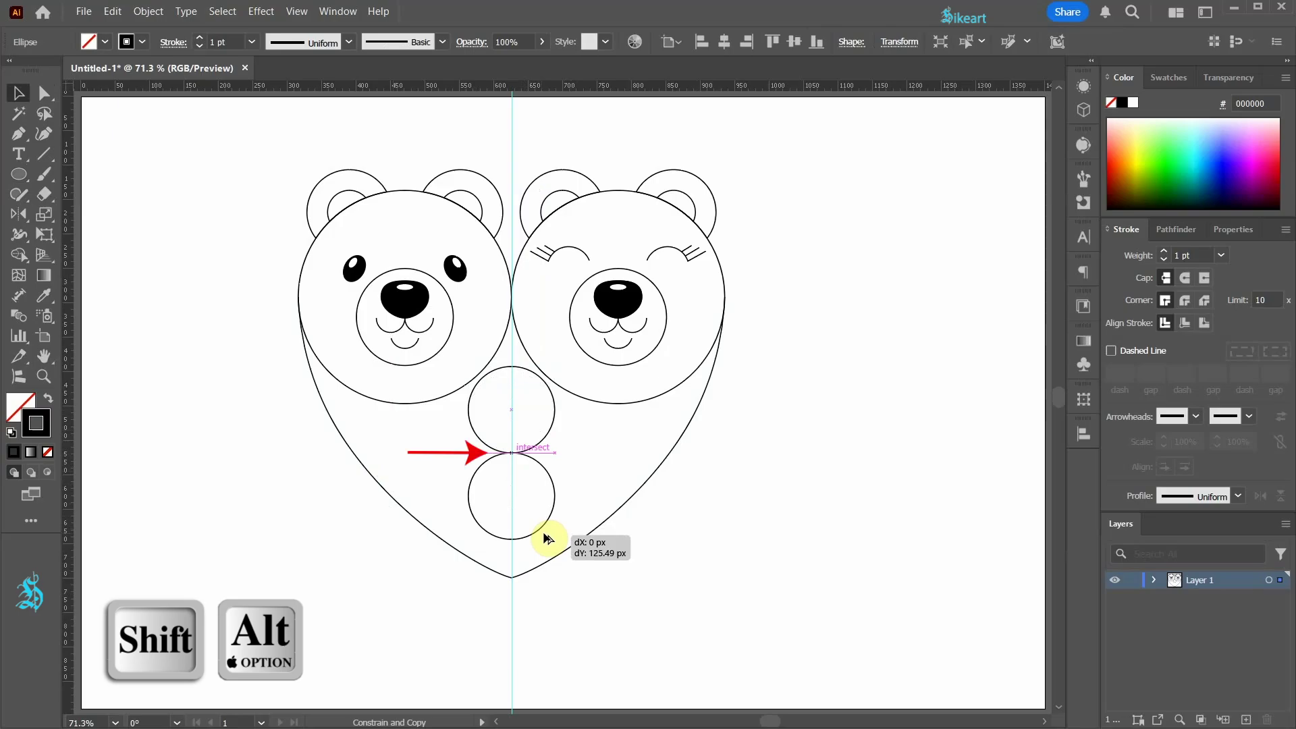
left_click_drag(546, 538, 544, 537)
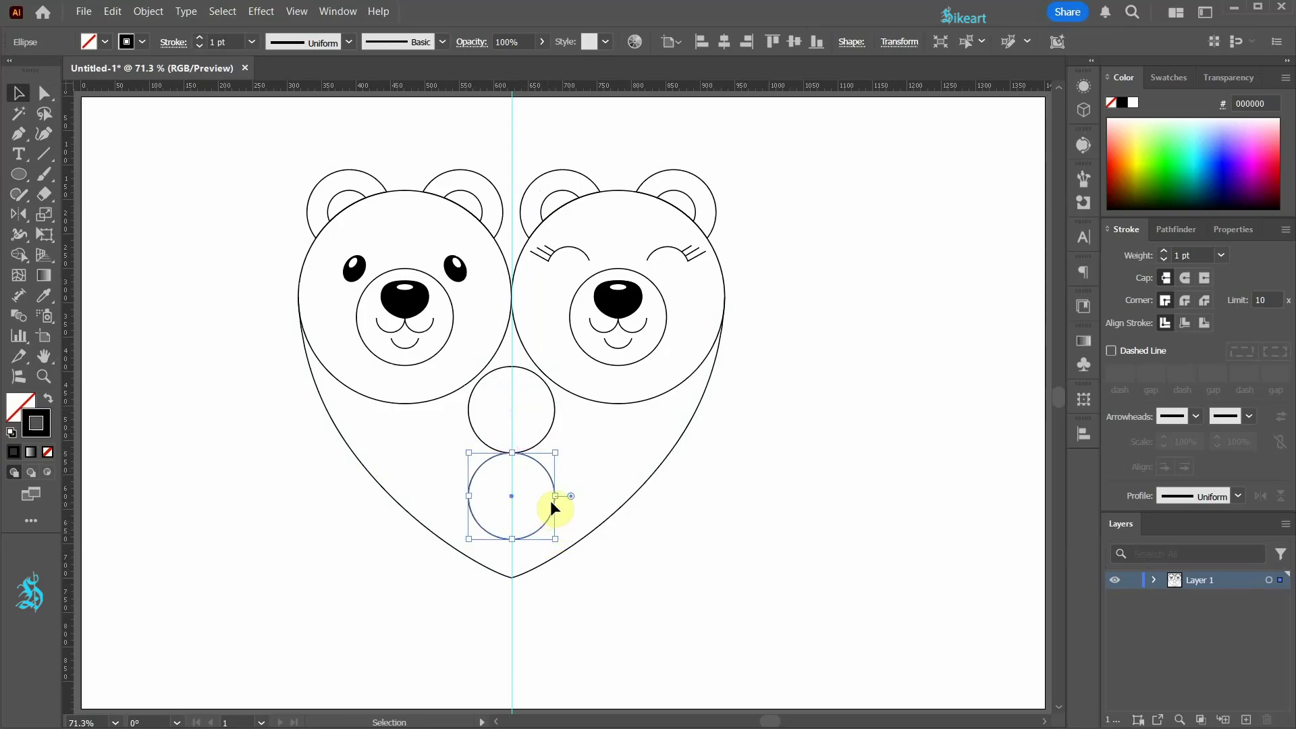
Select both circles and, in outline view, move them straight up until the upper one touches both heads, then restore the preview.
left_click(474, 421)
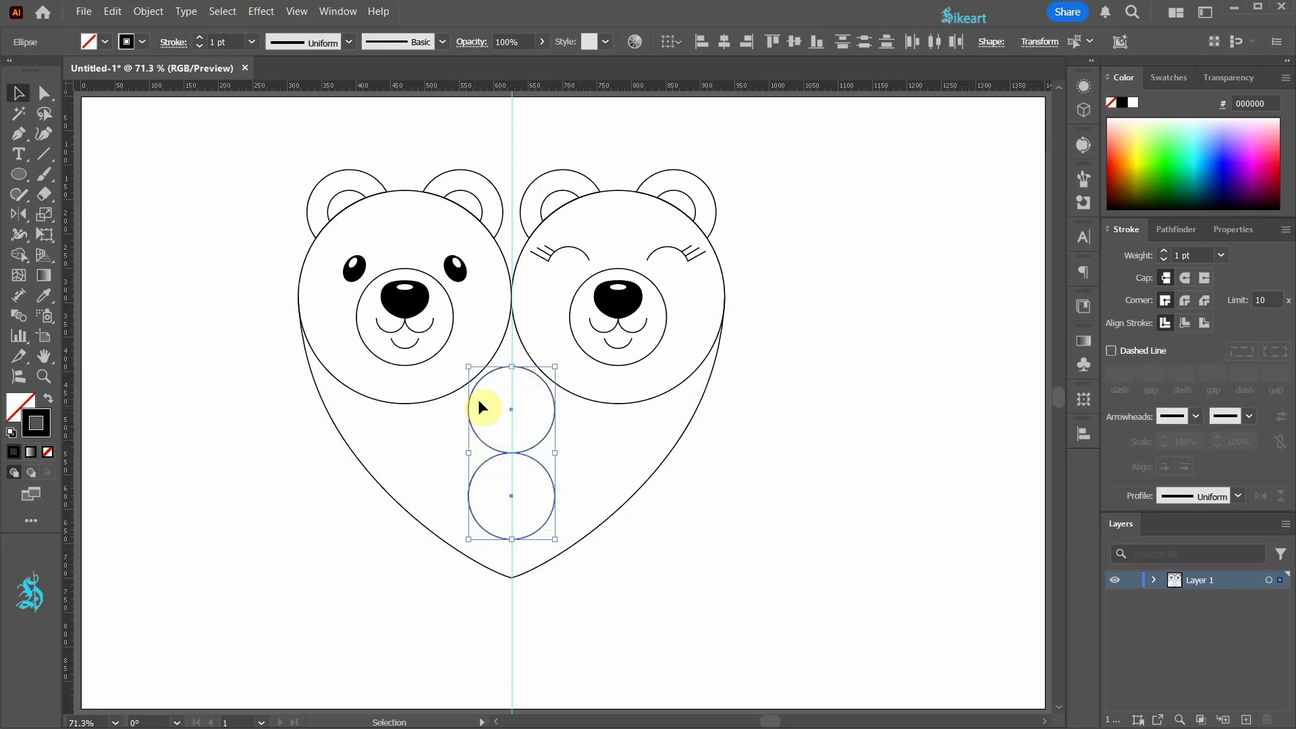
scroll(490, 371, "up", 1)
scroll(492, 373, "up", 3)
left_click(522, 367)
key("ctrl+y")
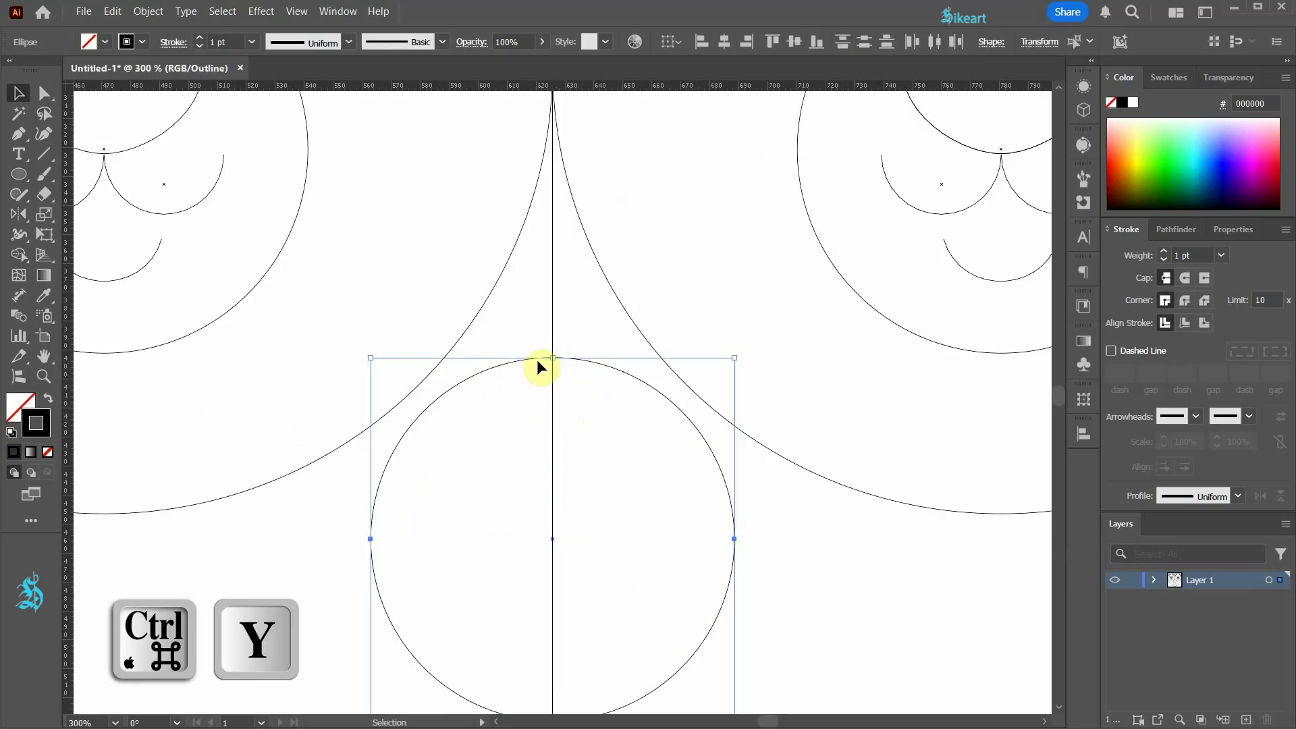
left_click_drag(579, 362, 577, 328)
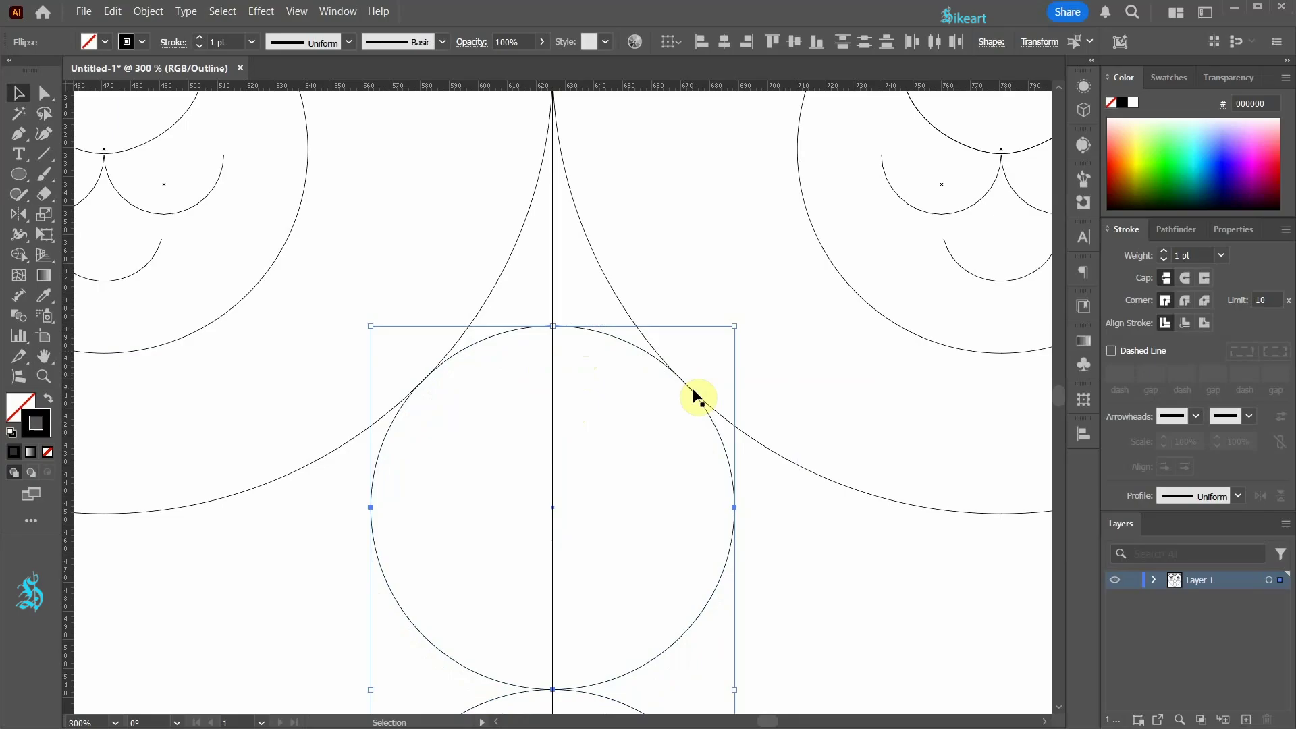
key("ctrl+y")
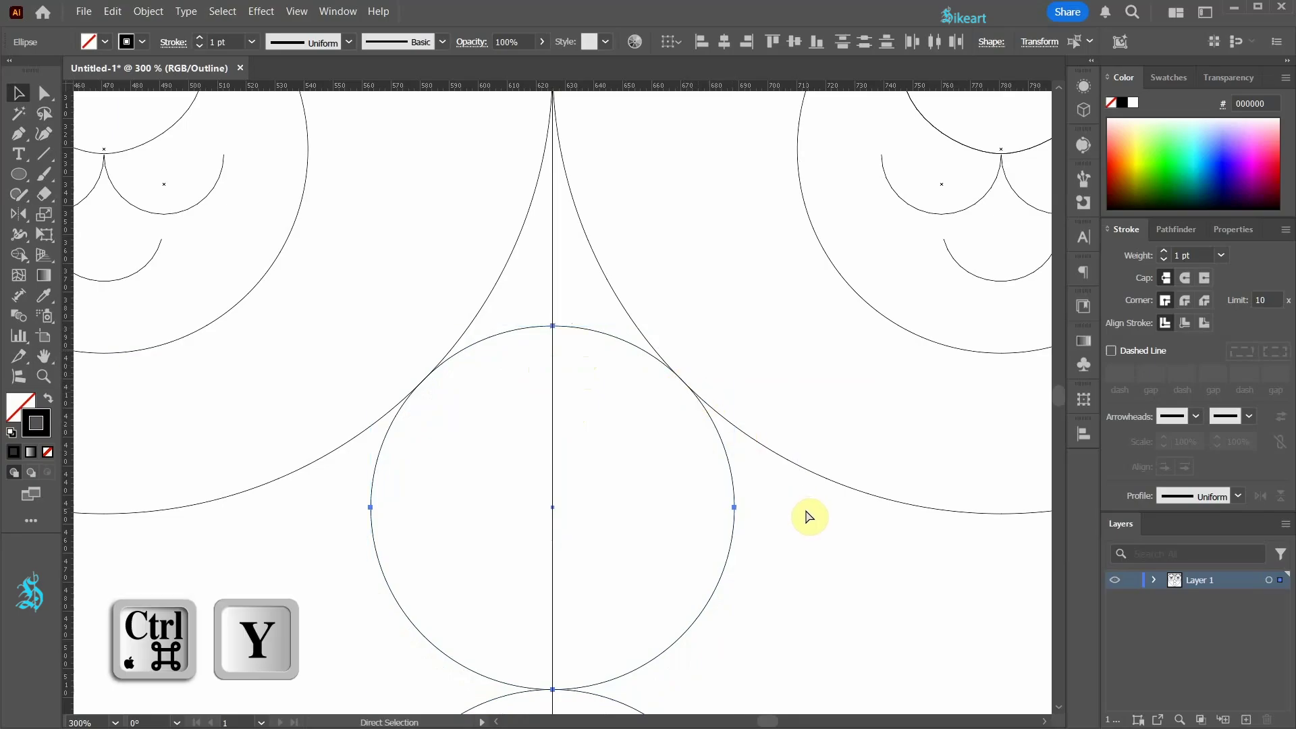
scroll(650, 416, "down", 3)
Cut the lower circle open at its rightmost anchor with the Scissors tool.
left_click(729, 580)
left_click(676, 569)
key("c")
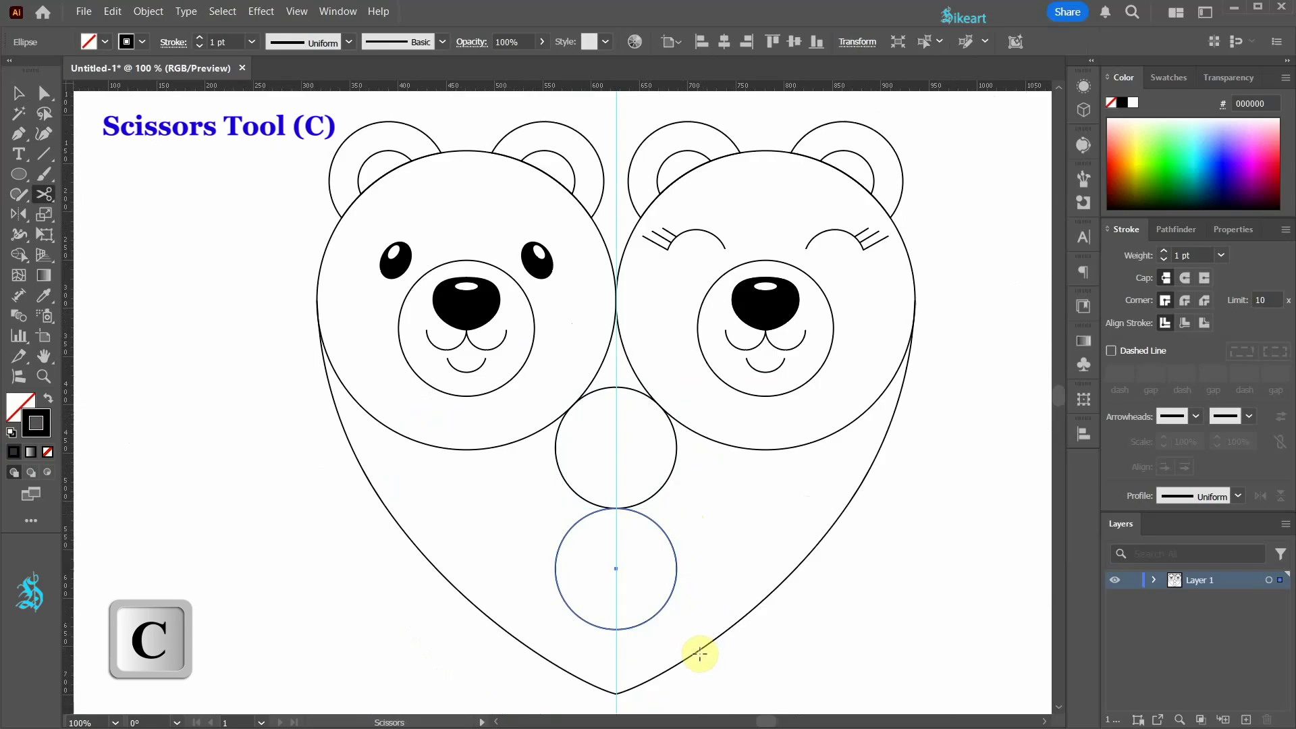
left_click(676, 569)
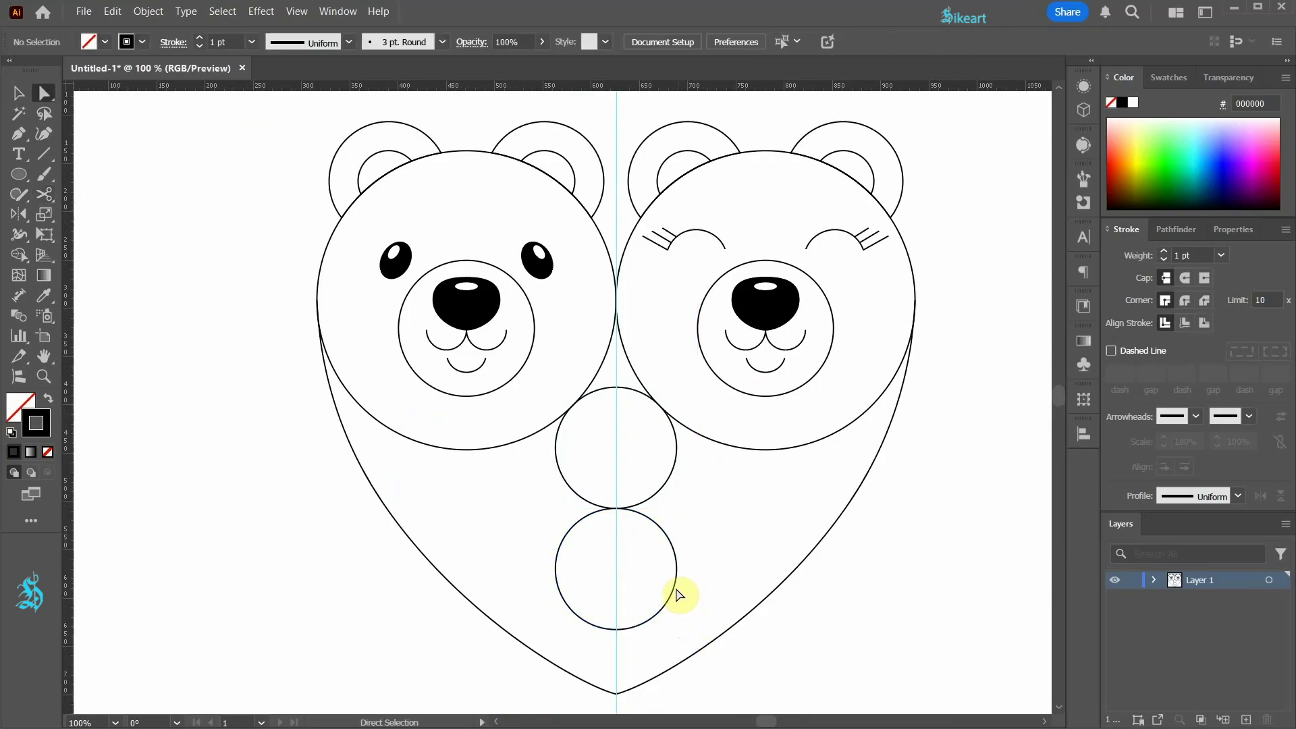
Pull the cut circle's lower free end out to about X 898, Y 495 px, and lengthen the bottom anchor's handle to smooth the curve.
key("a")
left_click(677, 570)
left_click(678, 569)
left_click_drag(682, 569, 878, 497)
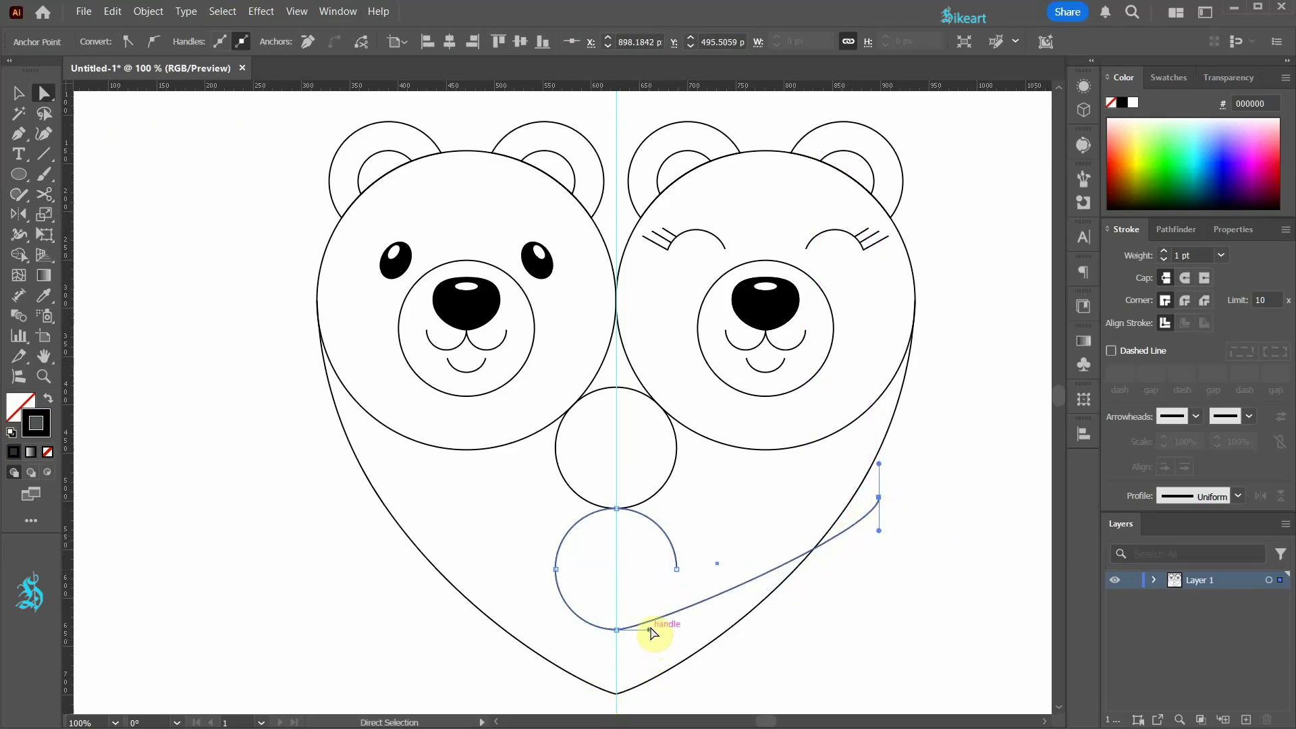
left_click_drag(650, 630, 770, 629)
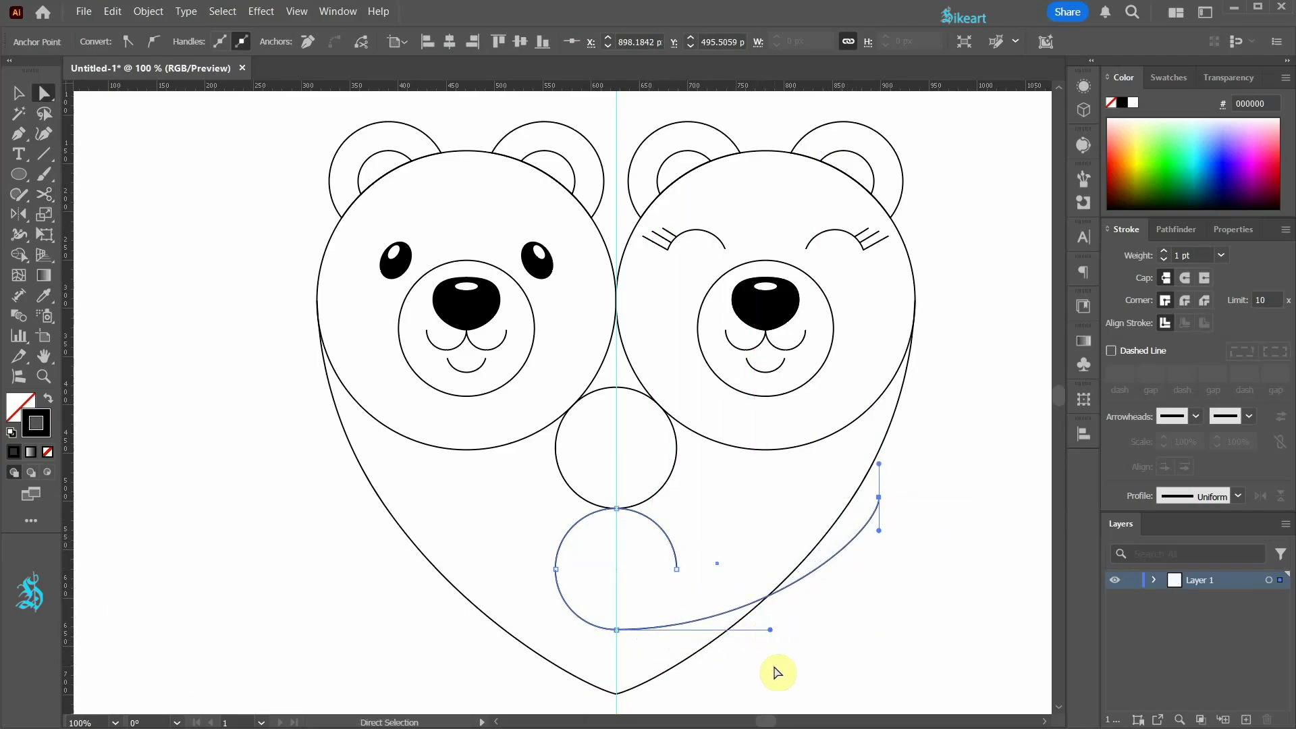
key("v")
left_click(798, 681)
Select all the artwork and merge the upper arm circle into the left bear's body with the Shape Builder tool.
key("ctrl+0")
left_click_drag(232, 143, 861, 619)
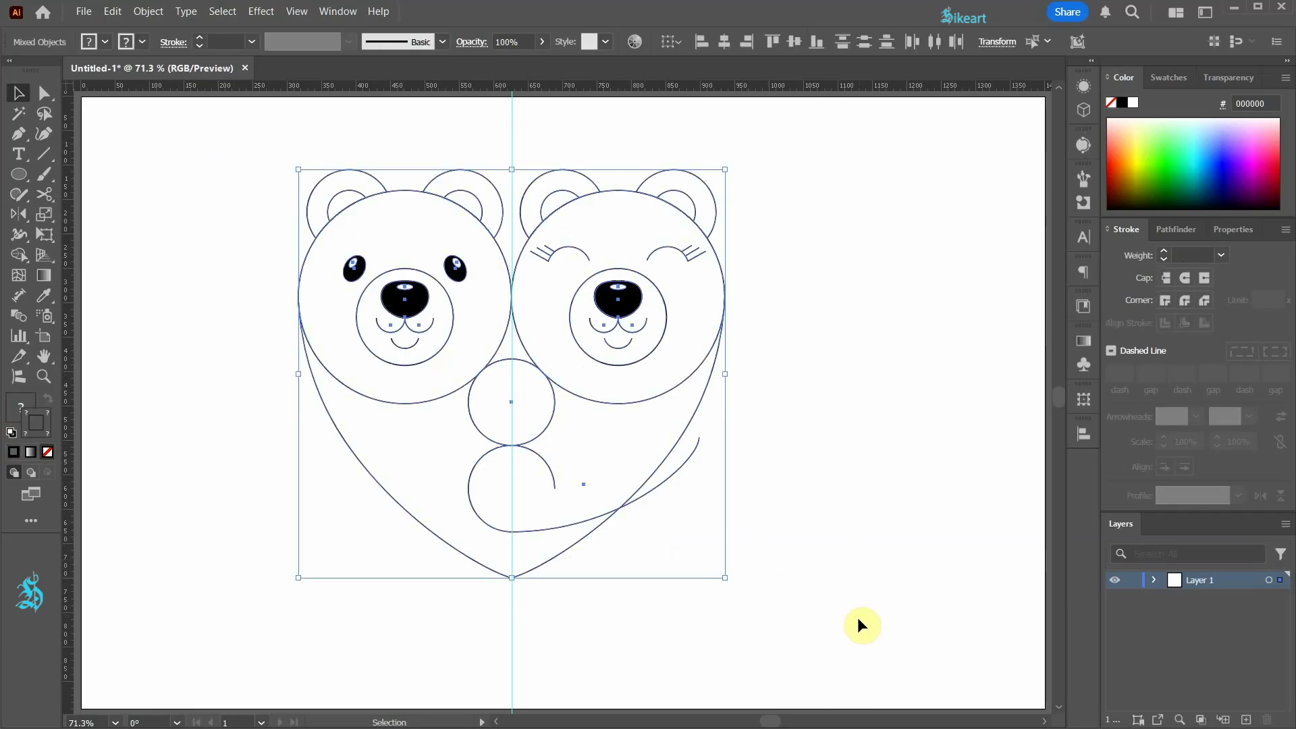
left_click(19, 258)
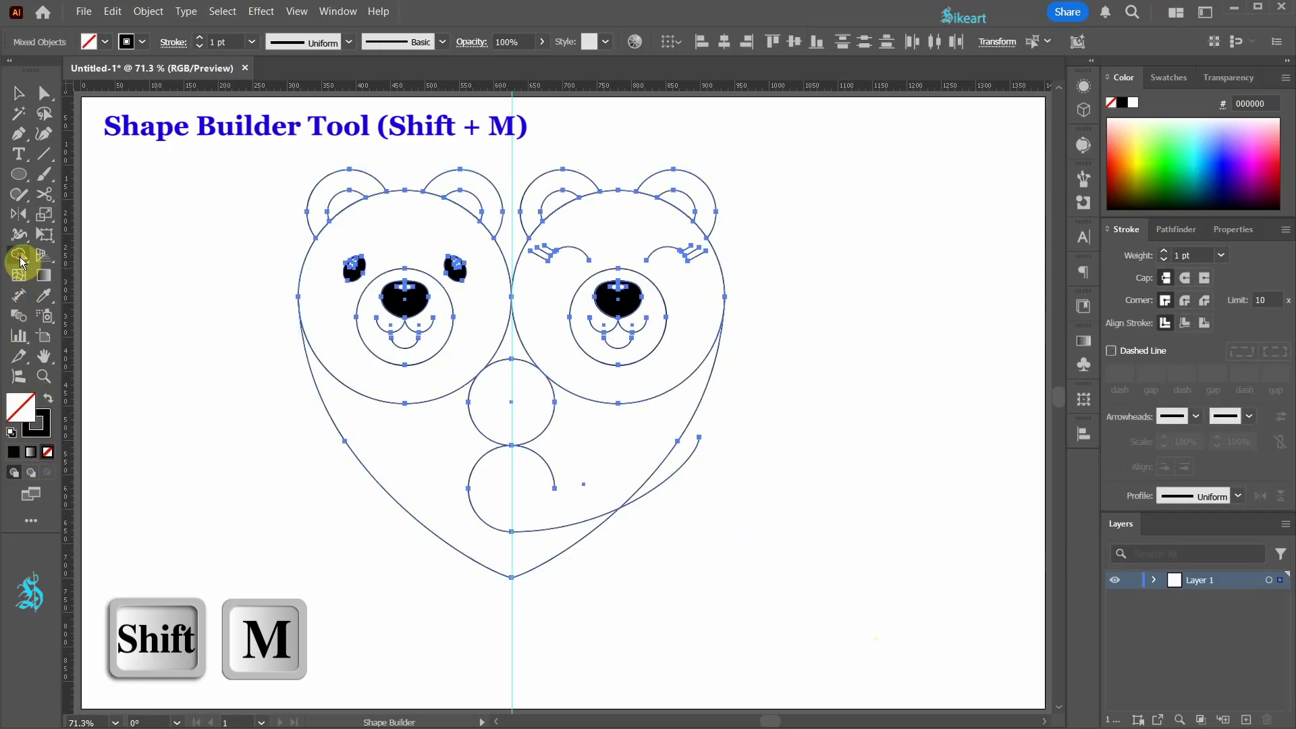
left_click_drag(513, 424, 459, 446)
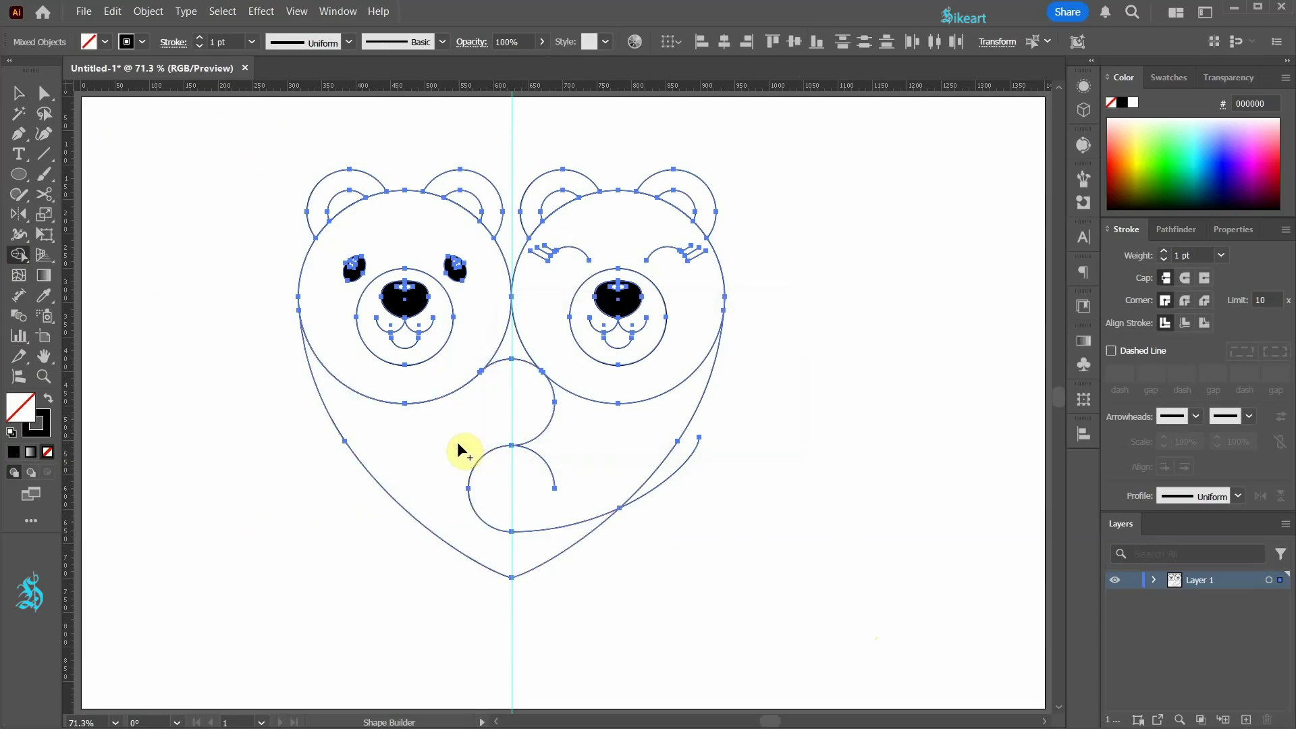
Fill the left bear's body with arm, its outer ears and its head with light blue A6F3FF.
left_click(1202, 129)
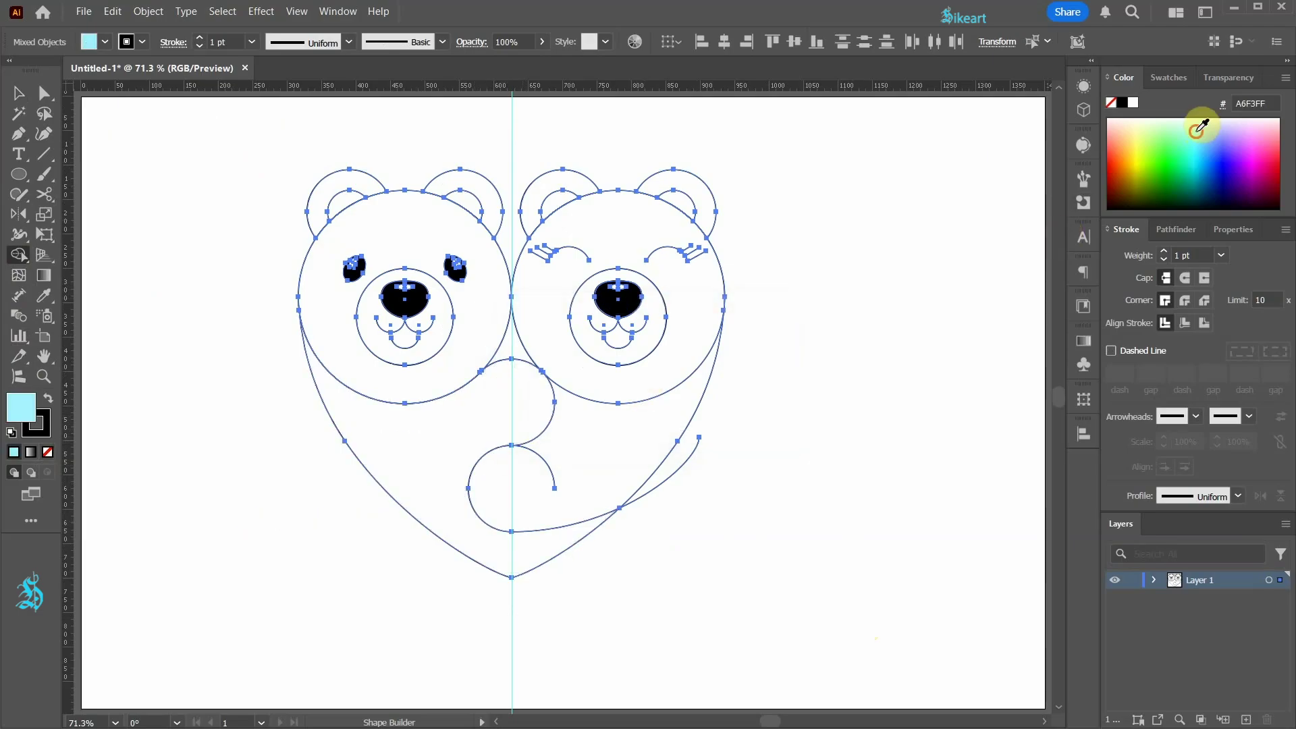
left_click(473, 445)
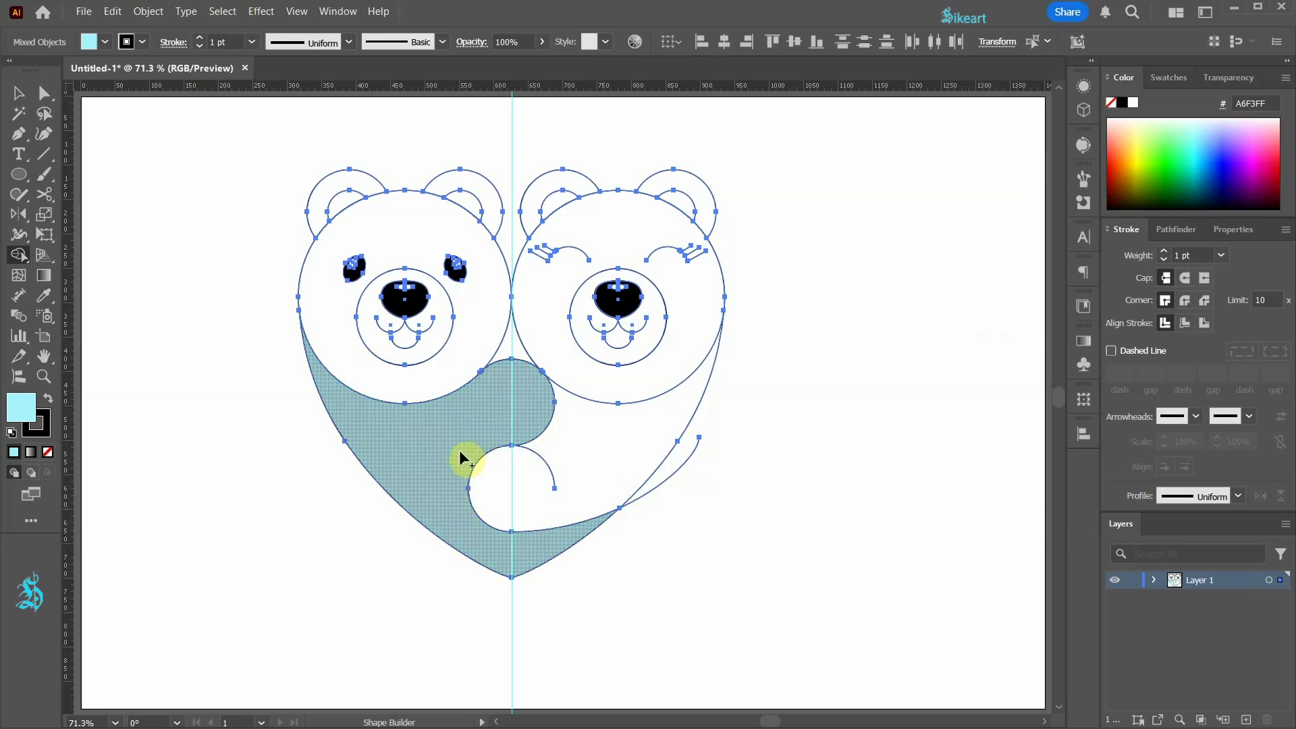
left_click(469, 186)
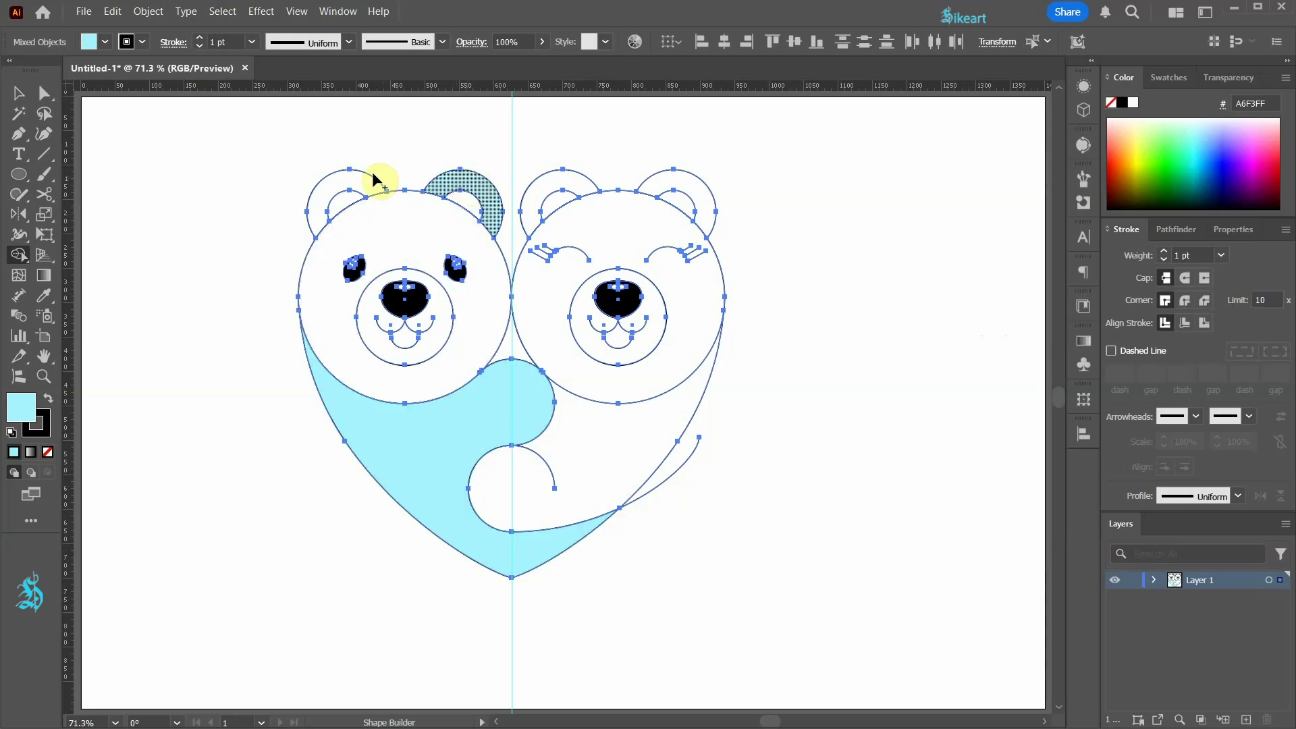
left_click(364, 181)
left_click(452, 216)
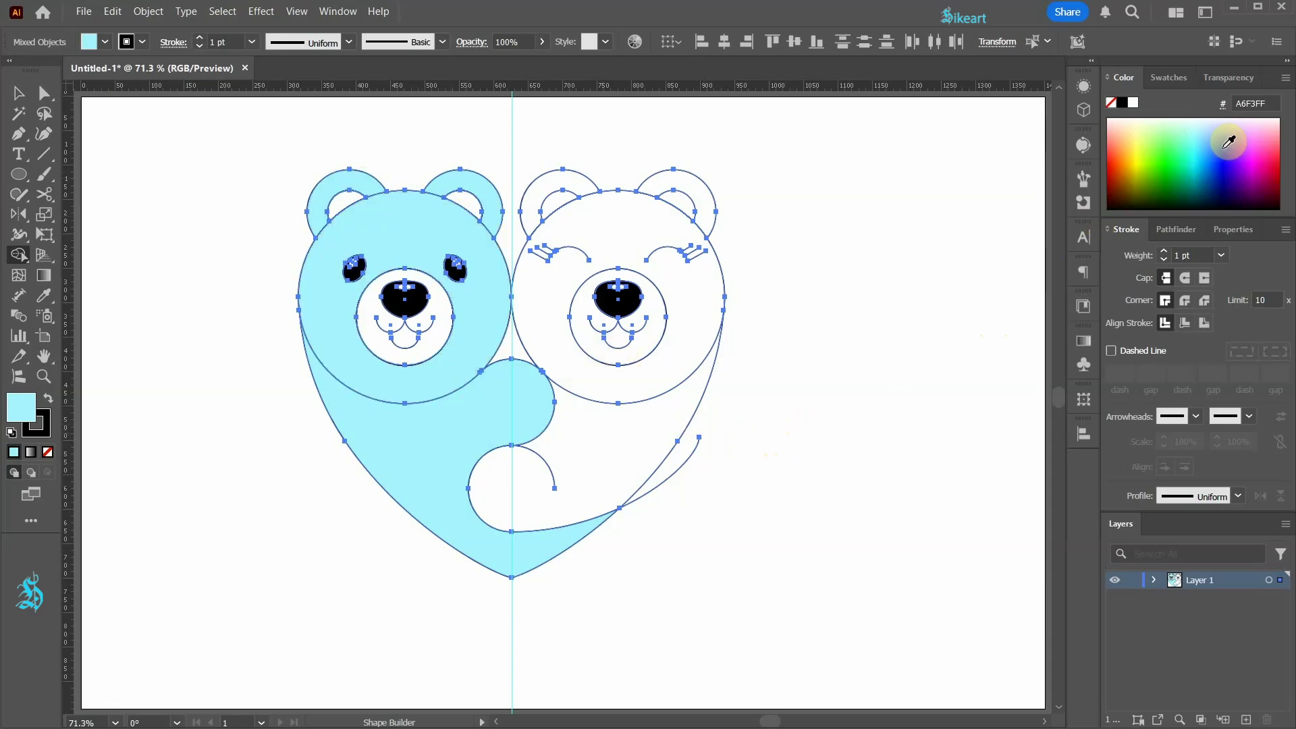
Fill the right bear's body with arm, head, ears and muzzle with pink FFABFE.
left_click(1264, 118)
left_click(602, 457)
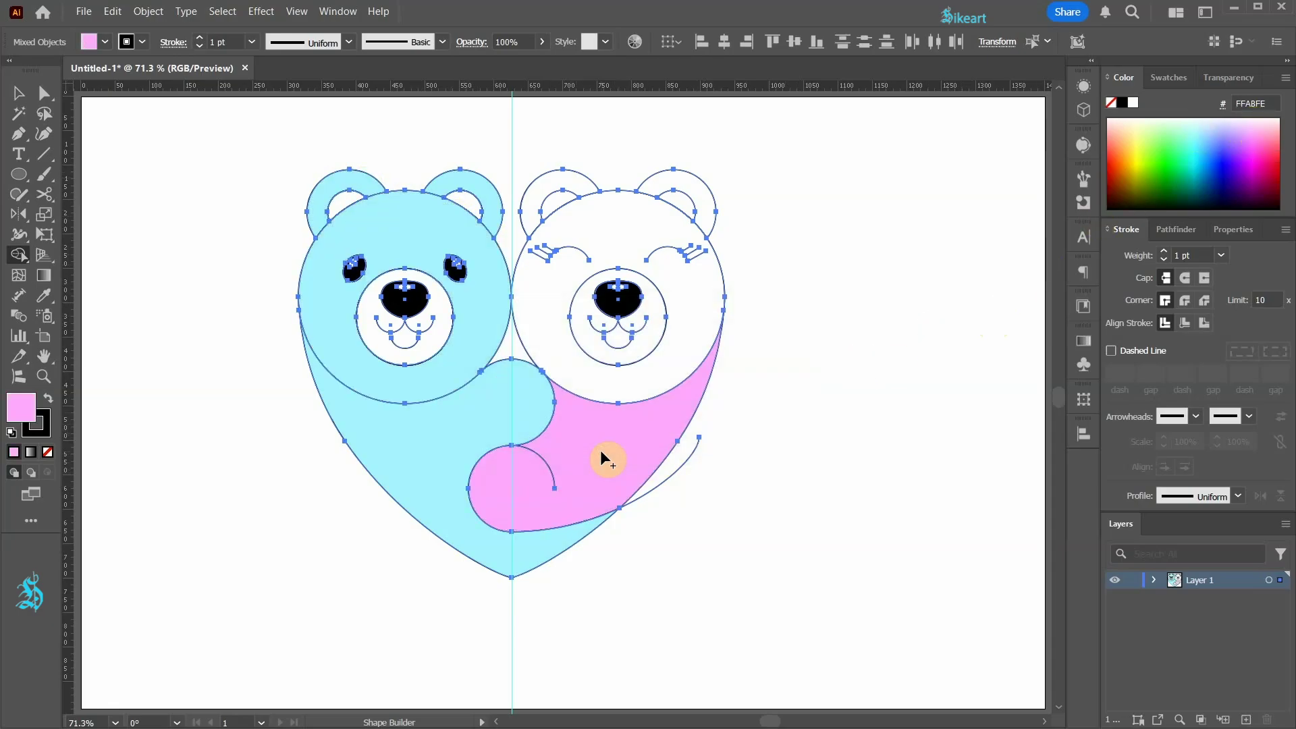
left_click(702, 266)
left_click(706, 202)
left_click(594, 193)
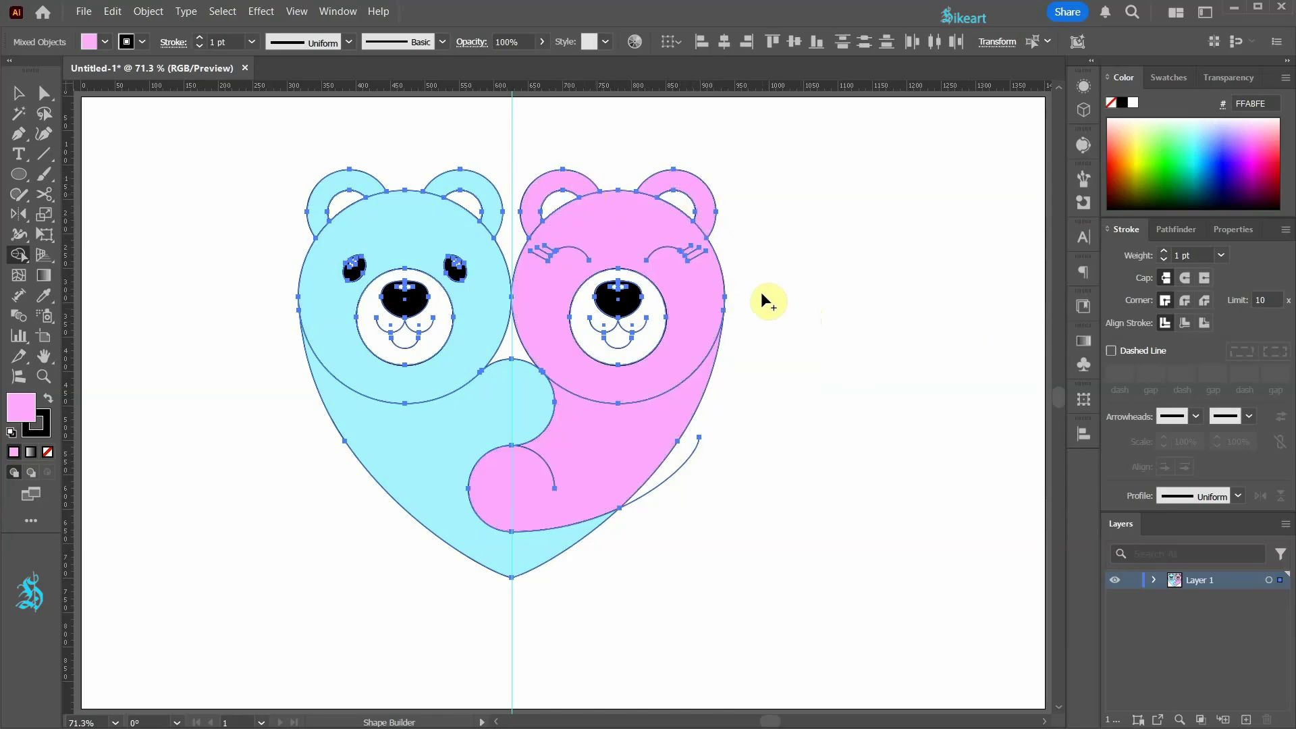
left_click(558, 203)
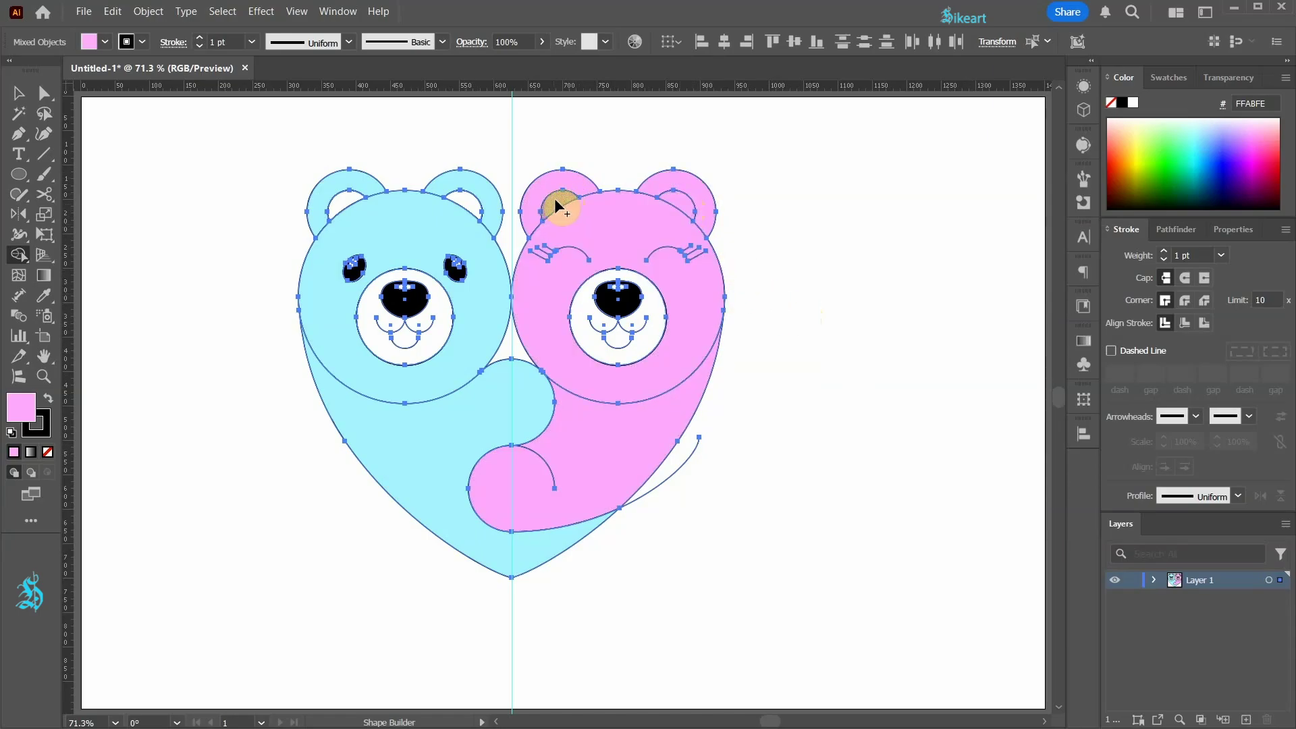
left_click(655, 299)
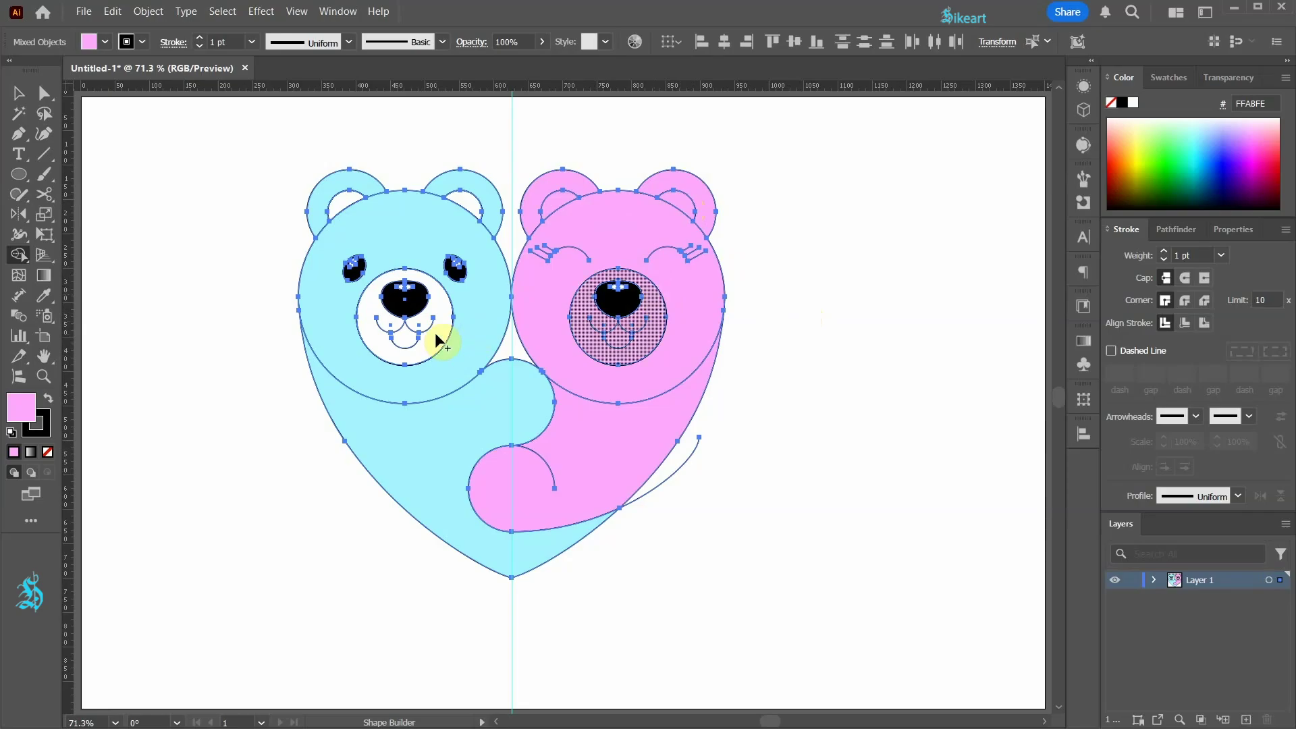
Set the fill to the paler pink FFCCFF and apply it to the right bear's muzzle and inner ears.
double_click(20, 409)
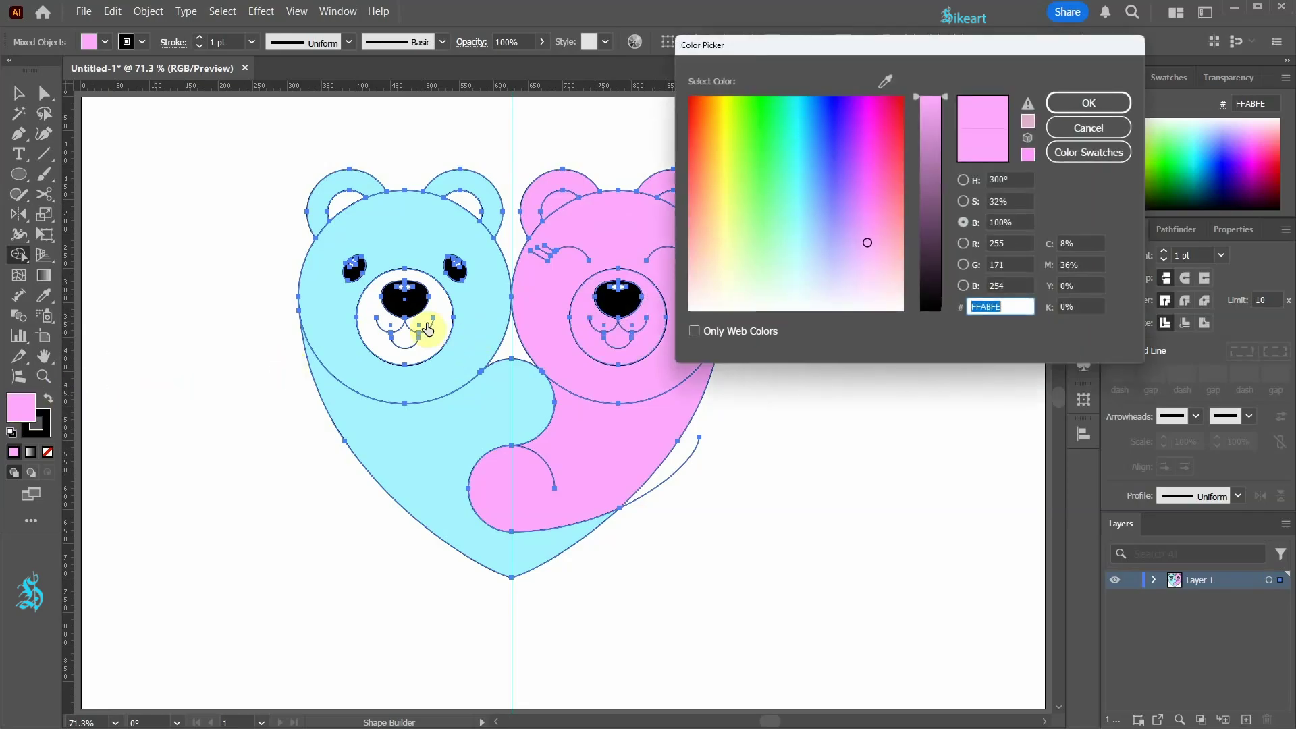
left_click(868, 253)
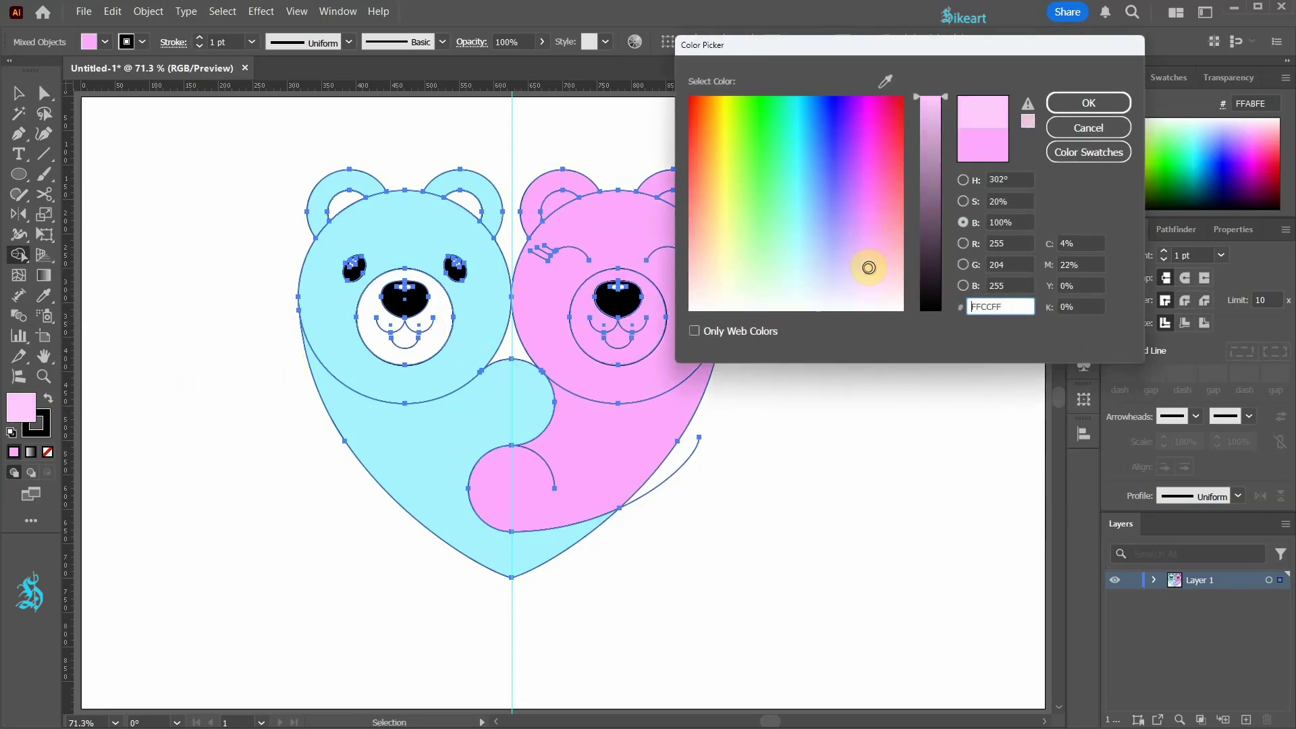
left_click(1065, 108)
left_click(651, 339)
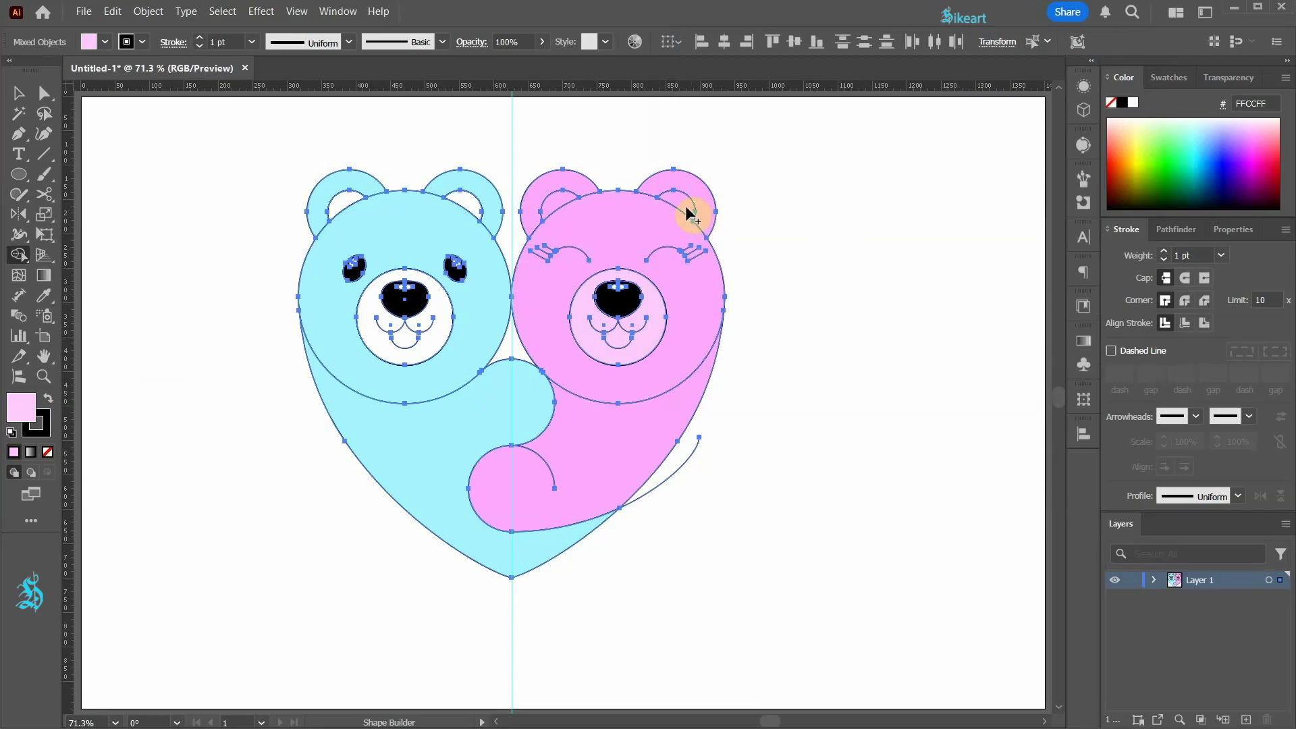
left_click(554, 207)
Select the left bear's parts and fill its inner ears and muzzle with pale blue D2FDFF using the Shape Builder tool.
key("v")
left_click(756, 193)
left_click(483, 187)
left_click_drag(500, 380, 411, 414)
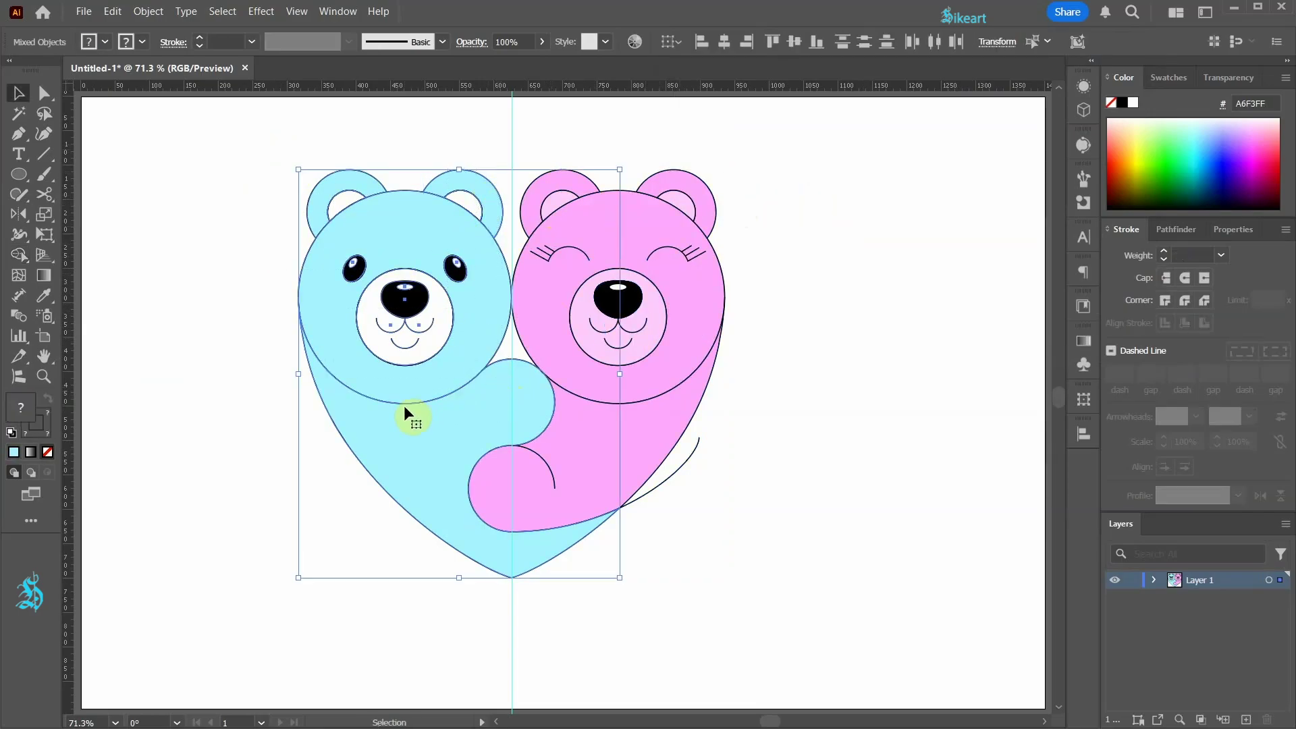
left_click(19, 255)
double_click(20, 407)
left_click(1088, 110)
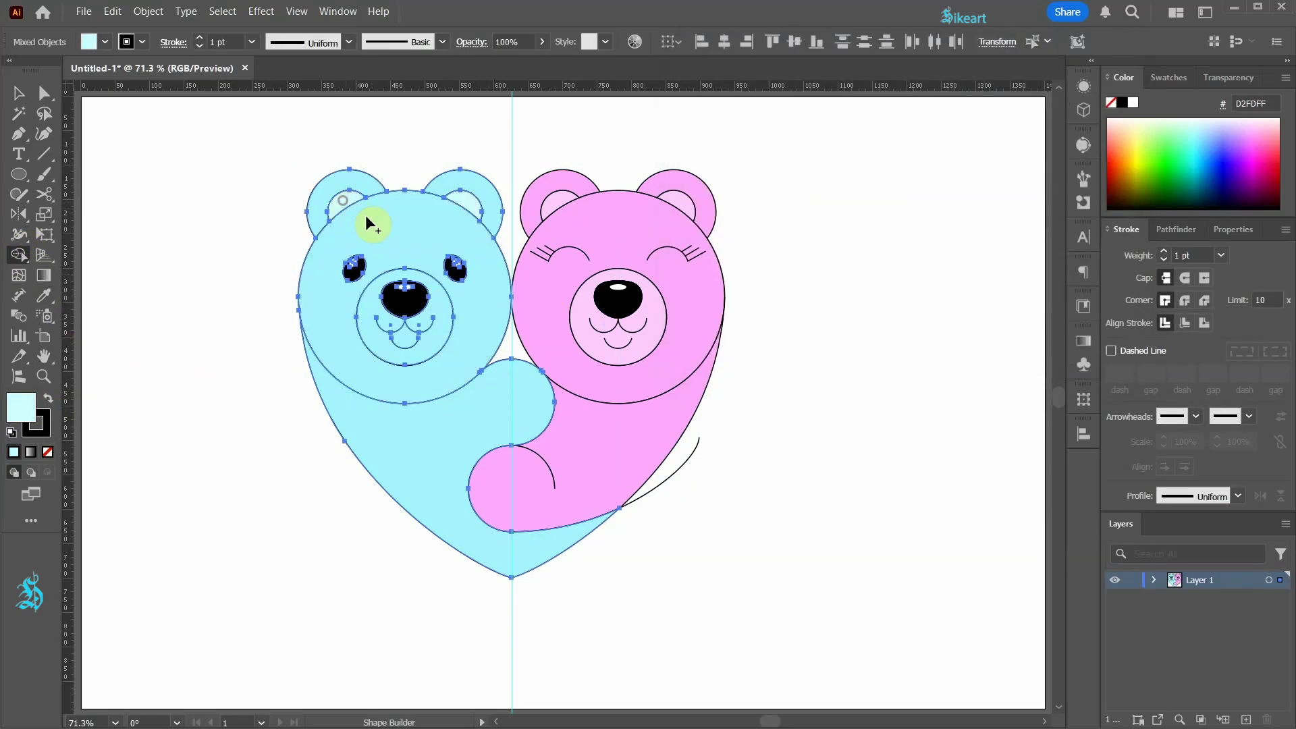
left_click(443, 297)
left_click(713, 564)
key("v")
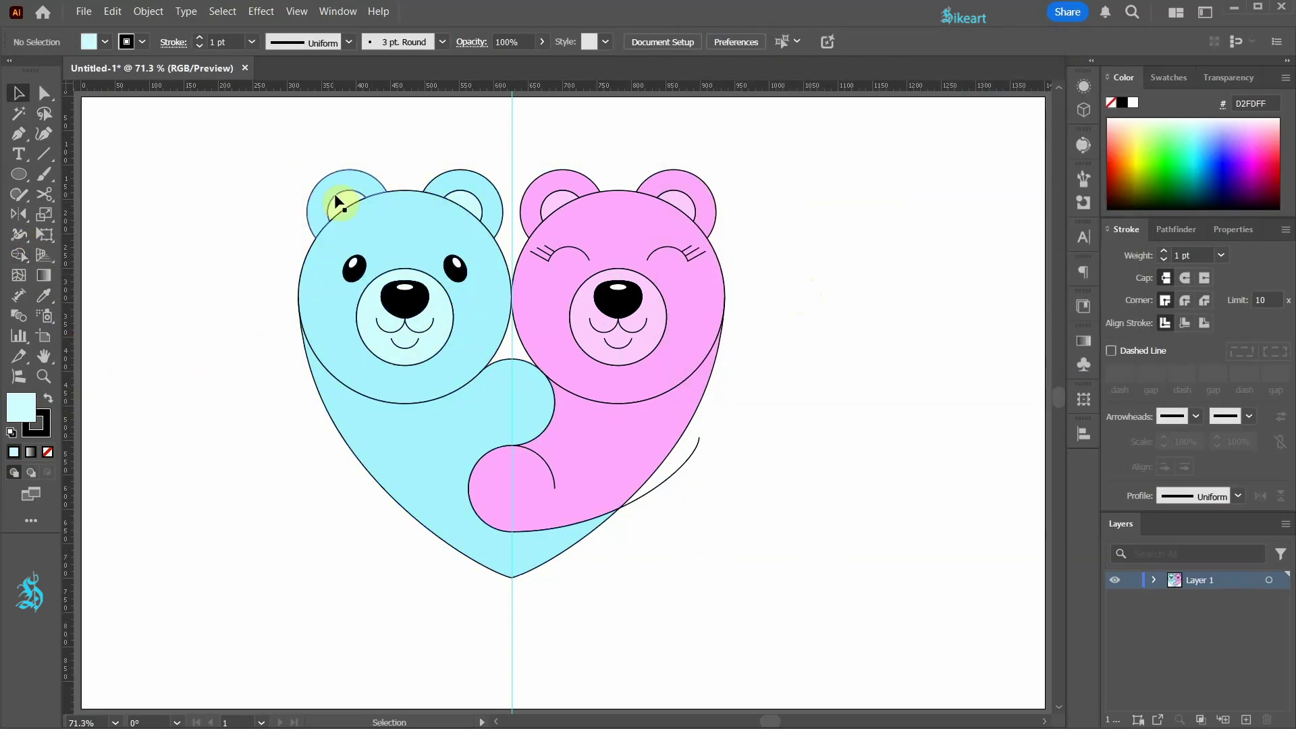
Select the left bear's inner ears and muzzle and lower the saturation of their pale blue with Recolor Artwork.
left_click(346, 194)
left_click(463, 207, "shift")
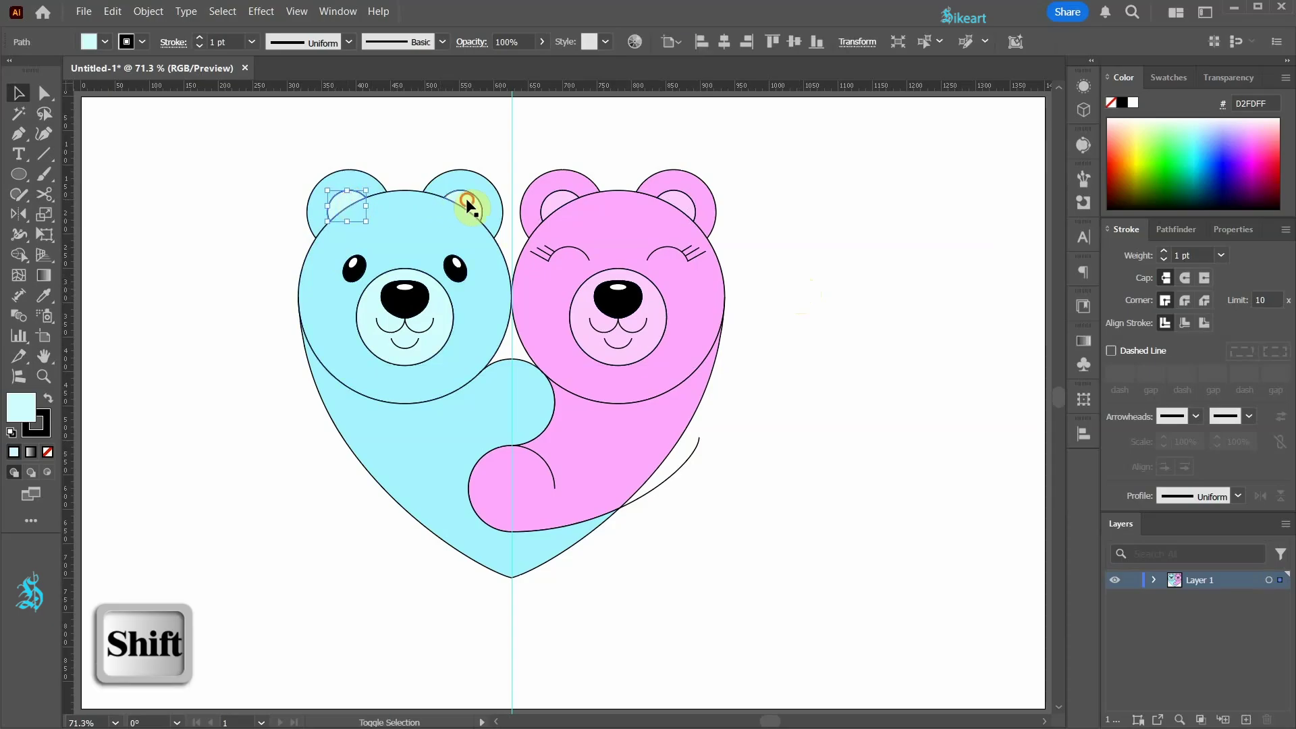
left_click(442, 311, "shift")
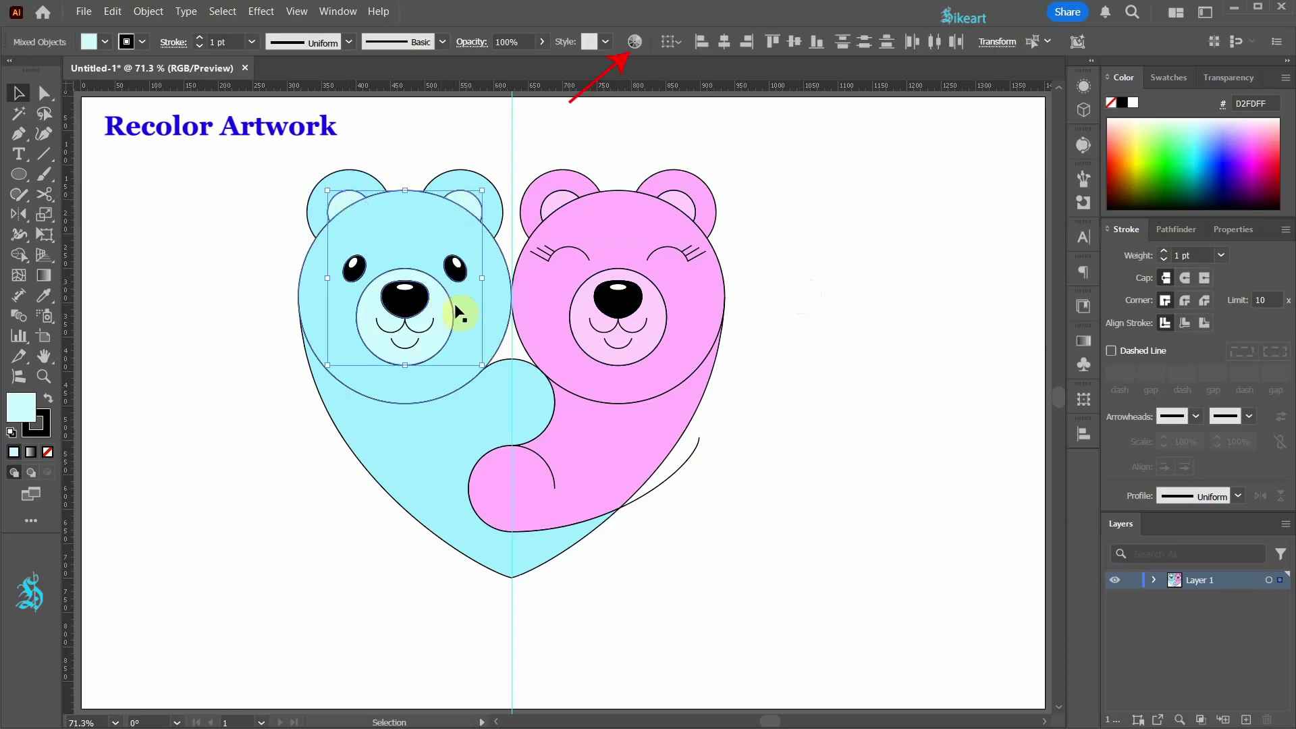
left_click(635, 42)
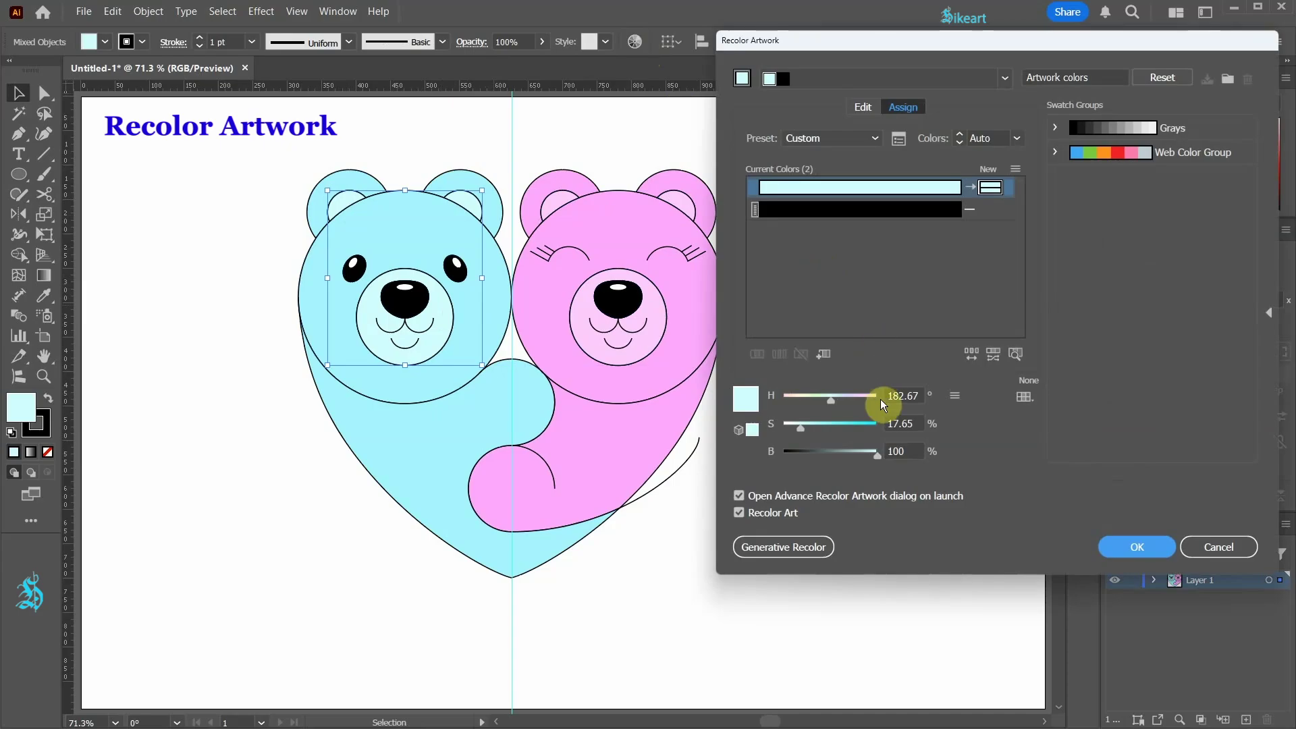
left_click_drag(801, 428, 788, 428)
key("Return")
Recolor the right bear's inner ears and muzzle with Recolor Artwork, setting the pale pink's saturation to 7%.
left_click(565, 195)
left_click(678, 212, "shift")
left_click(657, 315, "shift")
left_click(635, 43)
left_click(902, 423)
type("7")
left_click(1125, 544)
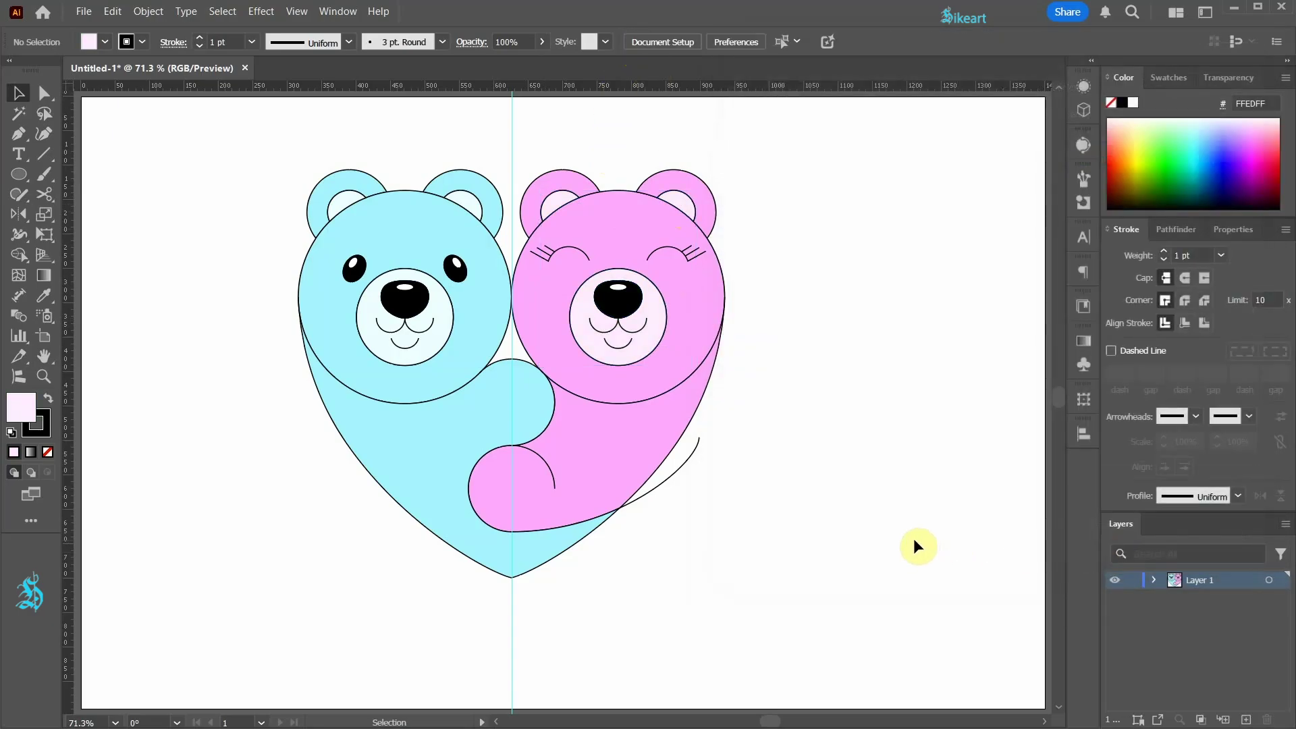
Delete the stray line outside the right bear's body and the leftover arc inside its arm.
key("v")
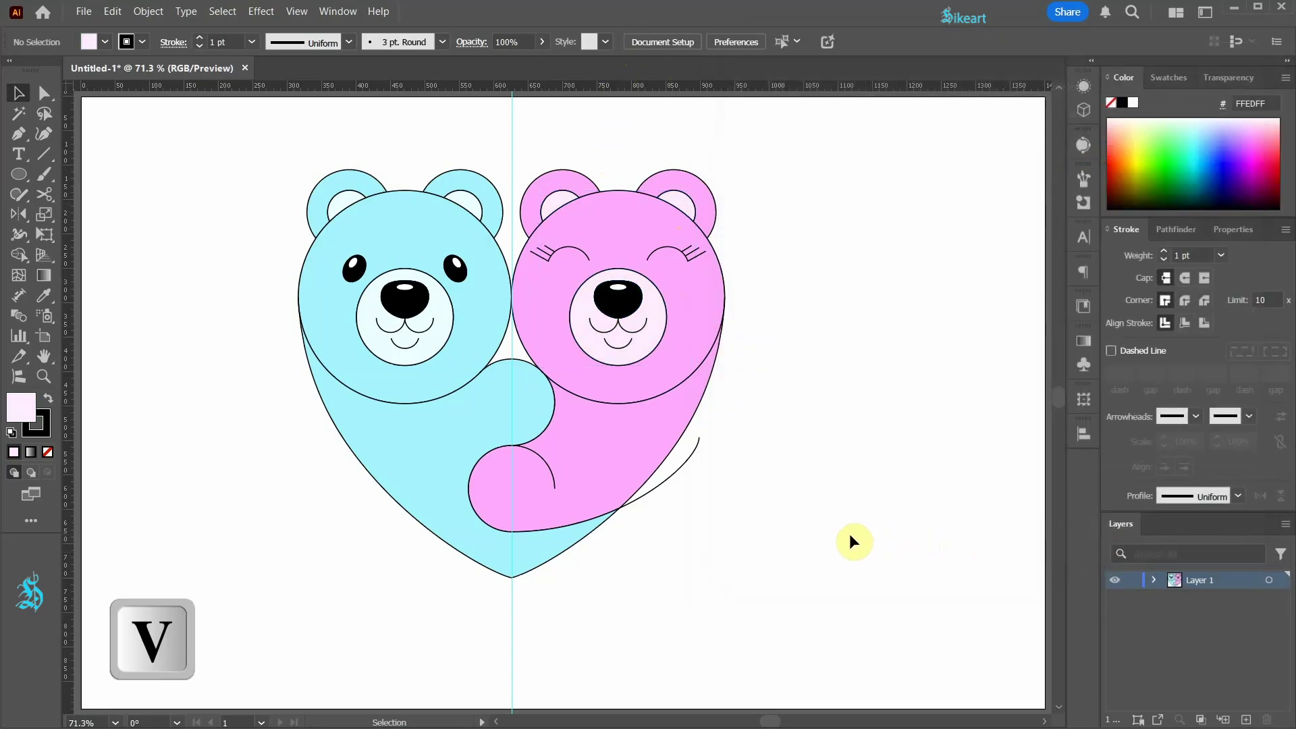
left_click(665, 478)
key("Delete")
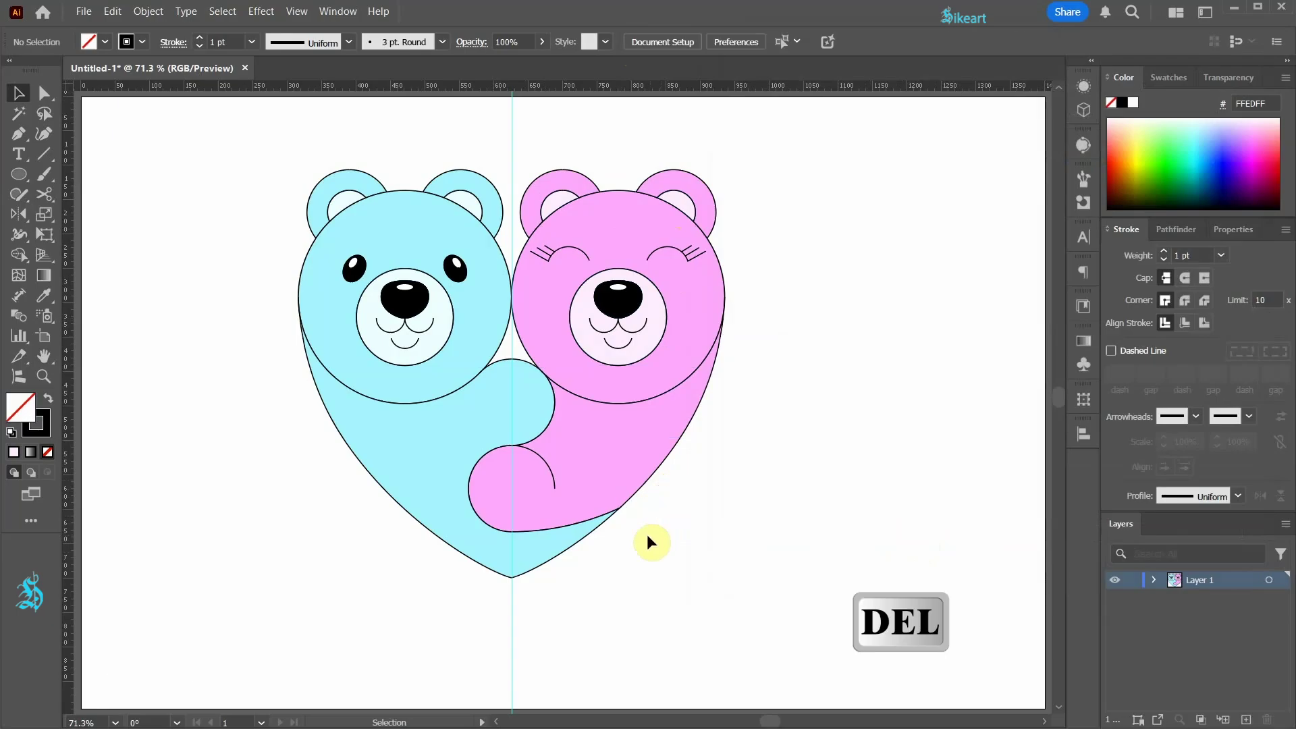
left_click(550, 469)
key("Delete")
Clear all guides and hide the rulers.
left_click(295, 12)
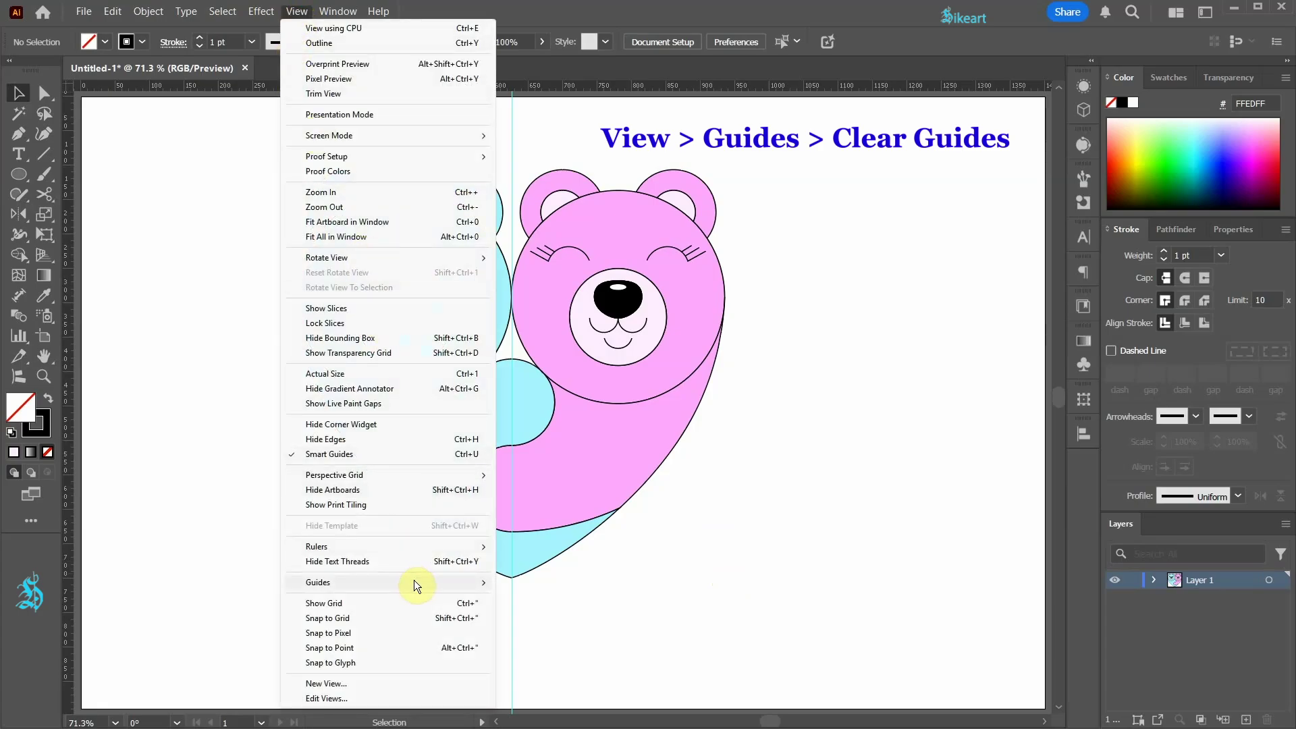
mouse_move(414, 585)
left_click(579, 647)
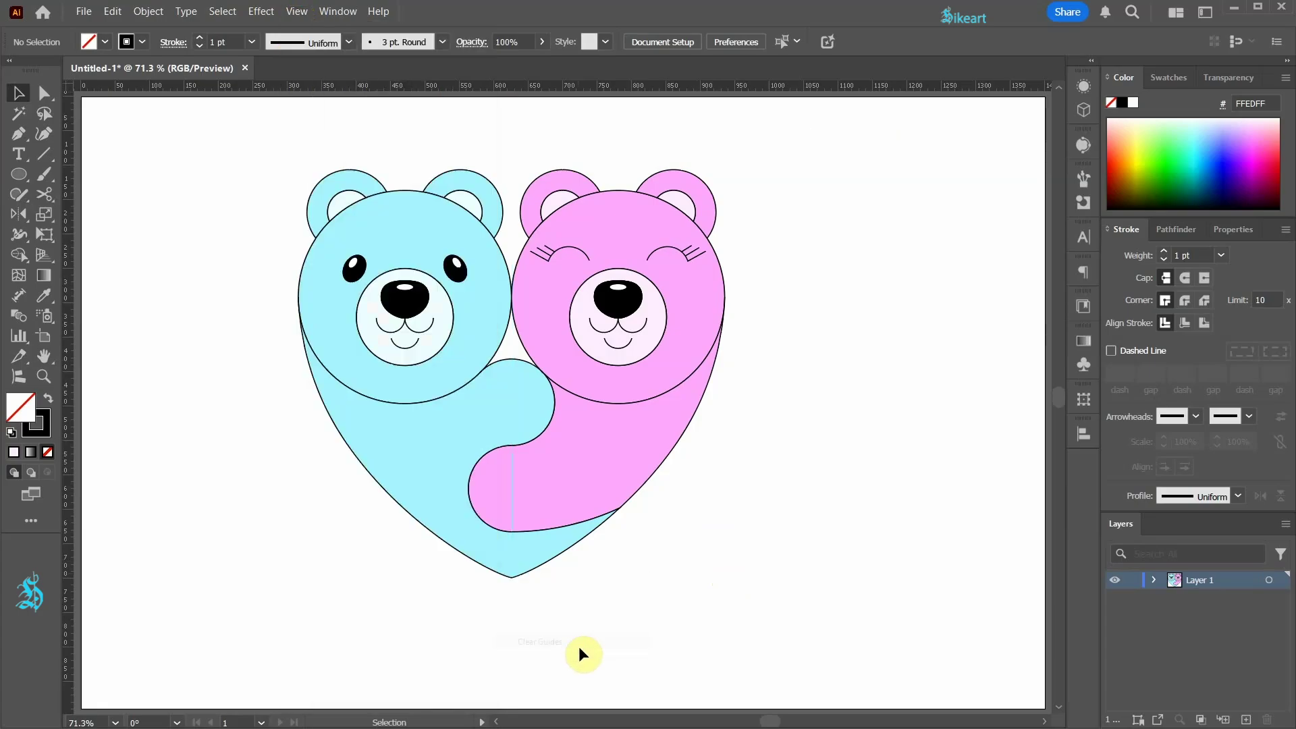
left_click(306, 15)
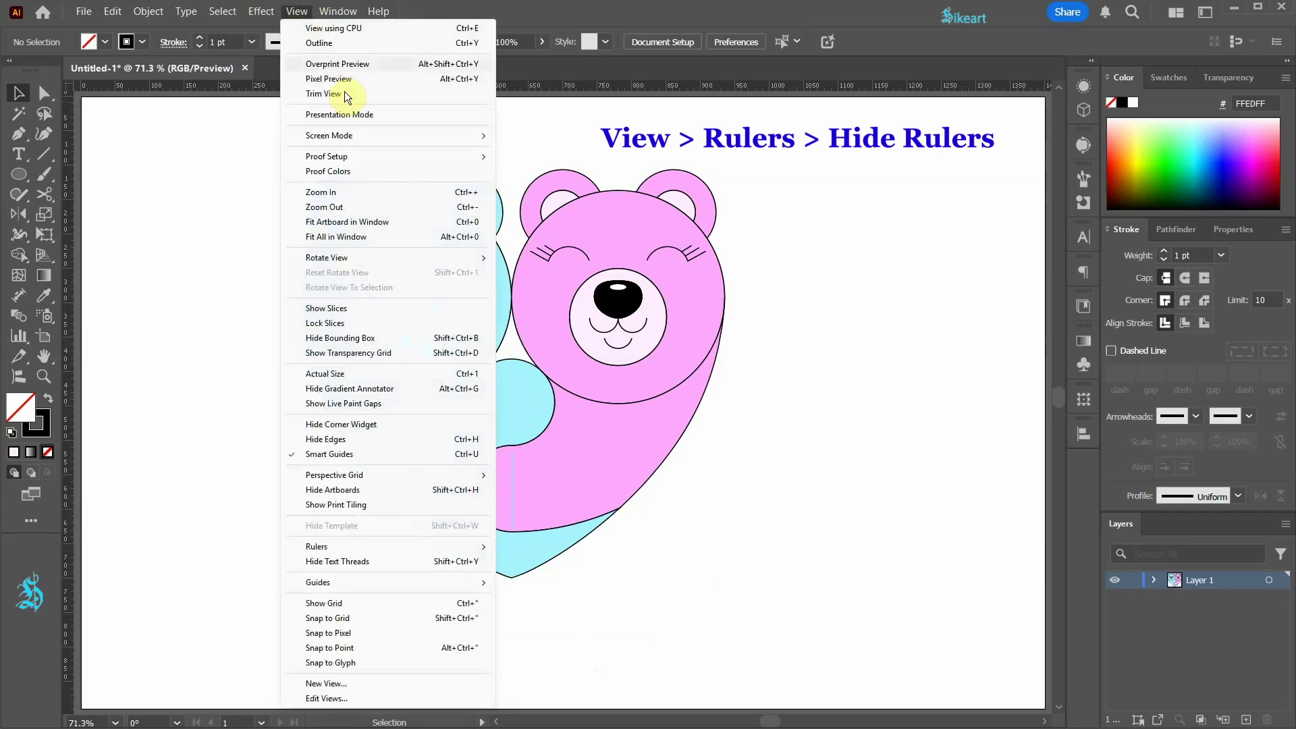
mouse_move(451, 548)
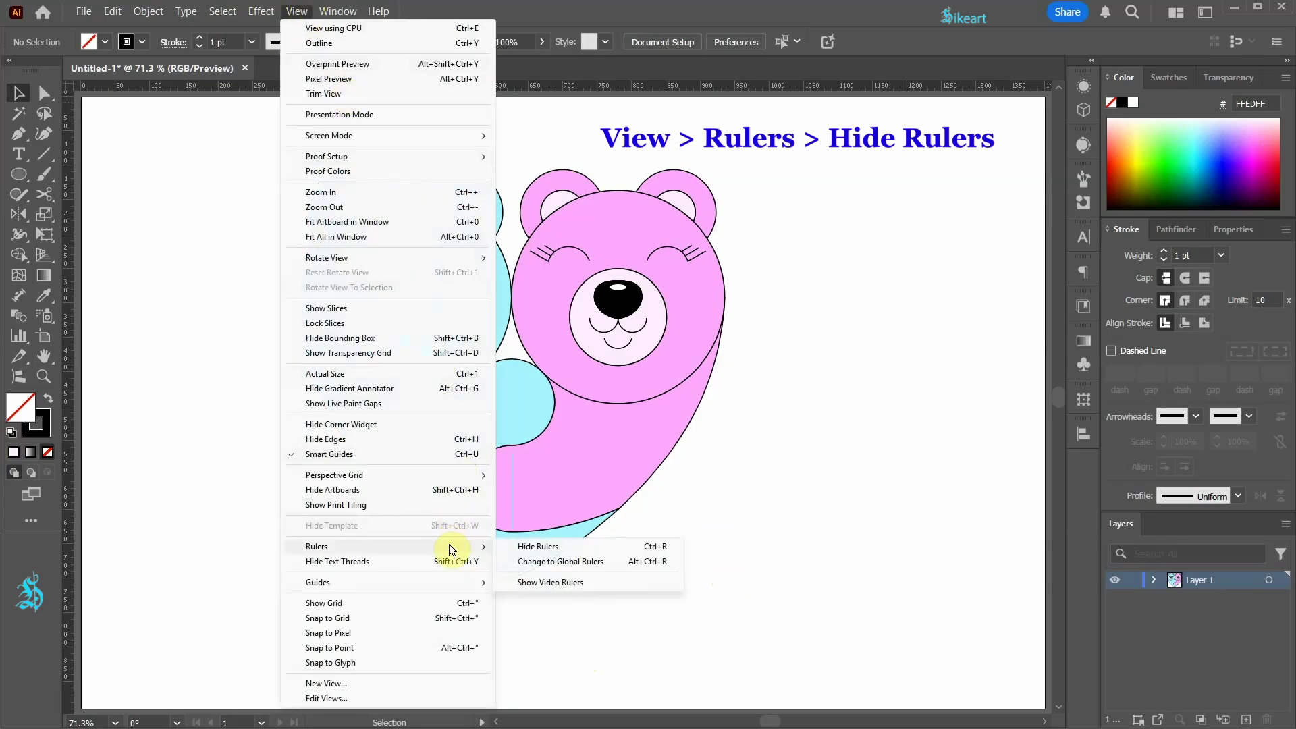
left_click(611, 547)
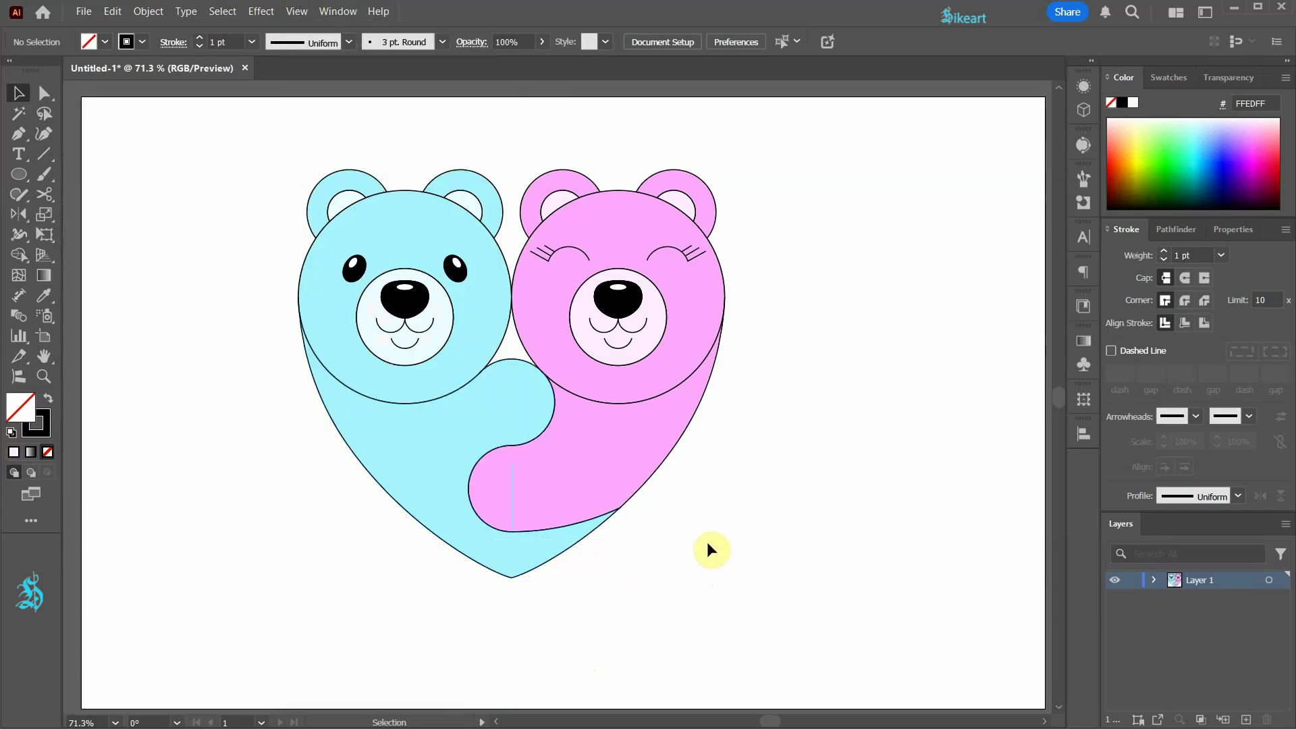
Group all the bear artwork and centre it vertically and horizontally on the artboard.
key("ctrl+0")
left_click_drag(256, 130, 918, 619)
key("ctrl+g")
left_click(1083, 434)
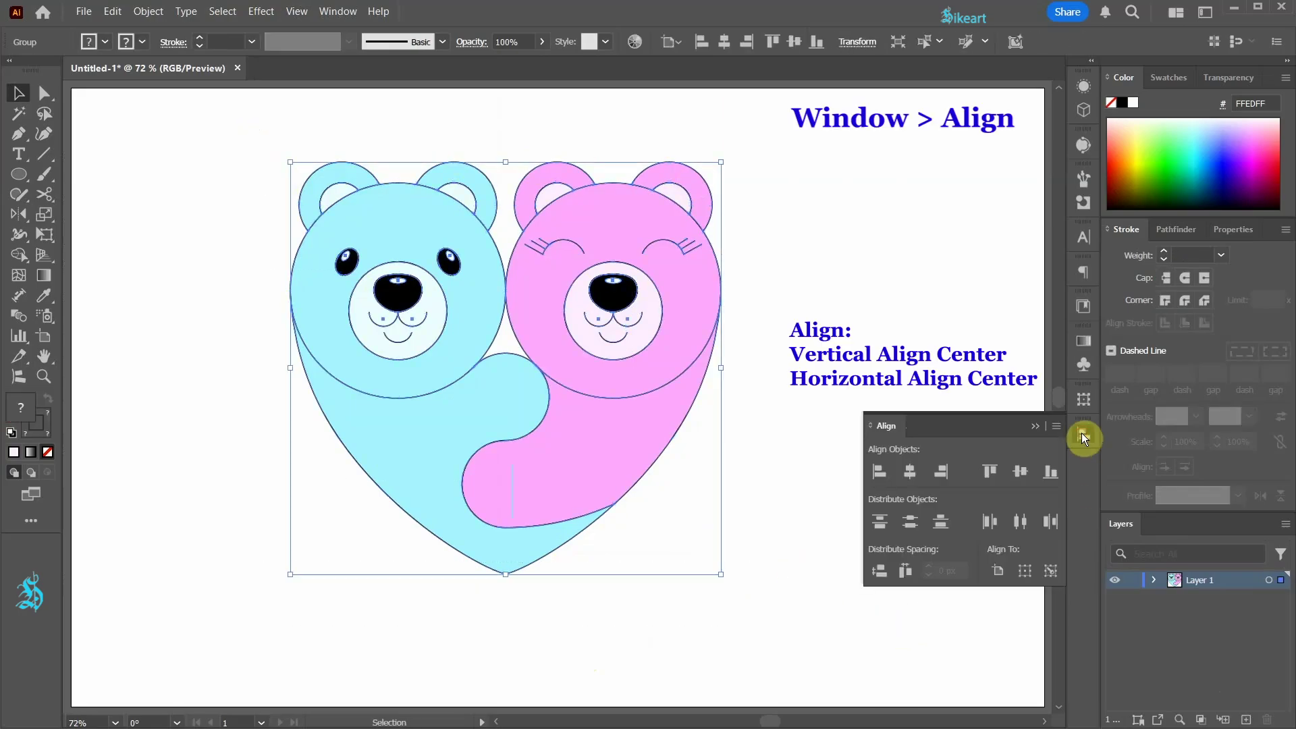
left_click(1026, 478)
left_click(911, 475)
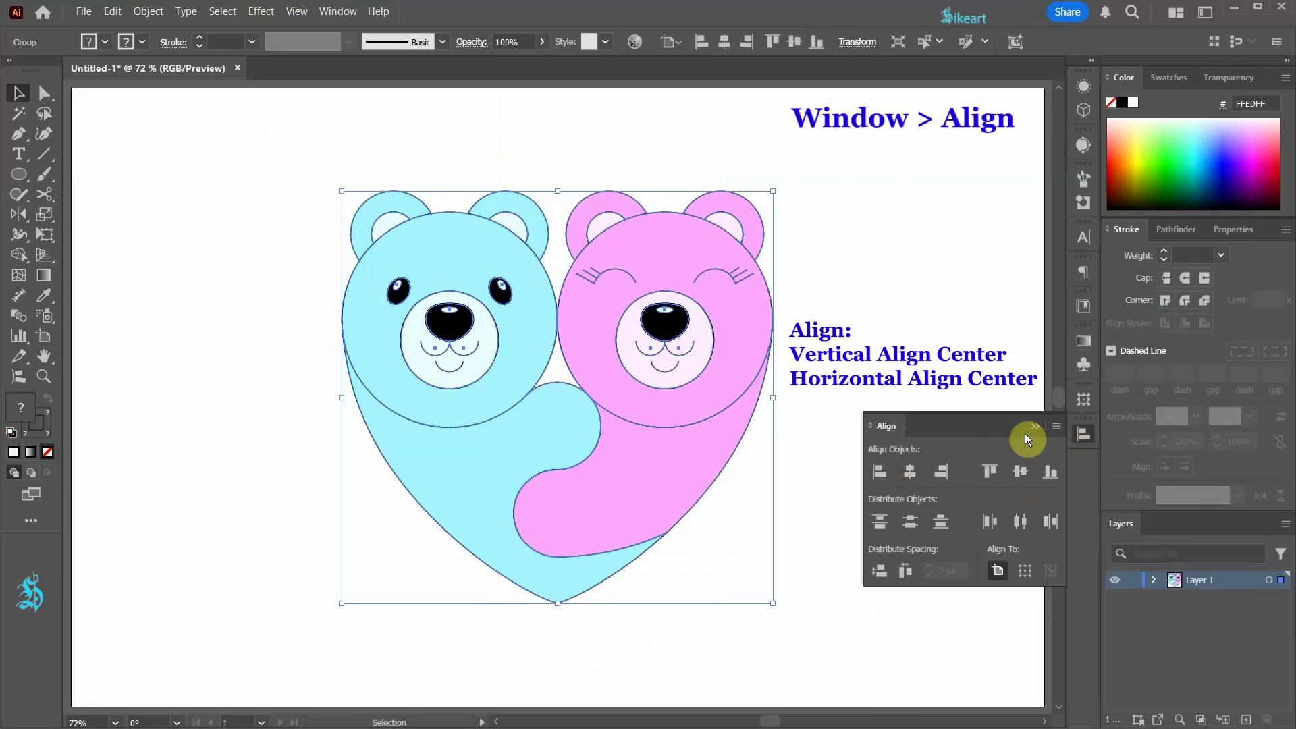
left_click(1035, 426)
Enlarge the bear group proportionally from its centre, set its stroke weight to 3 pt, and deselect it.
left_click_drag(773, 602, 837, 641)
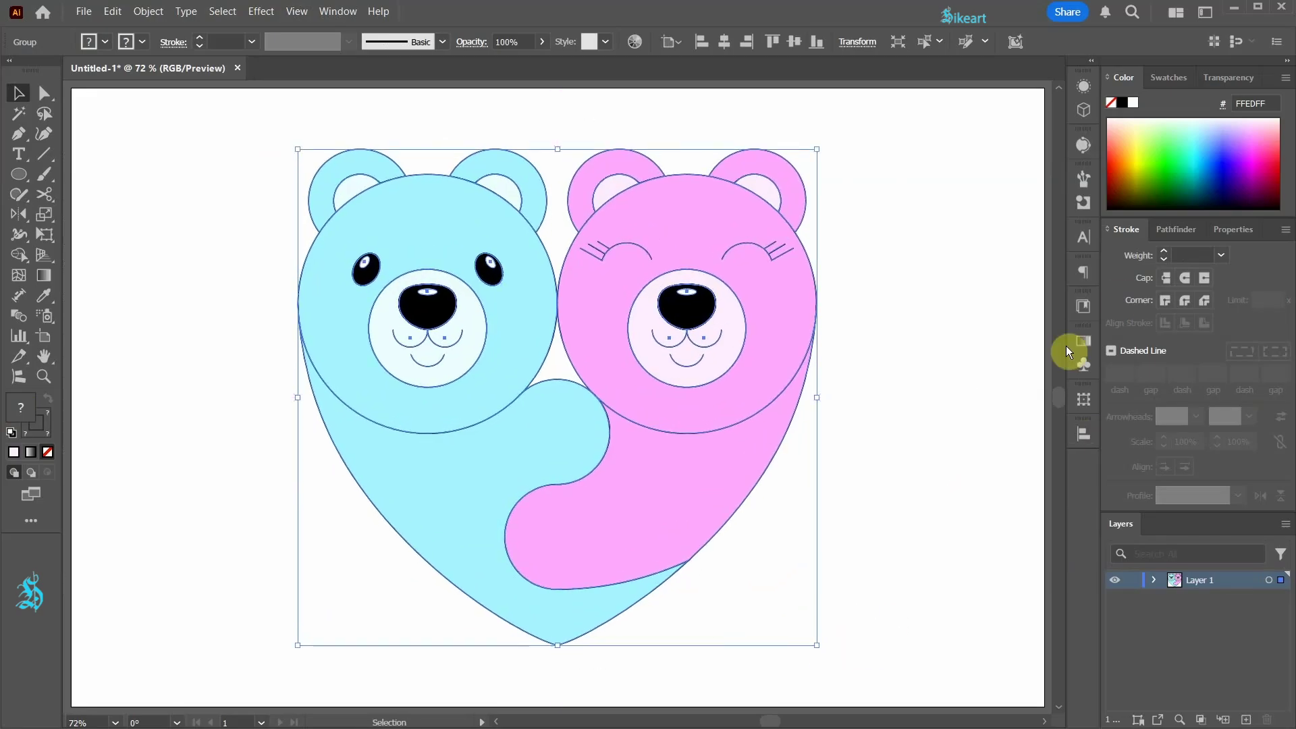
left_click(1221, 256)
left_click(1241, 347)
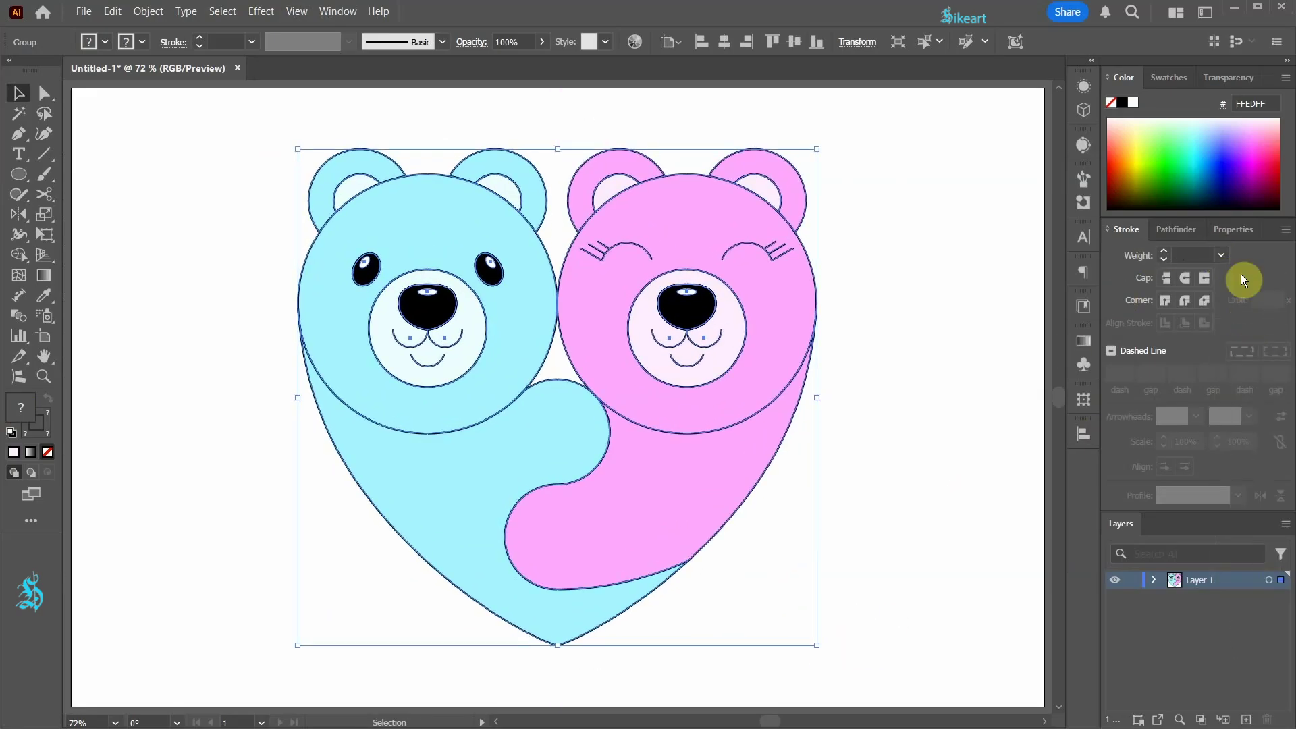
left_click(1221, 255)
left_click(1242, 365)
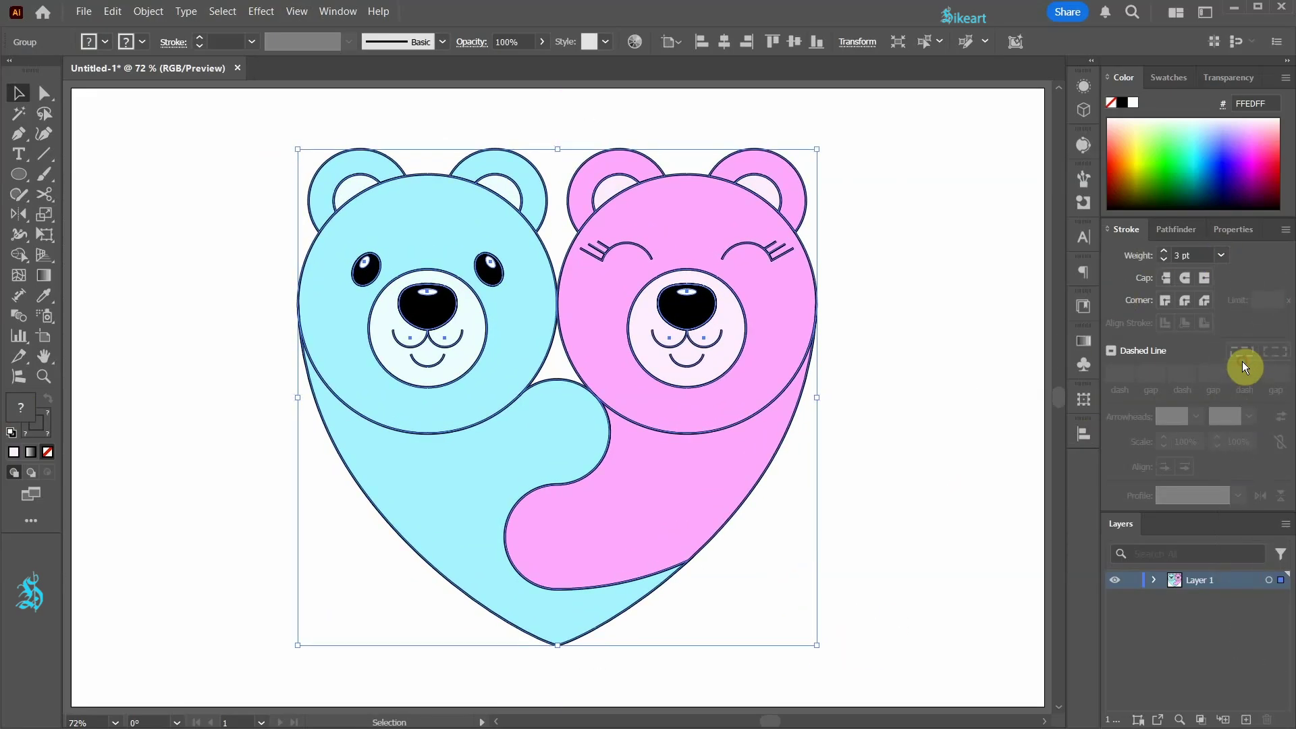
left_click(963, 393)
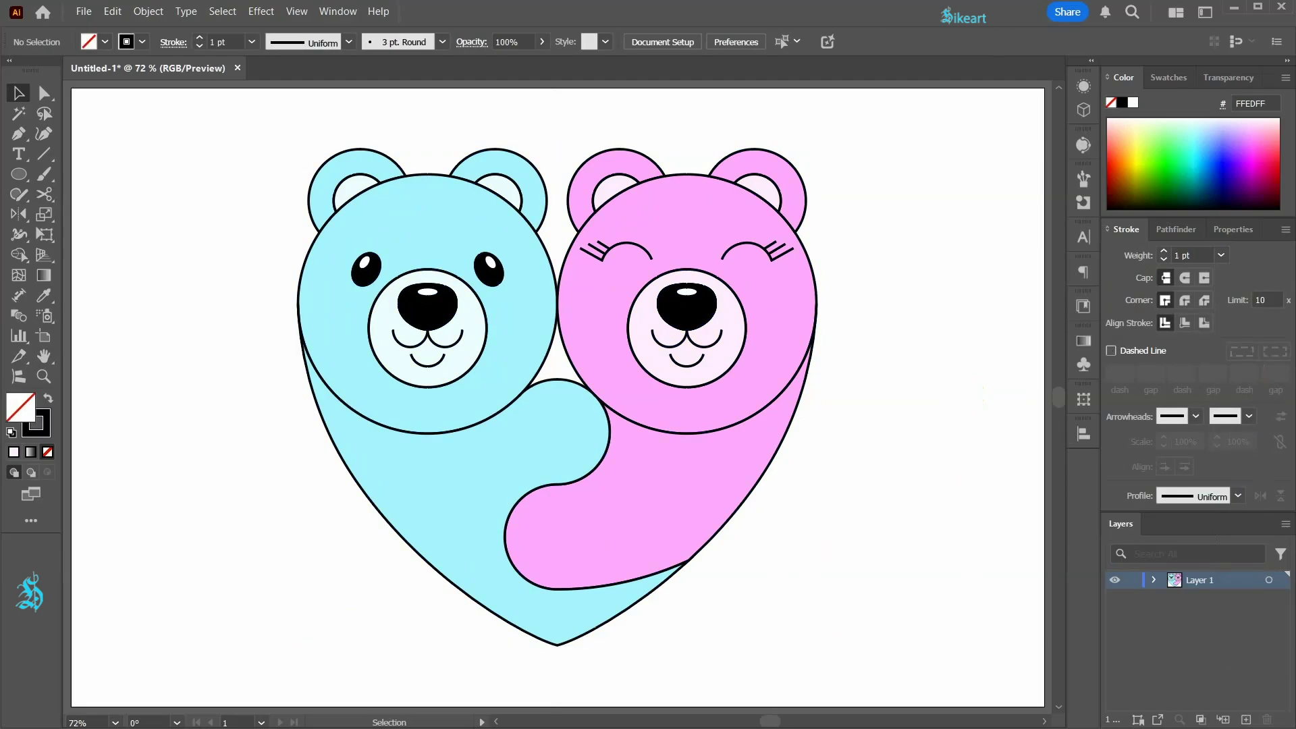